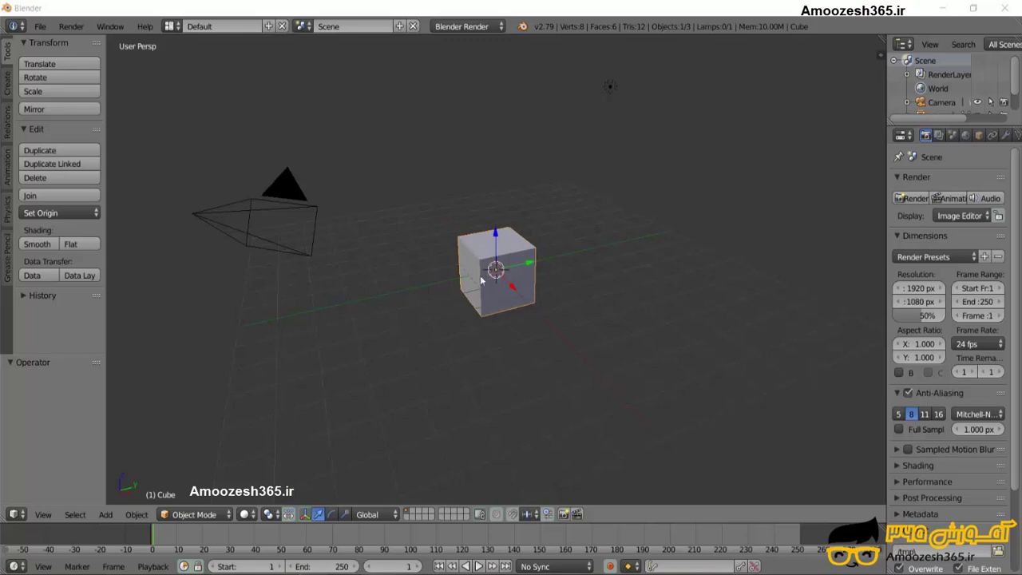
# In Edit Mode, scale the cube along Z into a thin square slab, last resize 0.514
pyautogui.click(195, 516)
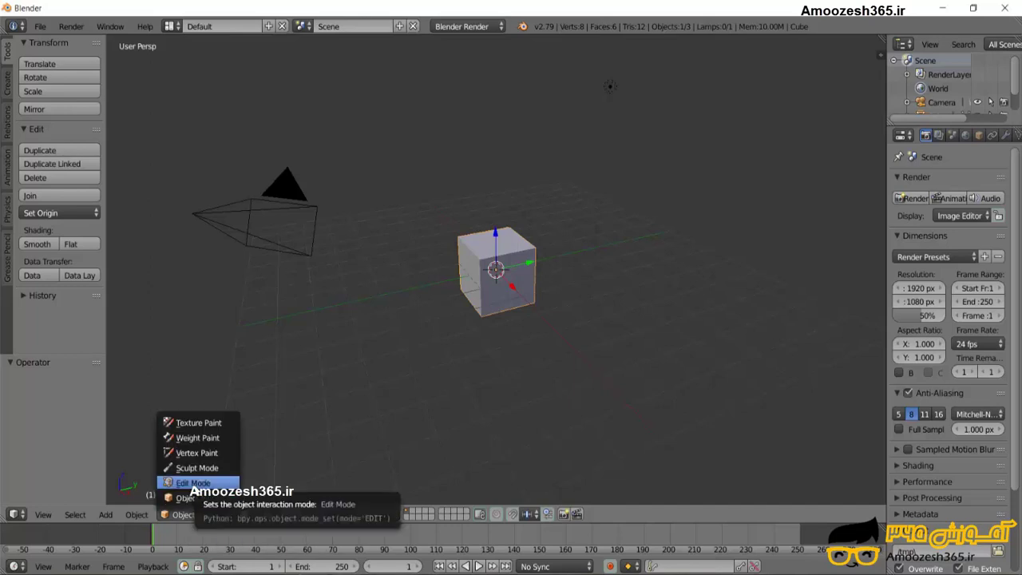
pyautogui.click(193, 483)
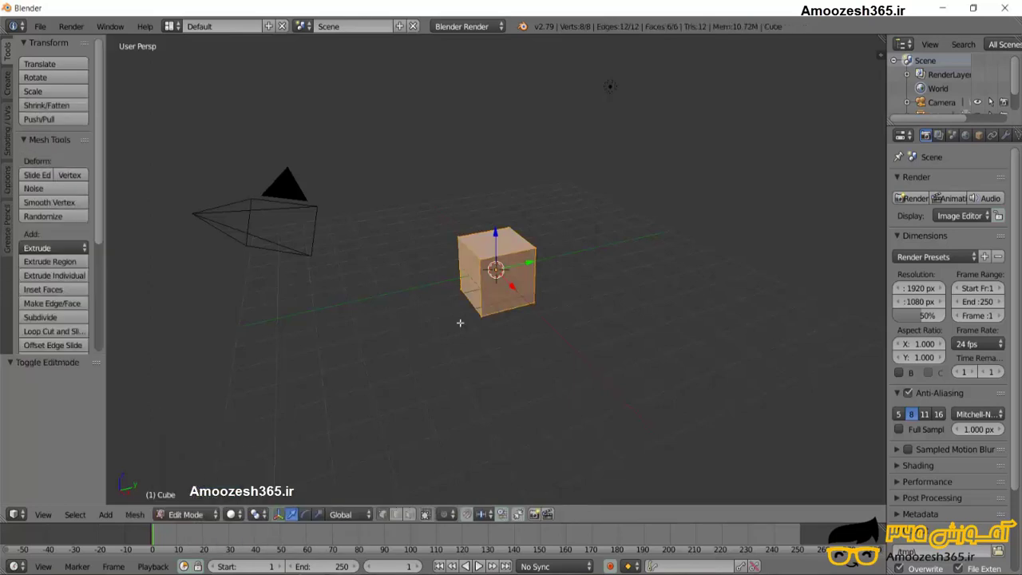
pyautogui.click(318, 517)
pyautogui.moveTo(496, 231); pyautogui.dragTo(501, 275)
pyautogui.scroll(5, 515, 303)
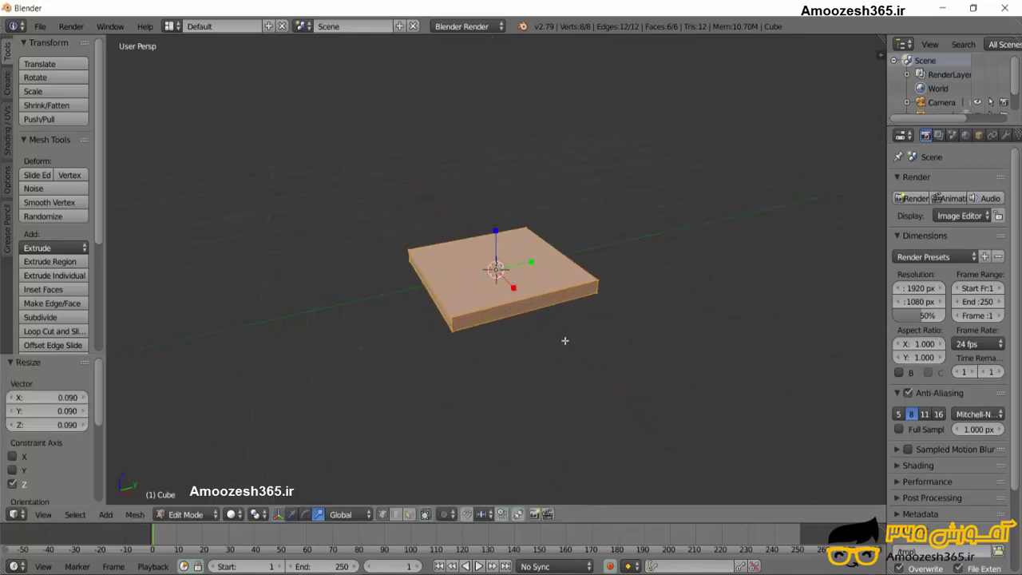
pyautogui.moveTo(641, 344); pyautogui.dragTo(474, 354, button='middle')
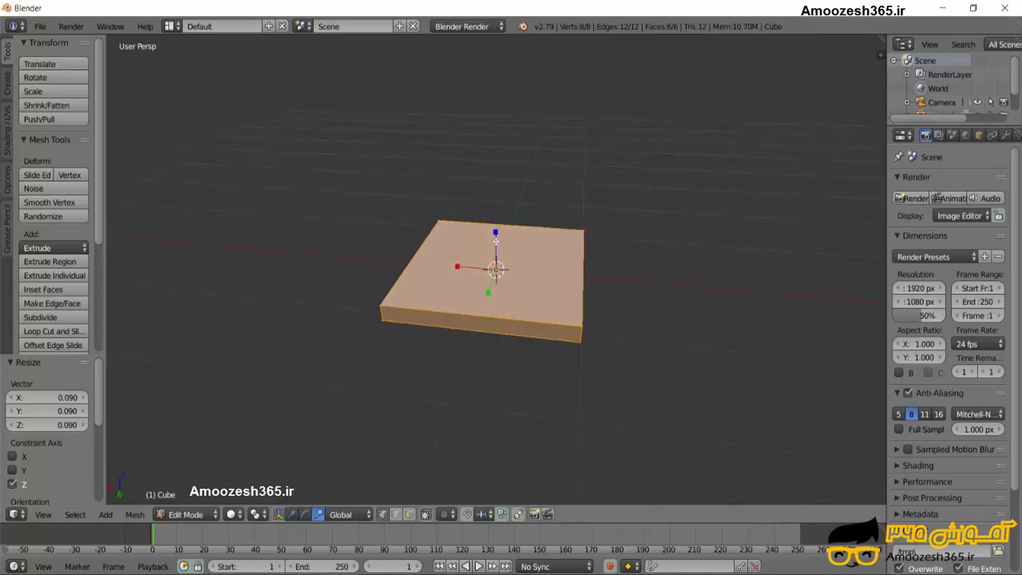
pyautogui.moveTo(495, 240); pyautogui.dragTo(495, 257)
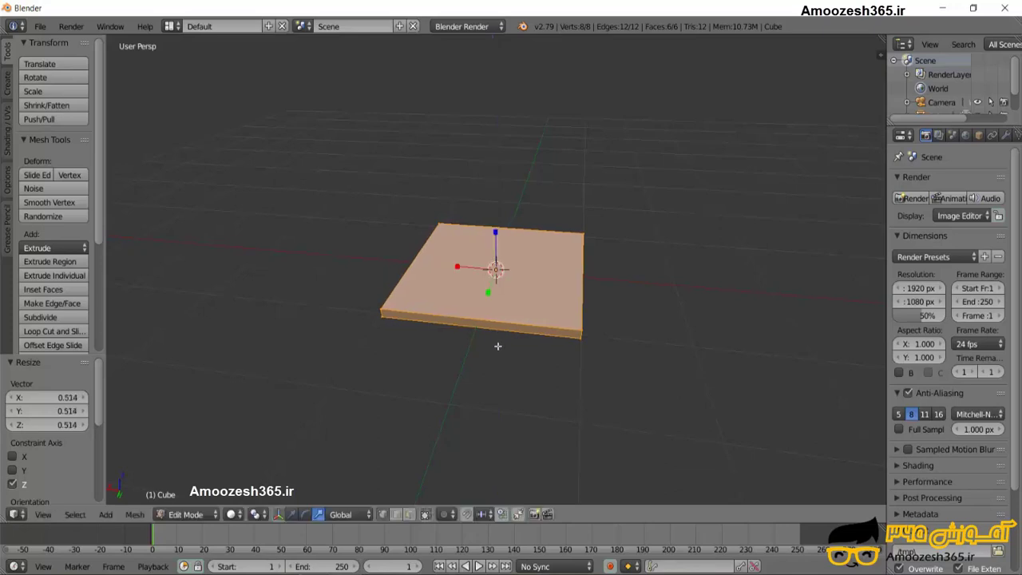
pyautogui.moveTo(495, 343)
pyautogui.mouseDown(button='middle')
pyautogui.moveTo(725, 304)
pyautogui.moveTo(600, 325)
pyautogui.moveTo(564, 341)
pyautogui.moveTo(623, 343)
pyautogui.moveTo(580, 370)
pyautogui.mouseUp(button='middle')
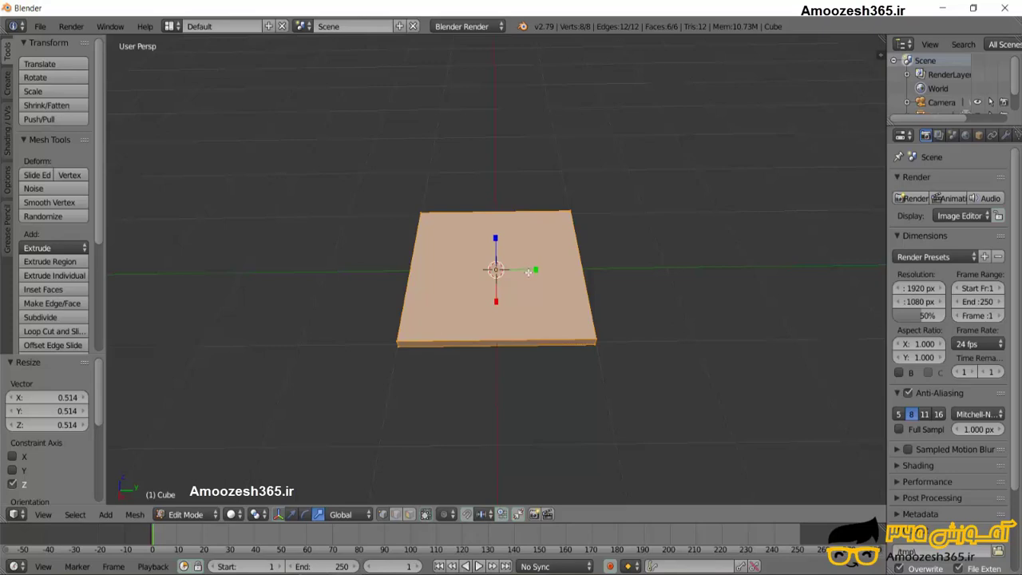
# Add a loop cut across the slab and slide it near the front edge
pyautogui.hotkey('ctrl', 'r')
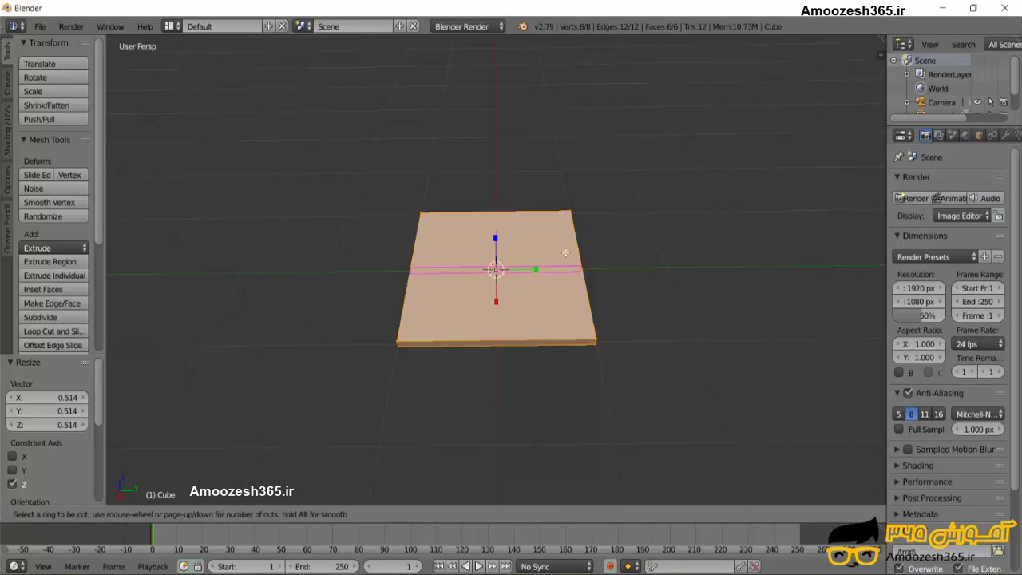
pyautogui.press('Escape')
pyautogui.click(581, 273)
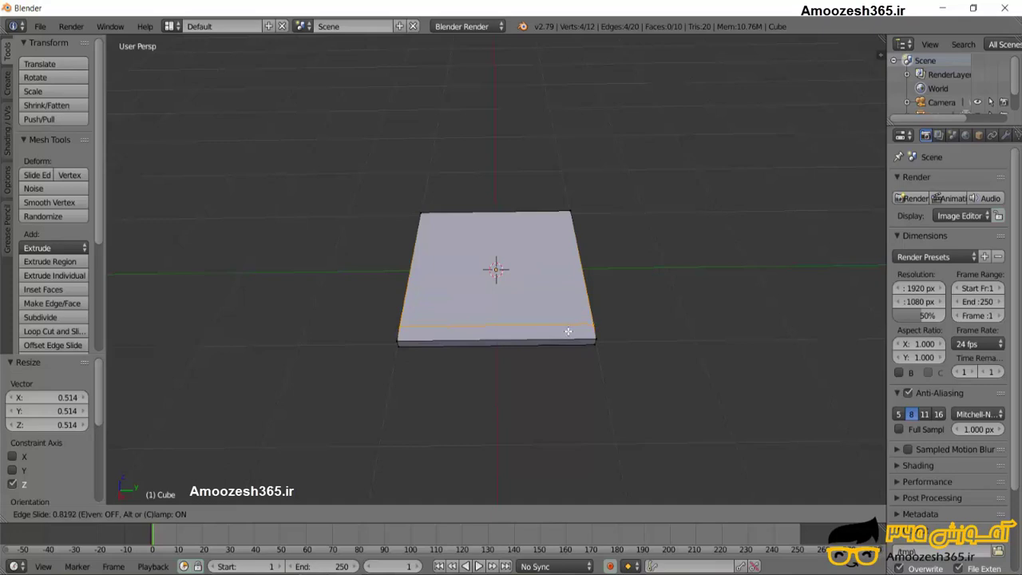
pyautogui.click(568, 331)
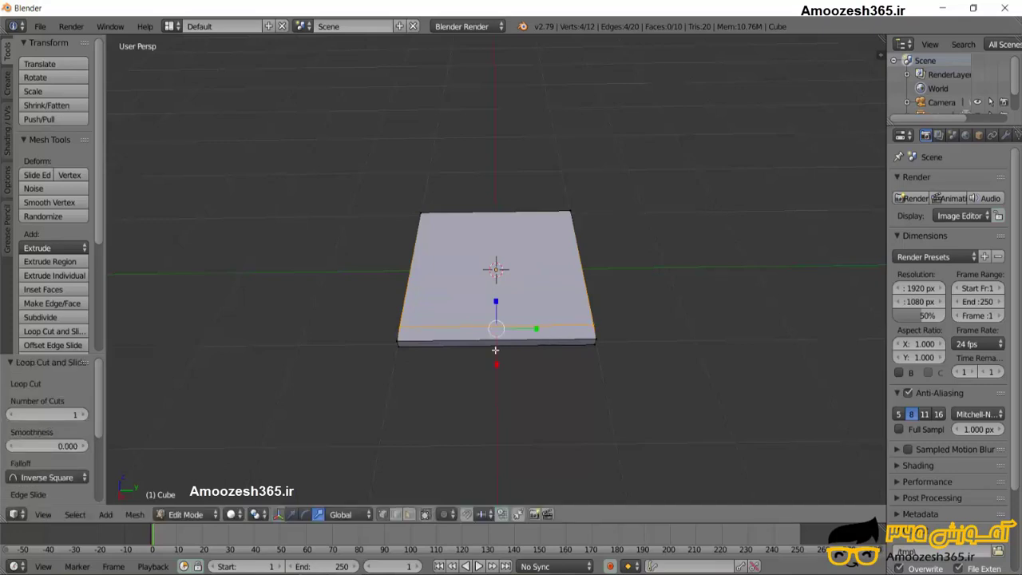
pyautogui.moveTo(504, 354)
pyautogui.mouseDown(button='middle')
pyautogui.moveTo(570, 365)
pyautogui.moveTo(644, 344)
pyautogui.mouseUp(button='middle')
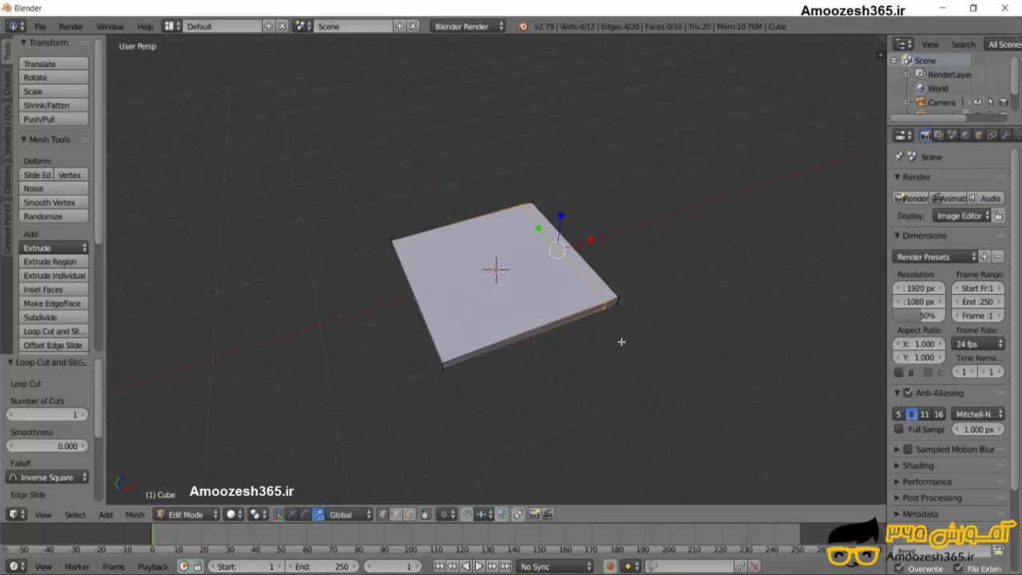
# Add two more loop cuts near the right and back edges, reaching 24 vertices
pyautogui.hotkey('ctrl', 'r')
pyautogui.click(593, 293)
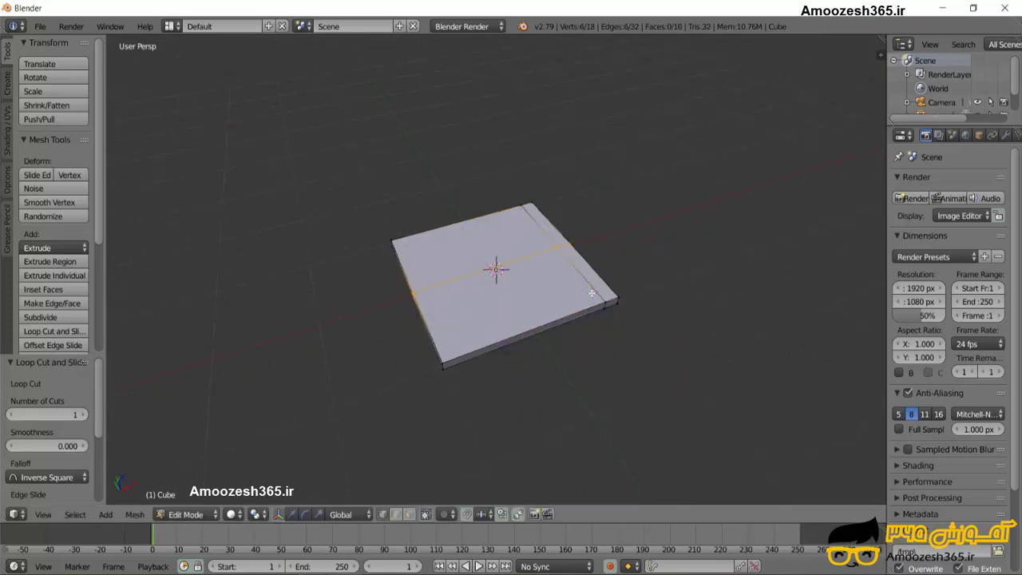
pyautogui.click(616, 342)
pyautogui.moveTo(574, 354); pyautogui.dragTo(626, 351, button='middle')
pyautogui.hotkey('ctrl', 'r')
pyautogui.click(592, 280)
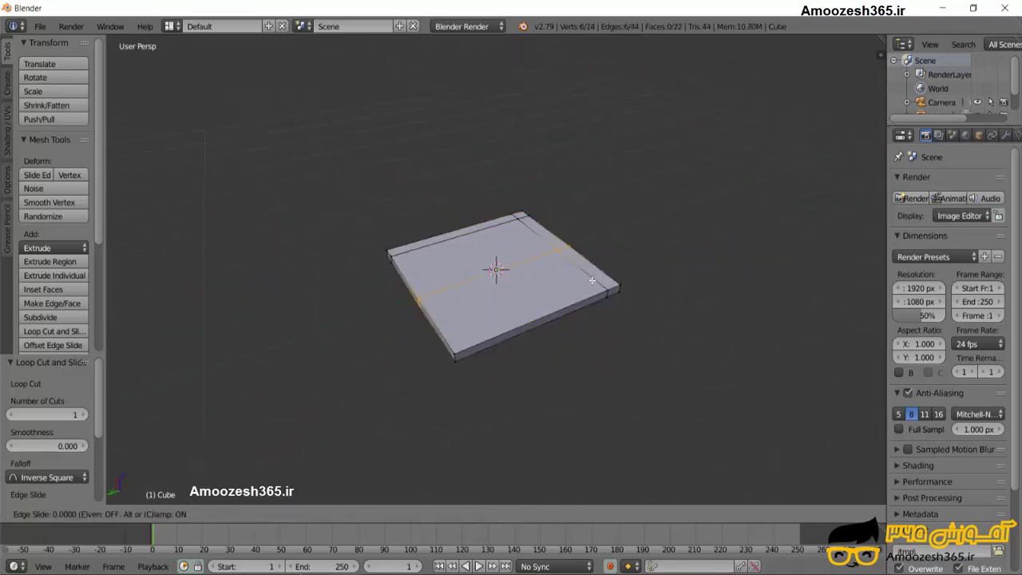
pyautogui.click(619, 323)
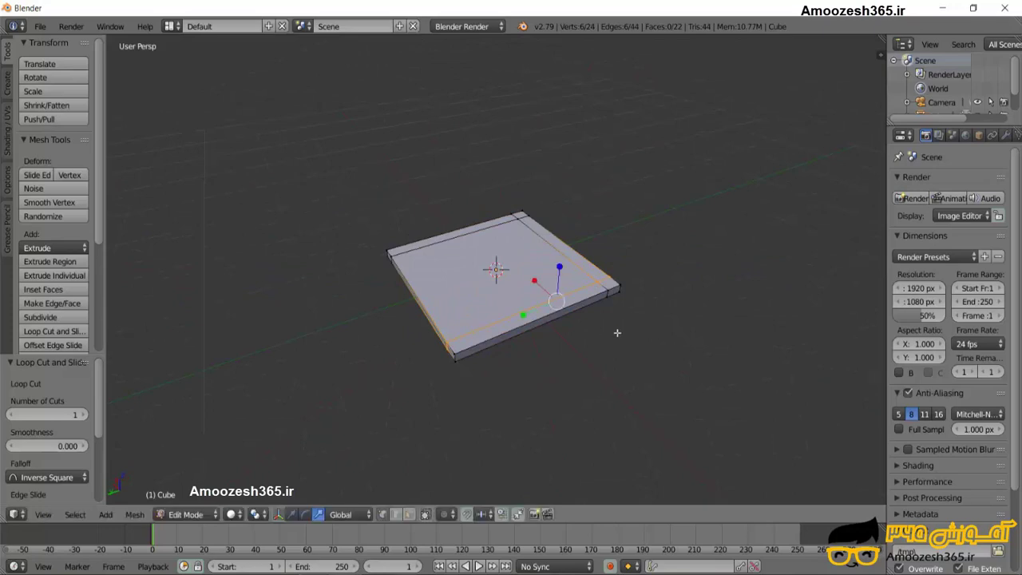
pyautogui.moveTo(618, 332); pyautogui.dragTo(704, 343, button='middle')
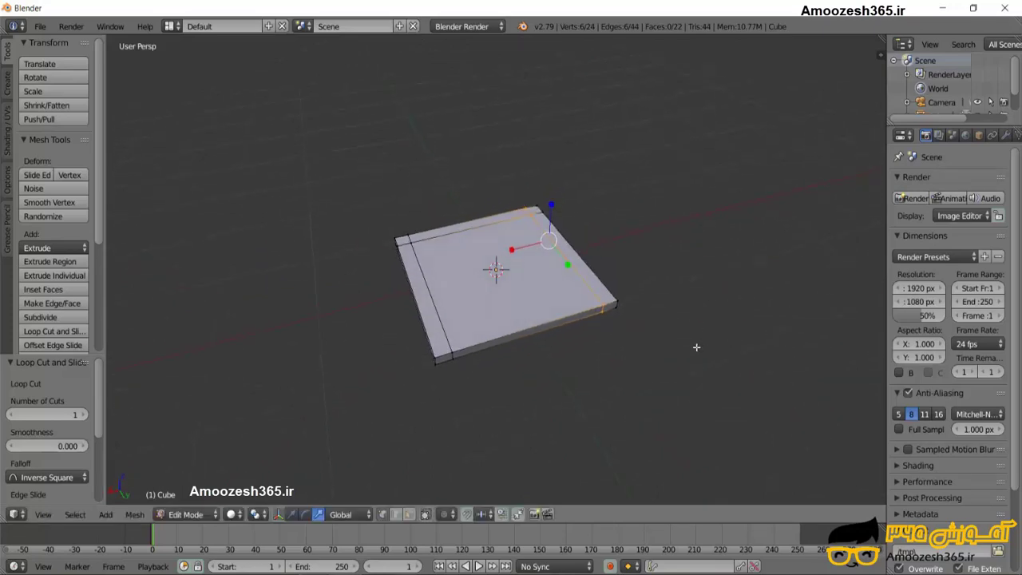
# Add a loop cut near the slab border, then undo it as misplaced
pyautogui.hotkey('ctrl', 'r')
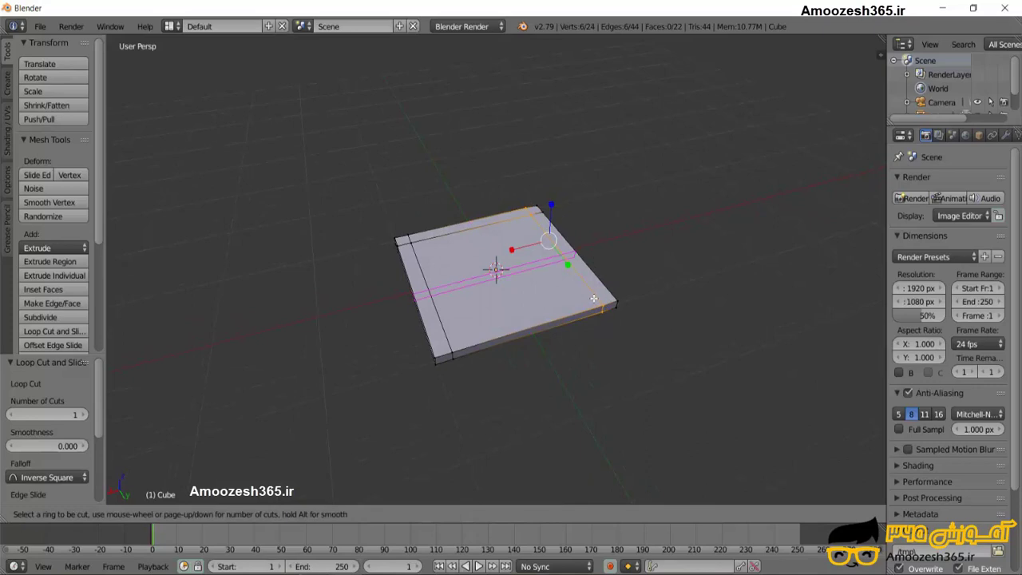
pyautogui.click(594, 298)
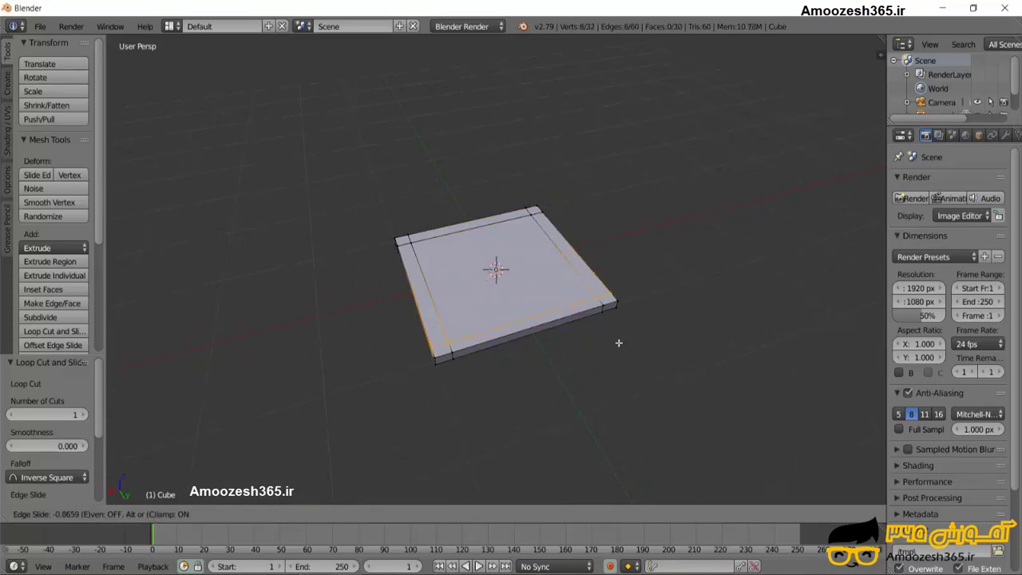
pyautogui.click(618, 343)
pyautogui.moveTo(628, 326)
pyautogui.mouseDown(button='middle')
pyautogui.moveTo(566, 381)
pyautogui.moveTo(520, 359)
pyautogui.mouseUp(button='middle')
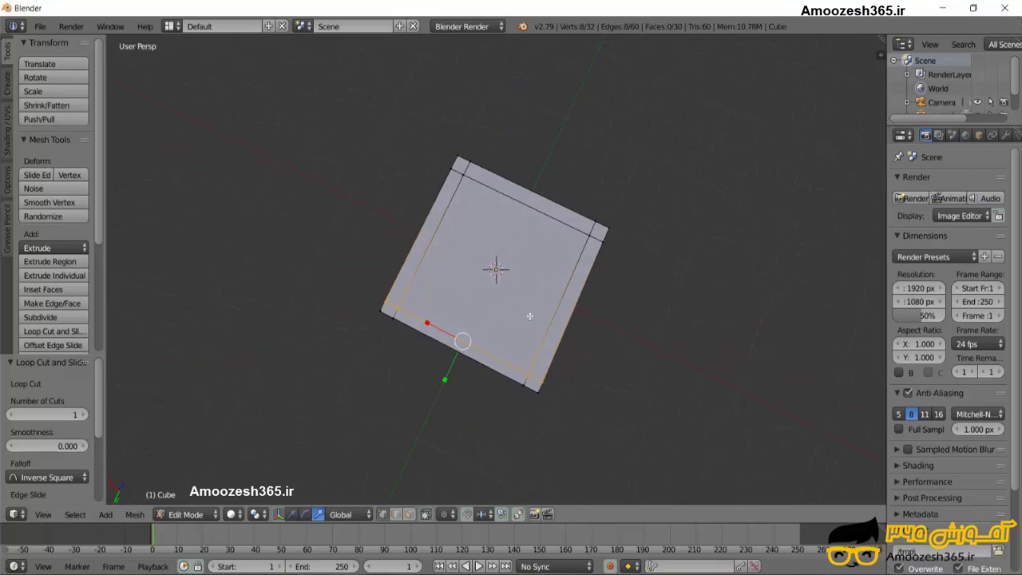
pyautogui.moveTo(595, 320)
pyautogui.mouseDown(button='middle')
pyautogui.moveTo(587, 270)
pyautogui.moveTo(481, 361)
pyautogui.mouseUp(button='middle')
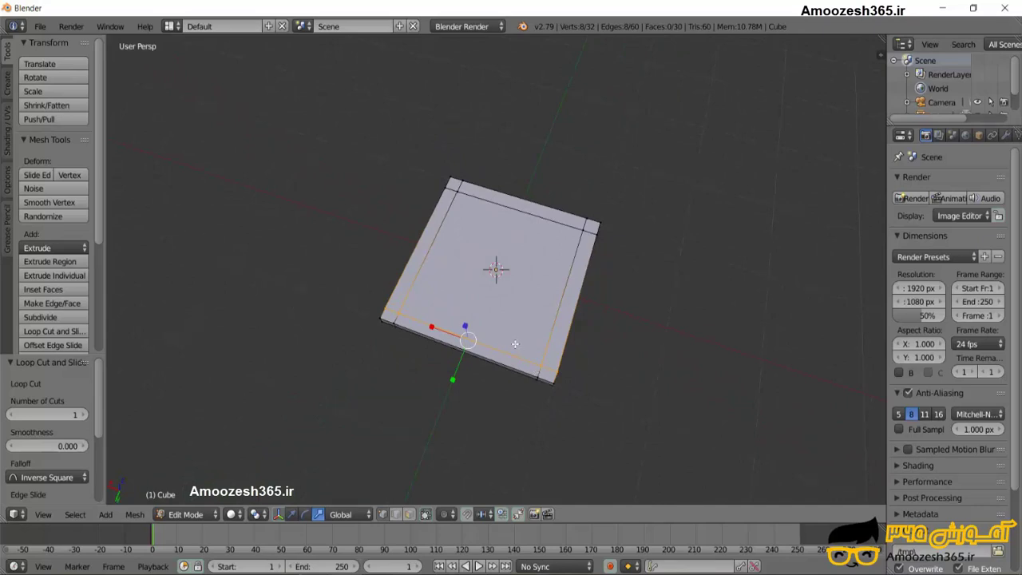
pyautogui.hotkey('ctrl', 'z')
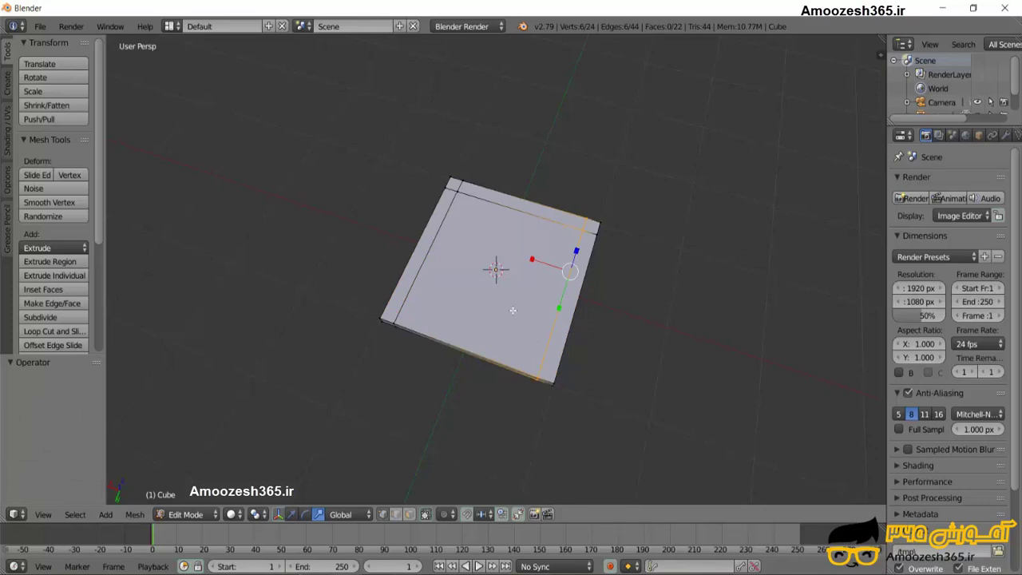
# Cut a new edge loop close to the slab edge, then extrude the front edge loop with zero offset
pyautogui.hotkey('ctrl', 'r')
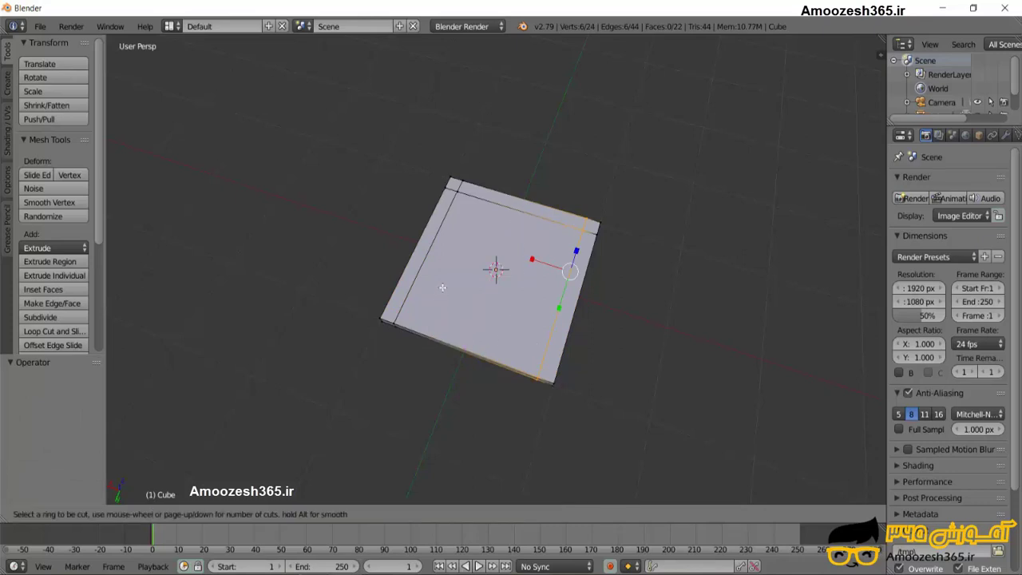
pyautogui.click(440, 245)
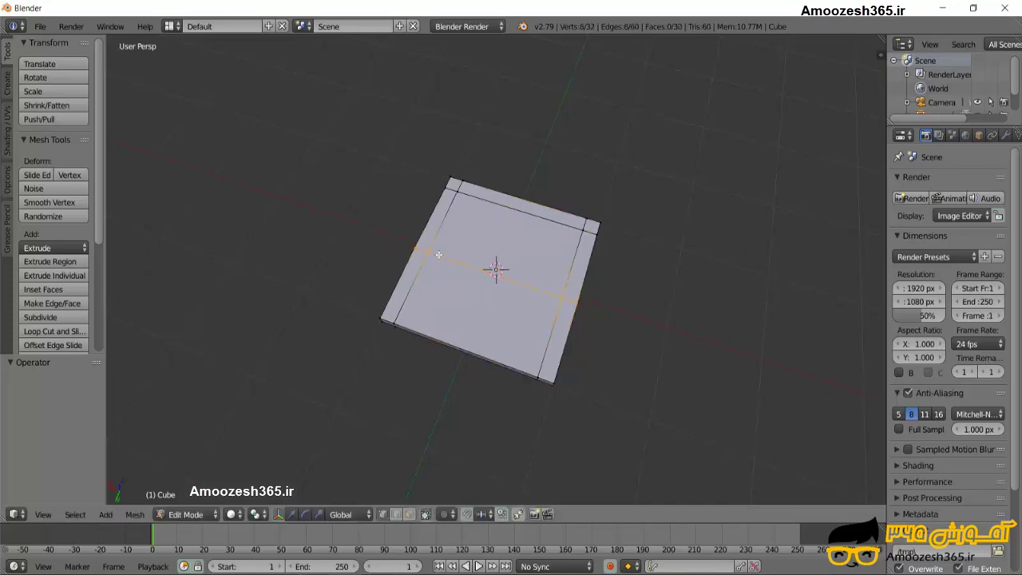
pyautogui.click(435, 320)
pyautogui.moveTo(550, 342); pyautogui.dragTo(638, 292, button='middle')
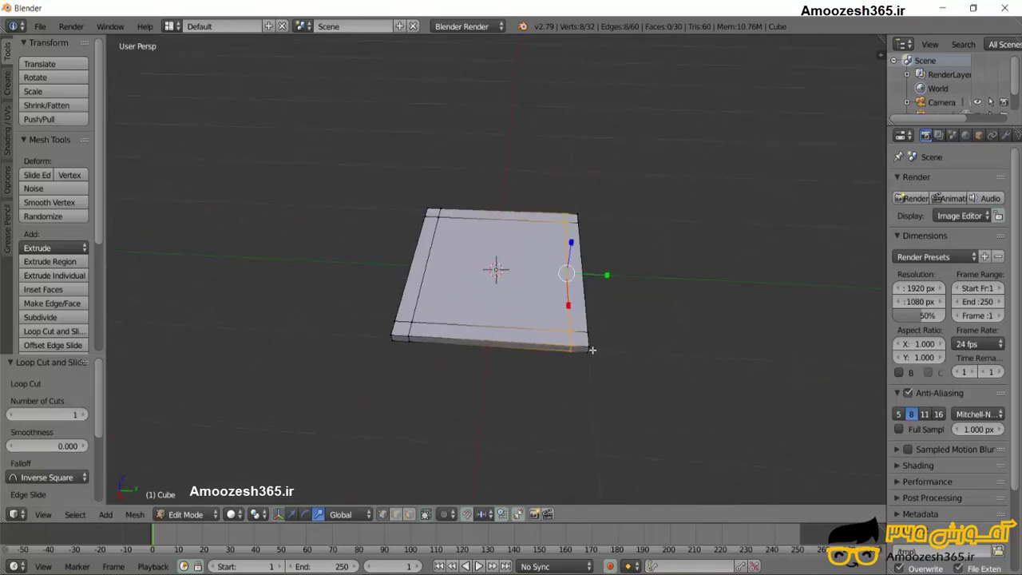
pyautogui.moveTo(615, 341); pyautogui.dragTo(656, 309, button='middle')
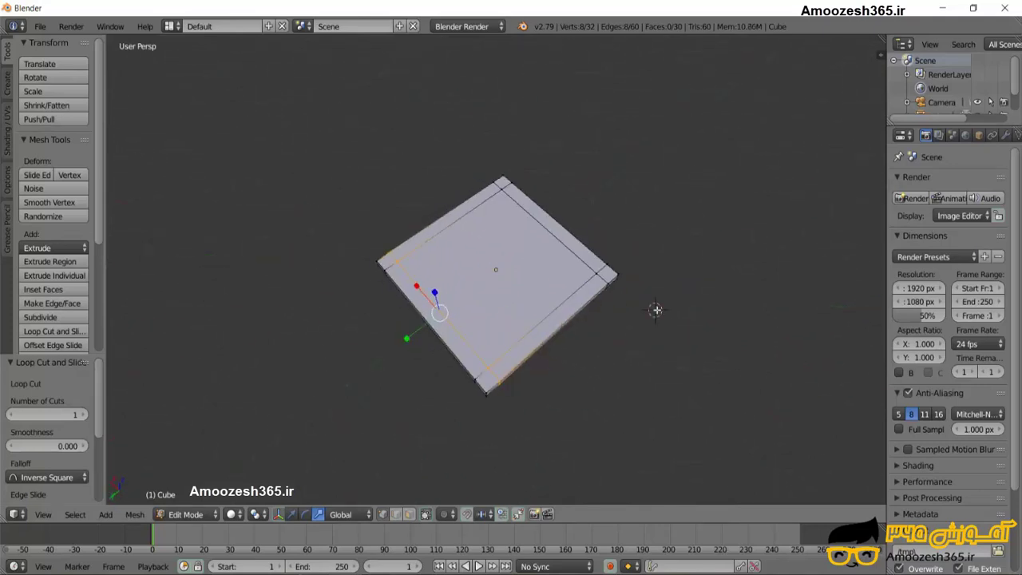
pyautogui.click(651, 249)
pyautogui.click(533, 280)
pyautogui.moveTo(521, 317); pyautogui.dragTo(530, 217, button='middle')
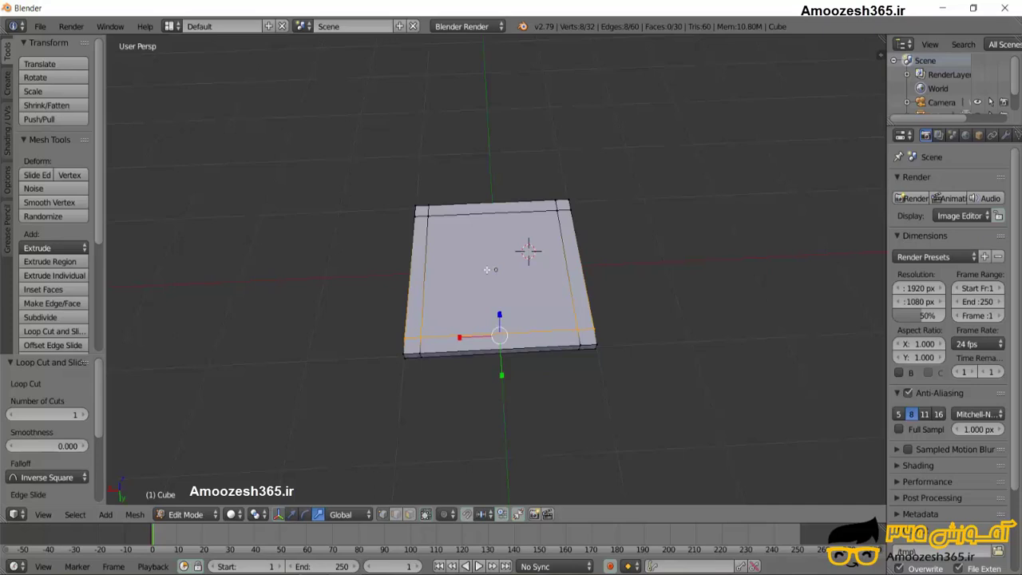
pyautogui.press('e')
pyautogui.press('Escape')
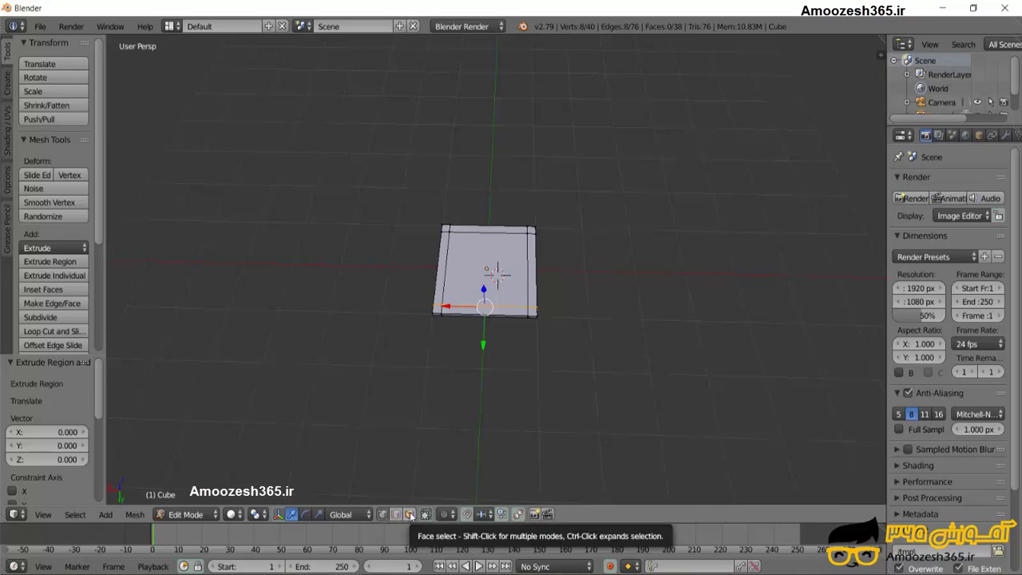
# Select the slab's inner top face and extrude it upward by 0.043 on Z
pyautogui.click(409, 515)
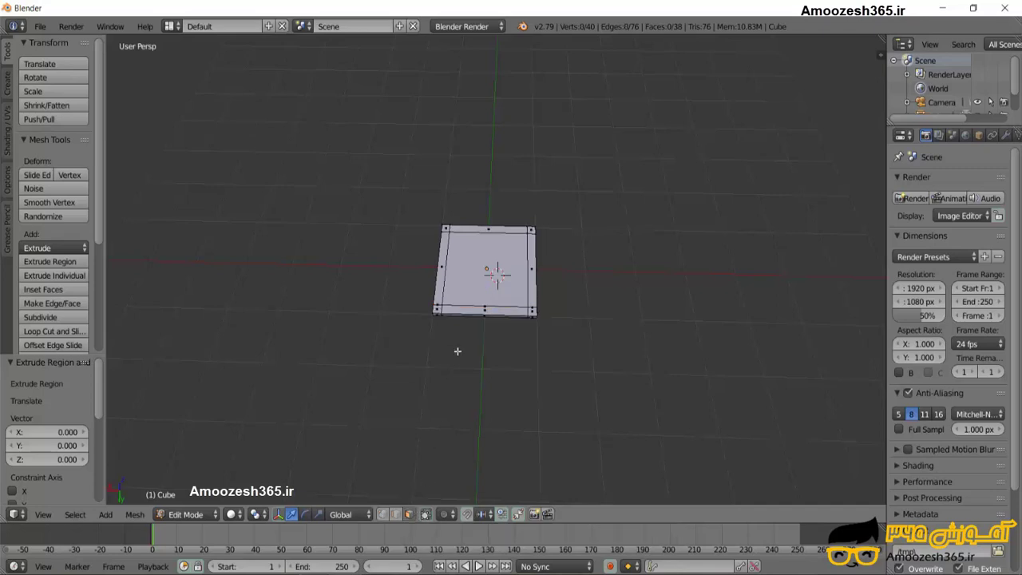
pyautogui.rightClick(487, 251)
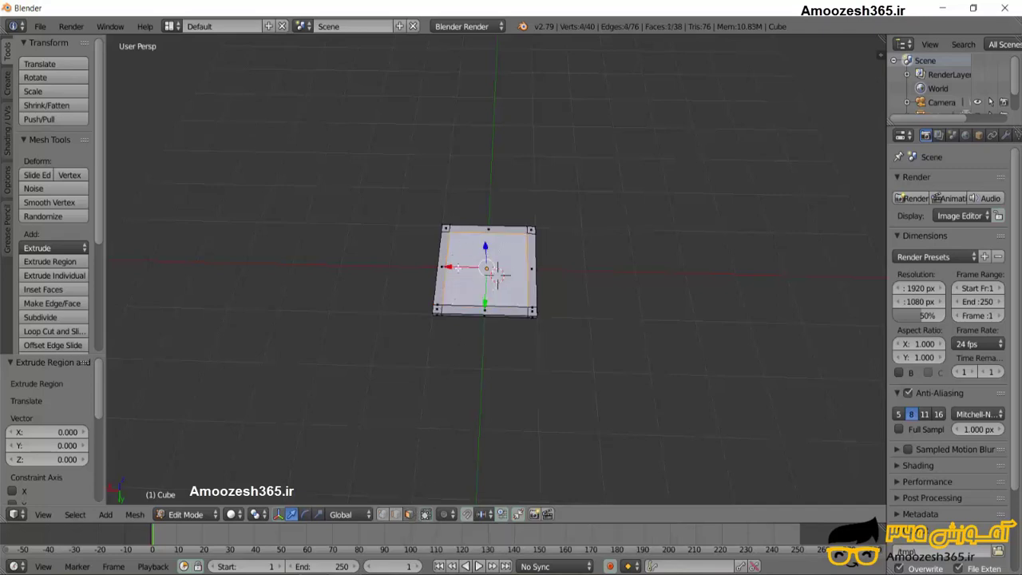
pyautogui.moveTo(500, 274)
pyautogui.mouseDown(button='middle')
pyautogui.moveTo(546, 236)
pyautogui.moveTo(539, 247)
pyautogui.mouseUp(button='middle')
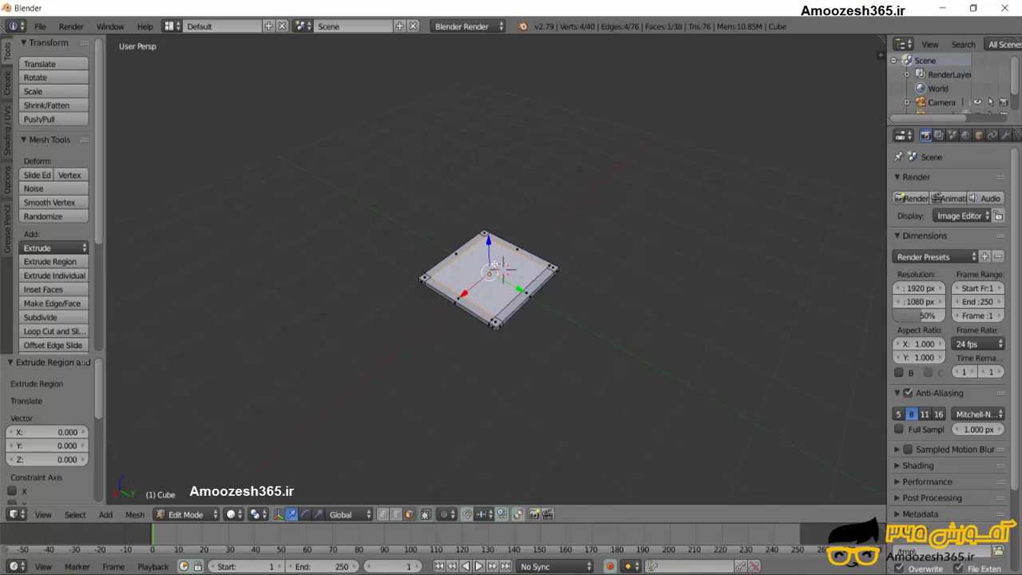
pyautogui.press('e')
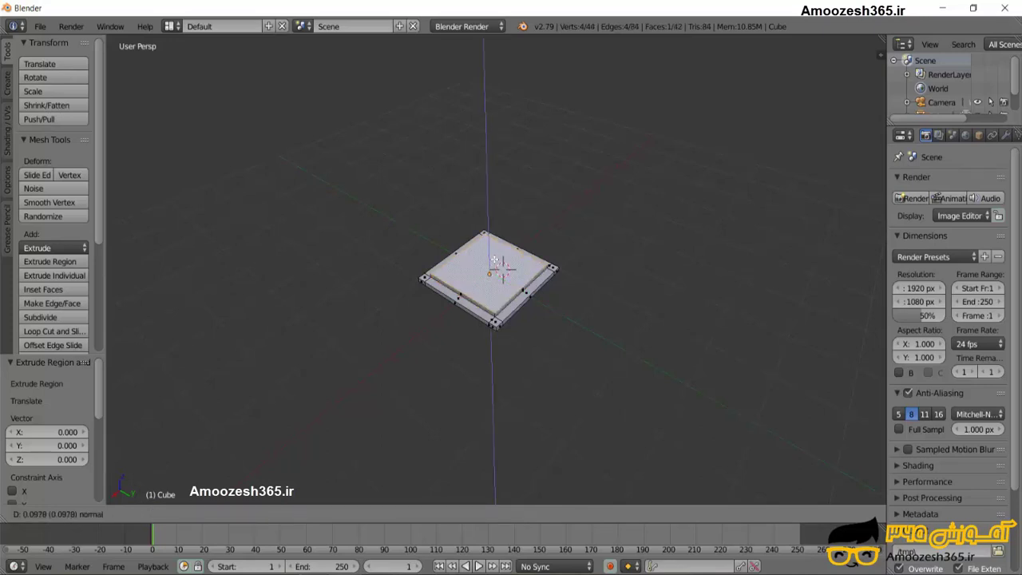
pyautogui.click(493, 263)
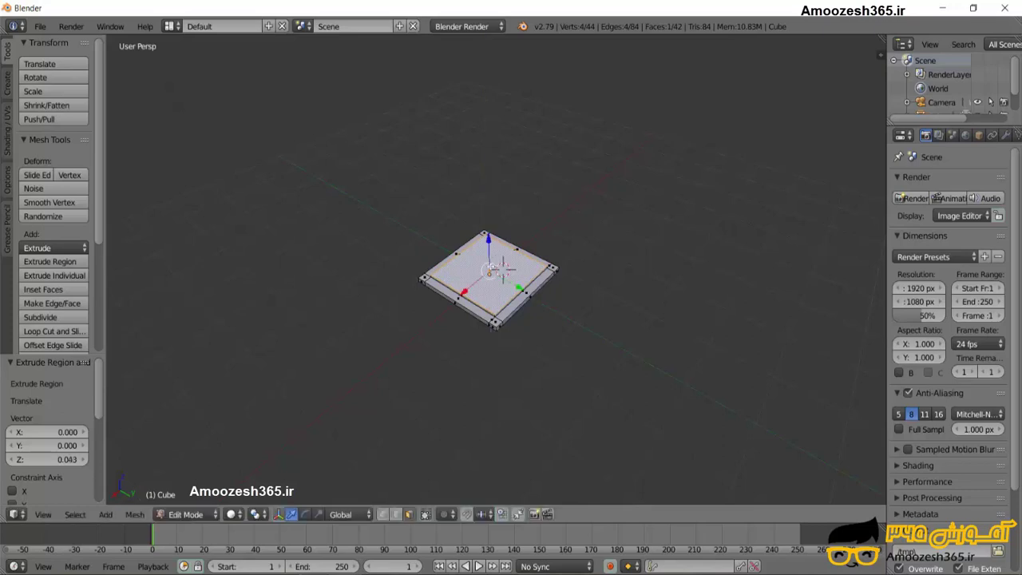
pyautogui.moveTo(488, 297); pyautogui.dragTo(489, 276, button='middle')
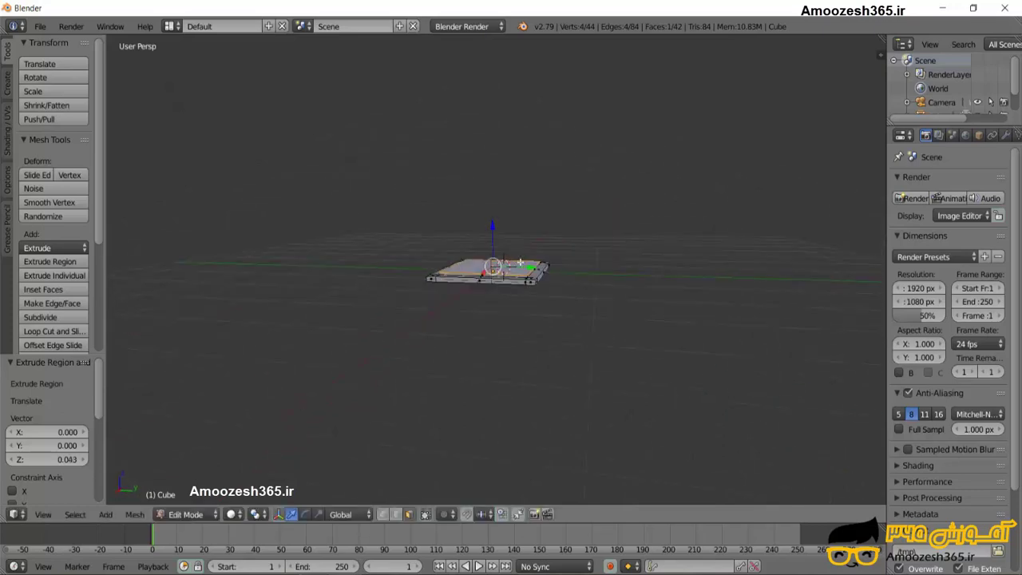
pyautogui.moveTo(516, 248); pyautogui.dragTo(510, 303, button='middle')
pyautogui.scroll(4, 510, 303)
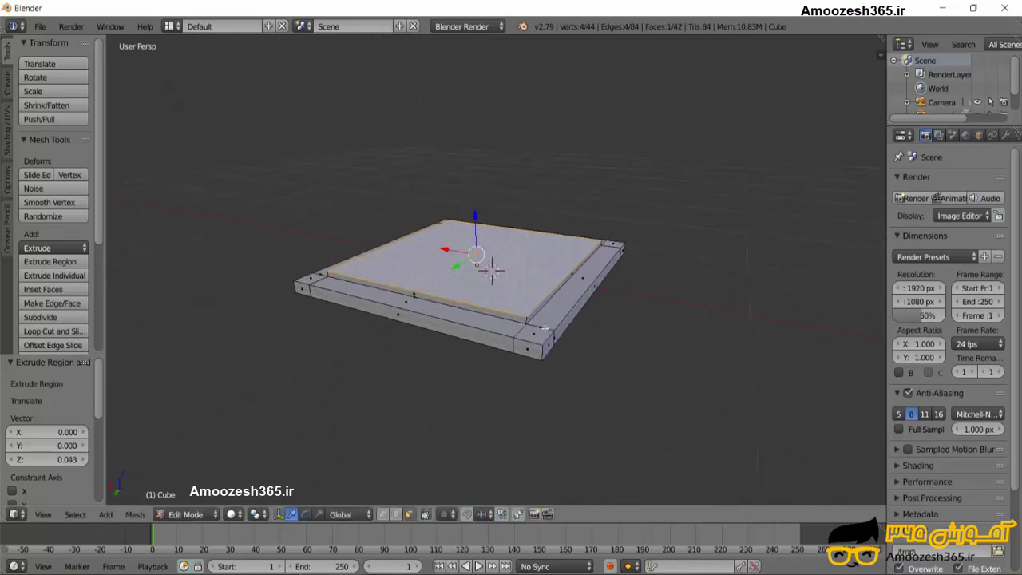
# Select the four small corner faces on the seat plate's underside
pyautogui.moveTo(539, 328); pyautogui.dragTo(433, 162, button='middle')
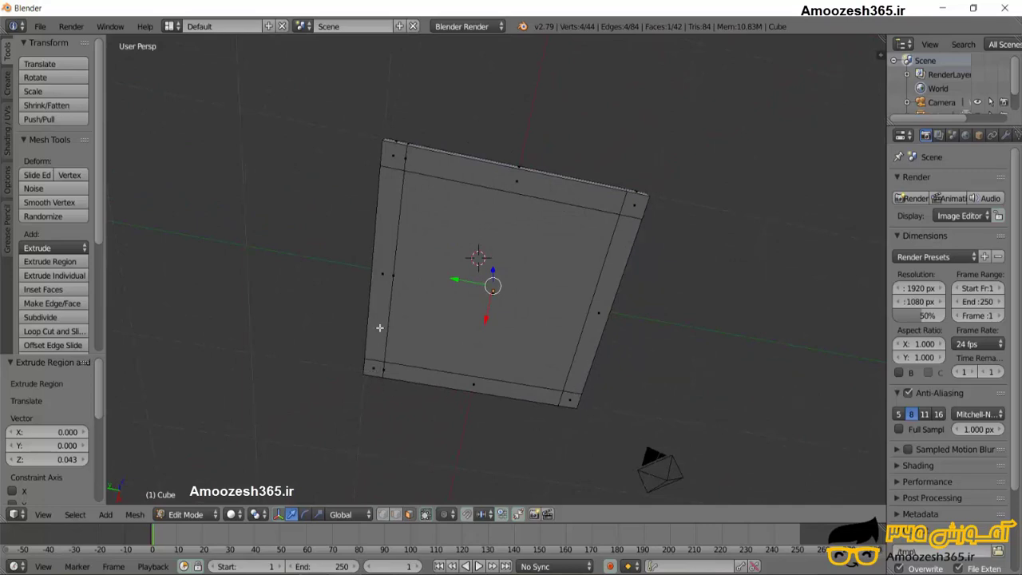
pyautogui.keyDown('shift'); pyautogui.click(392, 162); pyautogui.keyUp('shift')
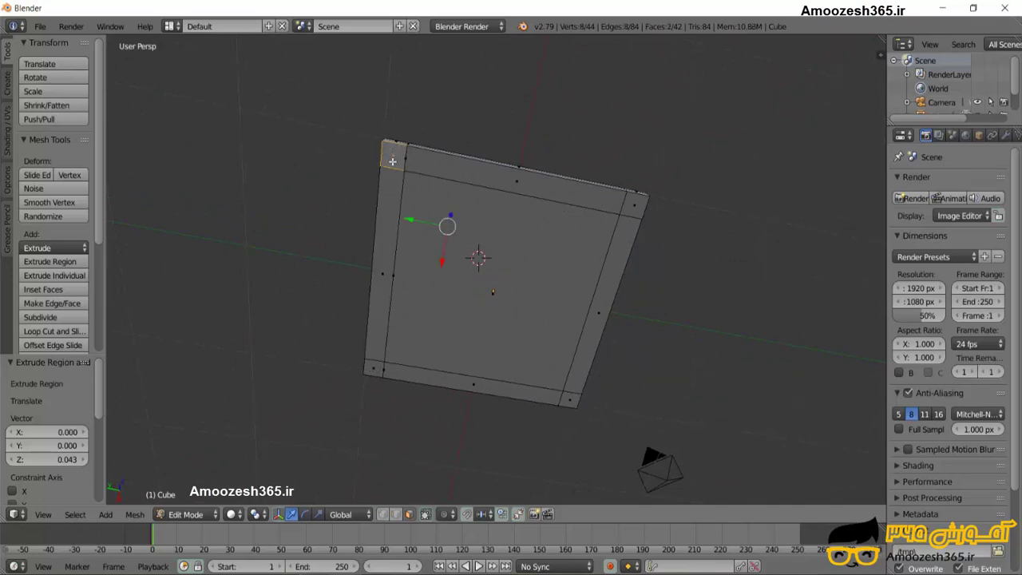
pyautogui.keyDown('shift'); pyautogui.click(636, 205); pyautogui.keyUp('shift')
pyautogui.keyDown('shift'); pyautogui.click(572, 403); pyautogui.keyUp('shift')
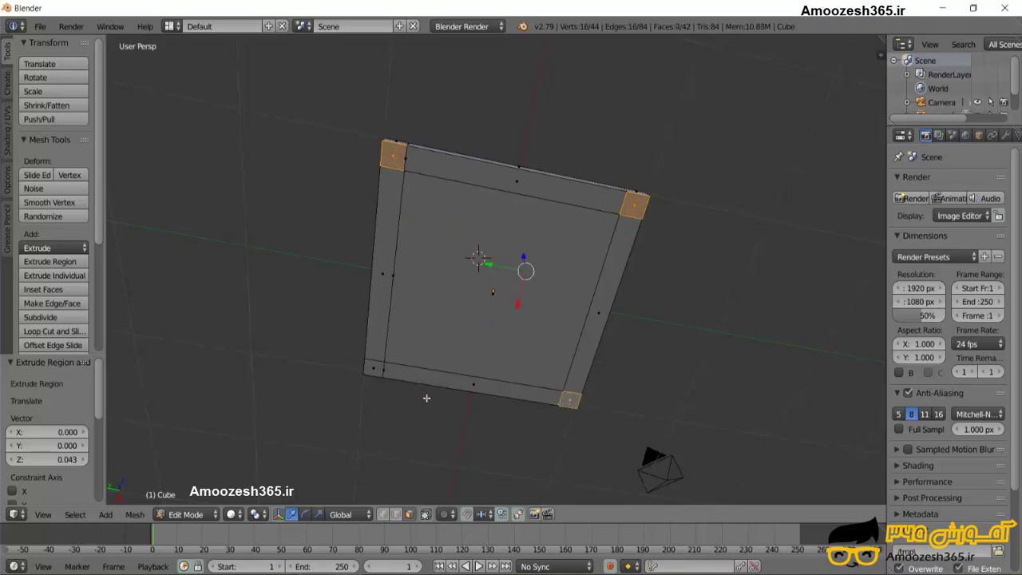
pyautogui.keyDown('shift'); pyautogui.click(374, 370); pyautogui.keyUp('shift')
pyautogui.moveTo(473, 324)
pyautogui.mouseDown(button='middle')
pyautogui.moveTo(485, 359)
pyautogui.moveTo(519, 265)
pyautogui.moveTo(551, 222)
pyautogui.mouseUp(button='middle')
pyautogui.scroll(-5, 513, 381)
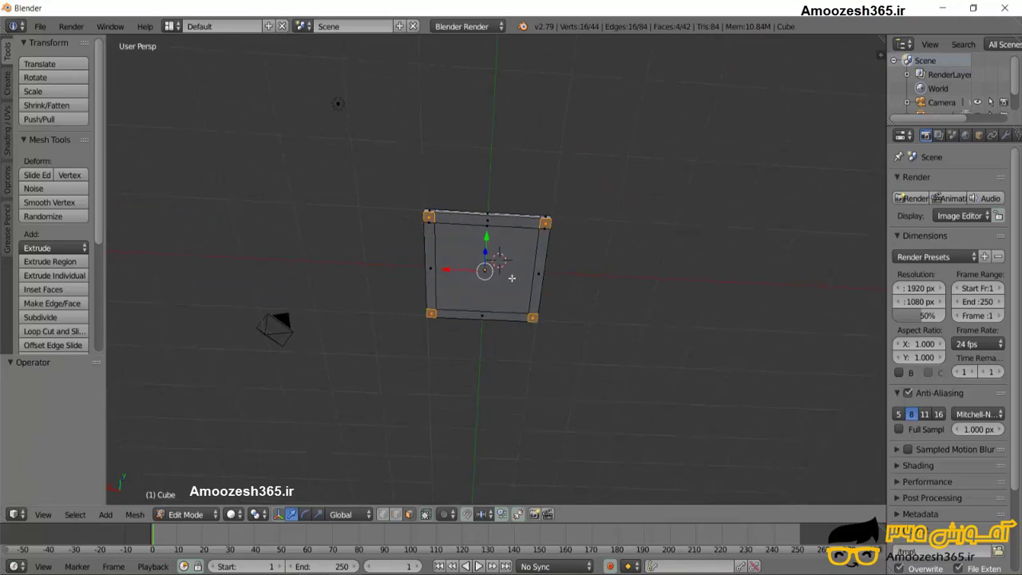
pyautogui.moveTo(515, 310)
pyautogui.mouseDown(button='middle')
pyautogui.moveTo(500, 392)
pyautogui.moveTo(514, 406)
pyautogui.mouseUp(button='middle')
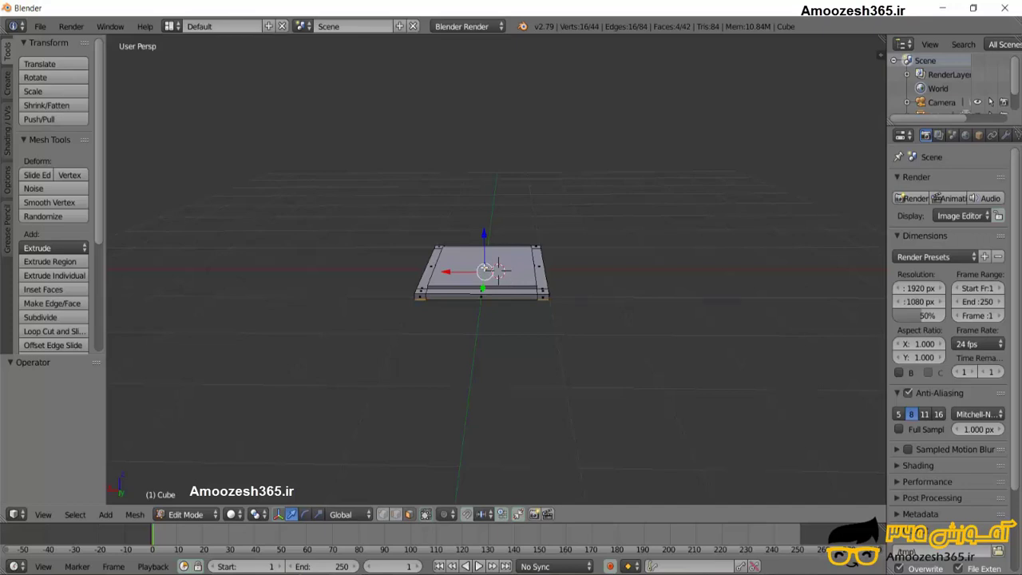
# Extrude the four underside corner faces down 1.502 on Z into legs
pyautogui.rightClick(475, 265)
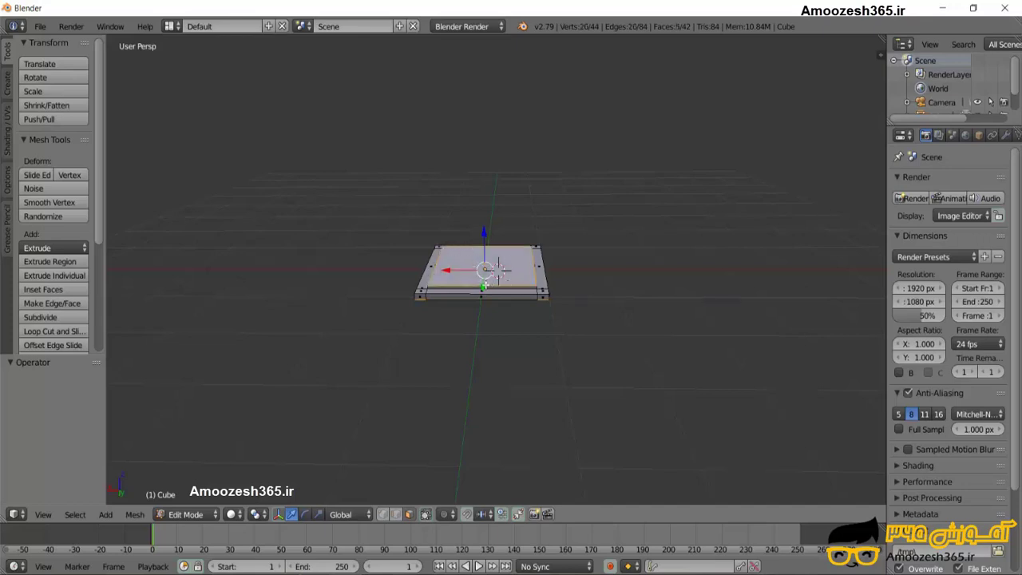
pyautogui.keyDown('ctrl'); pyautogui.rightClick(475, 265); pyautogui.keyUp('ctrl')
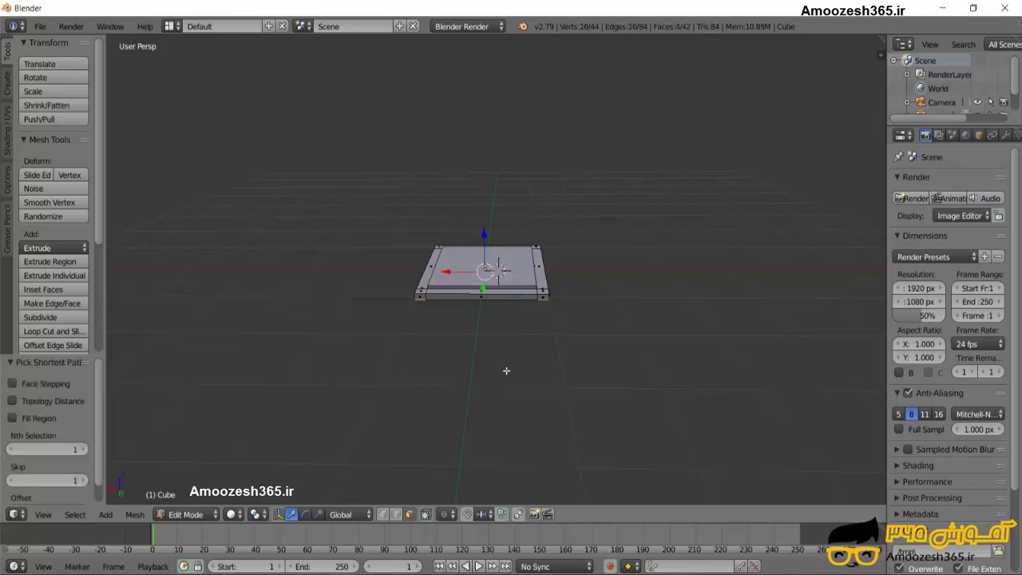
pyautogui.press('e')
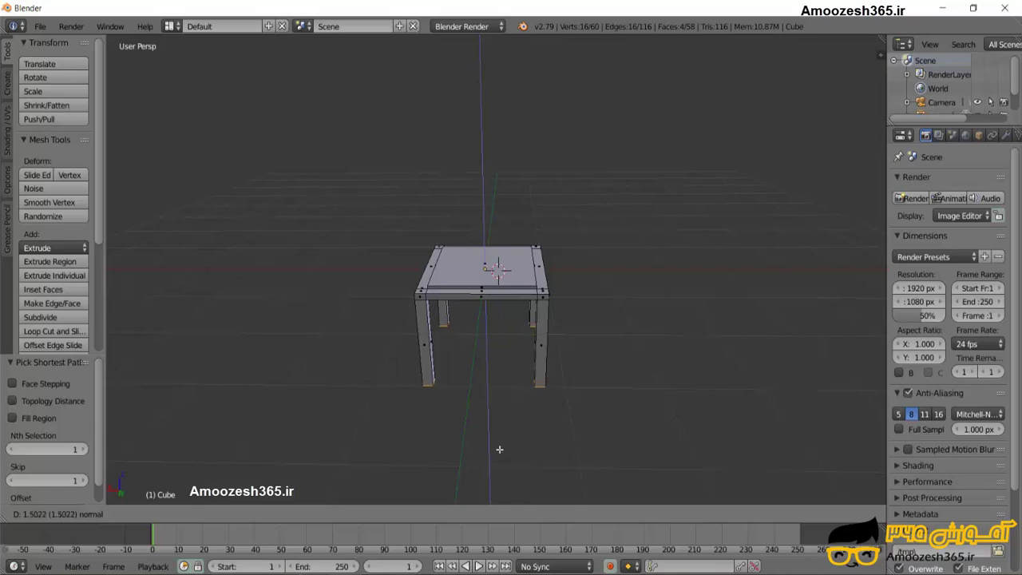
pyautogui.click(499, 450)
pyautogui.moveTo(596, 410)
pyautogui.mouseDown(button='middle')
pyautogui.moveTo(441, 394)
pyautogui.moveTo(618, 418)
pyautogui.moveTo(607, 479)
pyautogui.moveTo(586, 463)
pyautogui.mouseUp(button='middle')
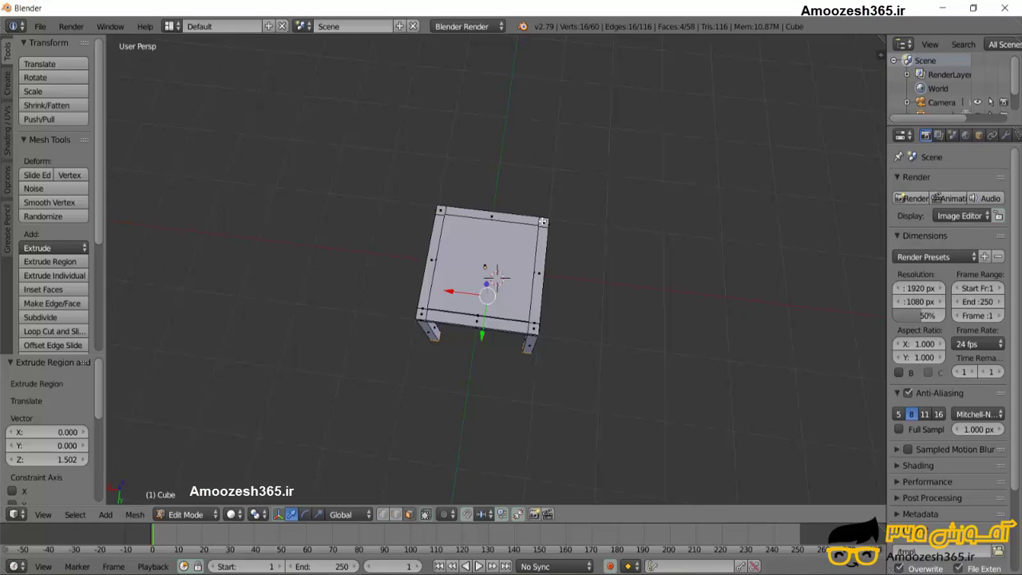
# Select the seat's back edge strip faces and extrude them up 1.797 into a backrest
pyautogui.click(543, 221)
pyautogui.rightClick(543, 221)
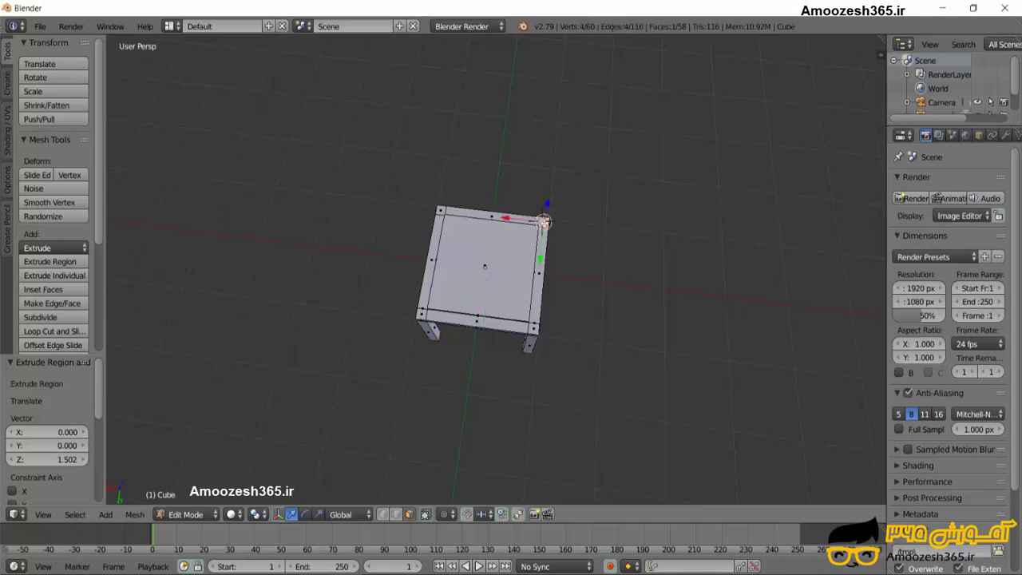
pyautogui.keyDown('shift'); pyautogui.rightClick(489, 216); pyautogui.keyUp('shift')
pyautogui.keyDown('shift'); pyautogui.rightClick(441, 212); pyautogui.keyUp('shift')
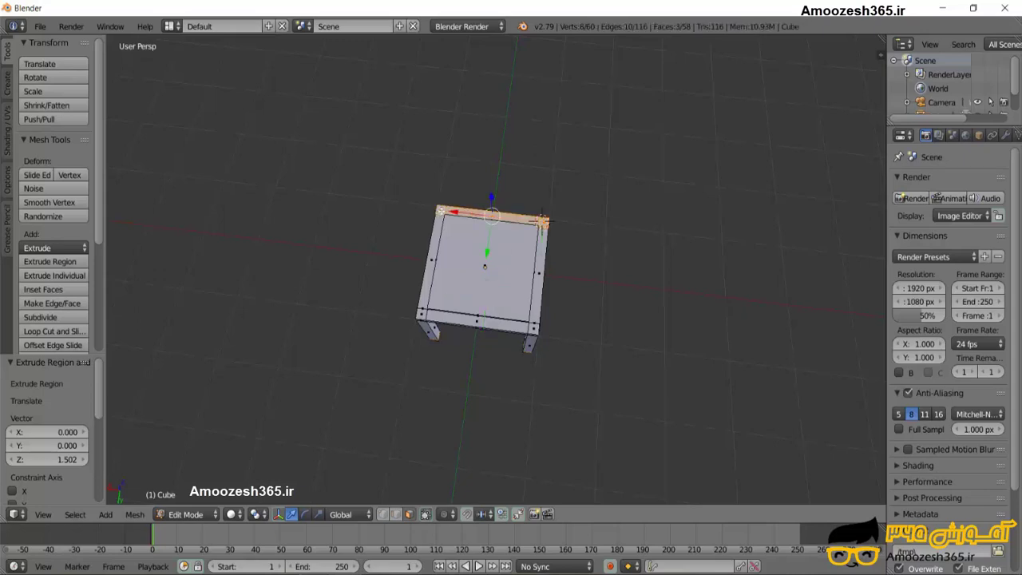
pyautogui.moveTo(508, 265); pyautogui.dragTo(521, 214, button='middle')
pyautogui.press('e')
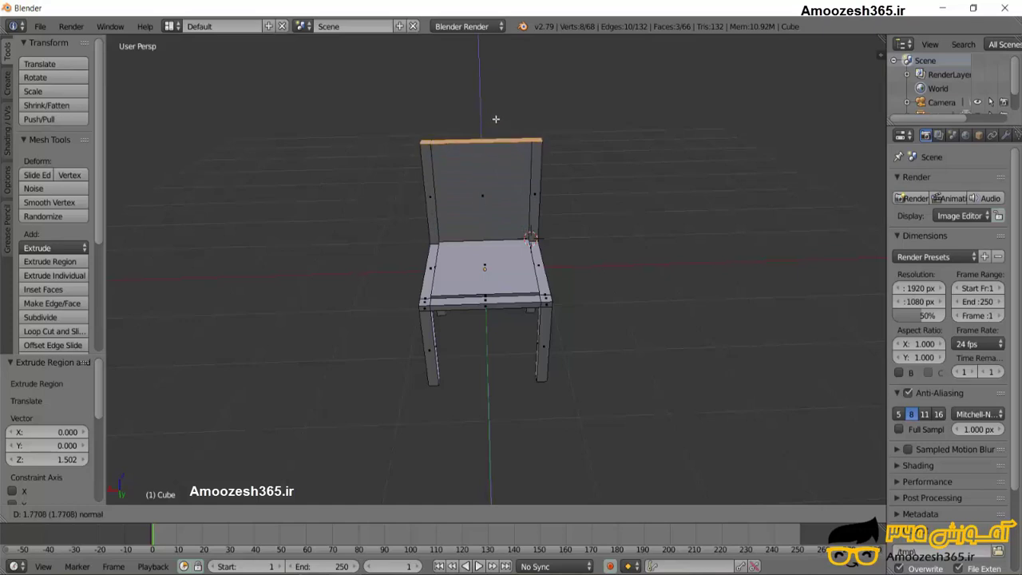
pyautogui.click(495, 118)
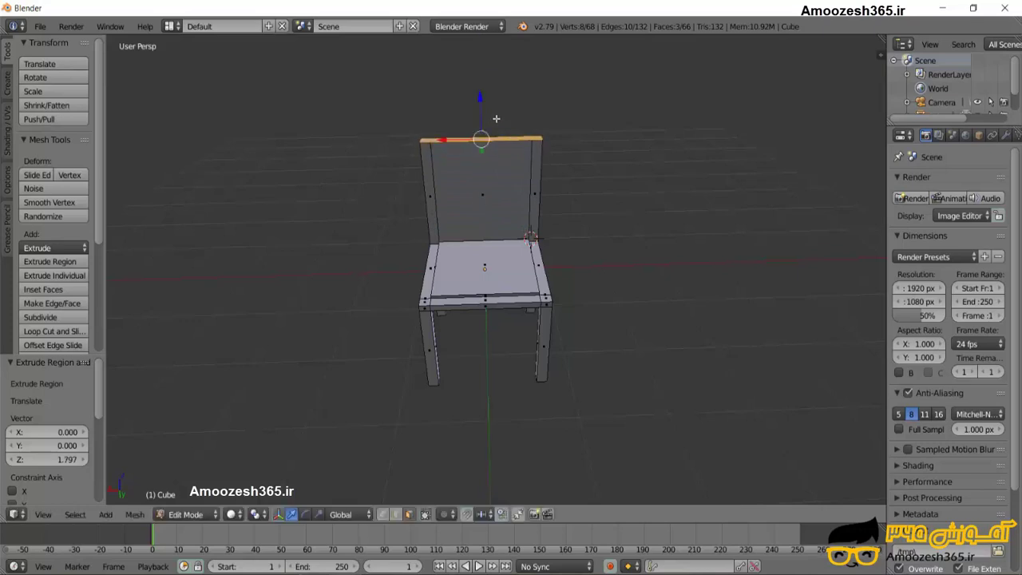
# Extrude the backrest's front panel face by 0.093
pyautogui.rightClick(477, 180)
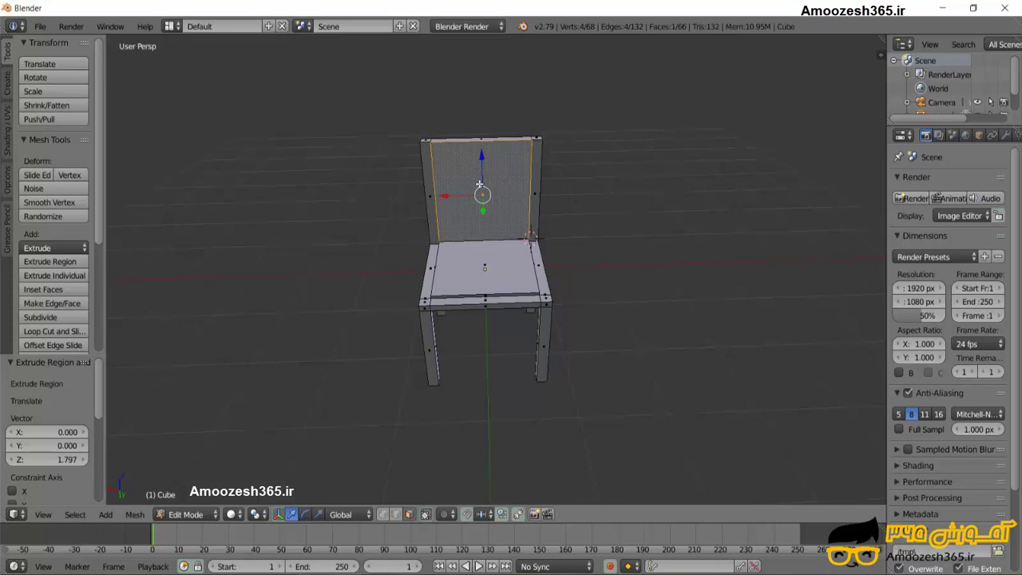
pyautogui.press('e')
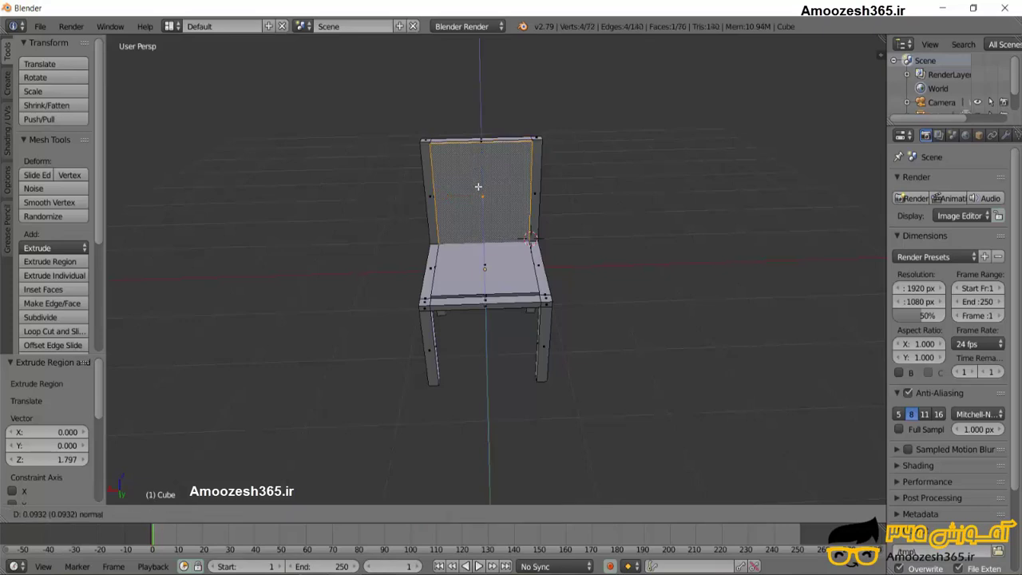
pyautogui.click(479, 186)
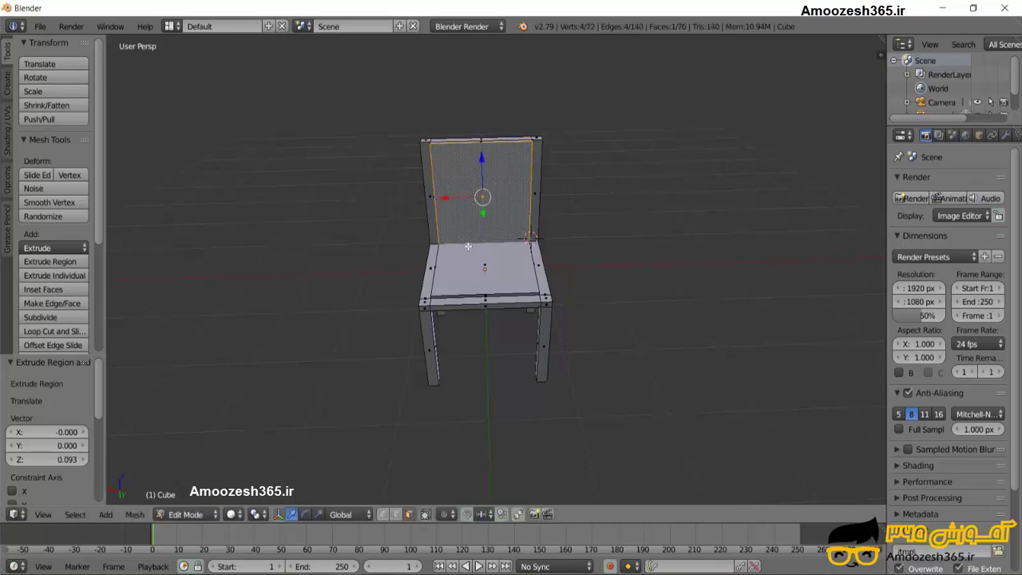
pyautogui.moveTo(479, 195)
pyautogui.mouseDown(button='middle')
pyautogui.moveTo(586, 240)
pyautogui.moveTo(557, 247)
pyautogui.mouseUp(button='middle')
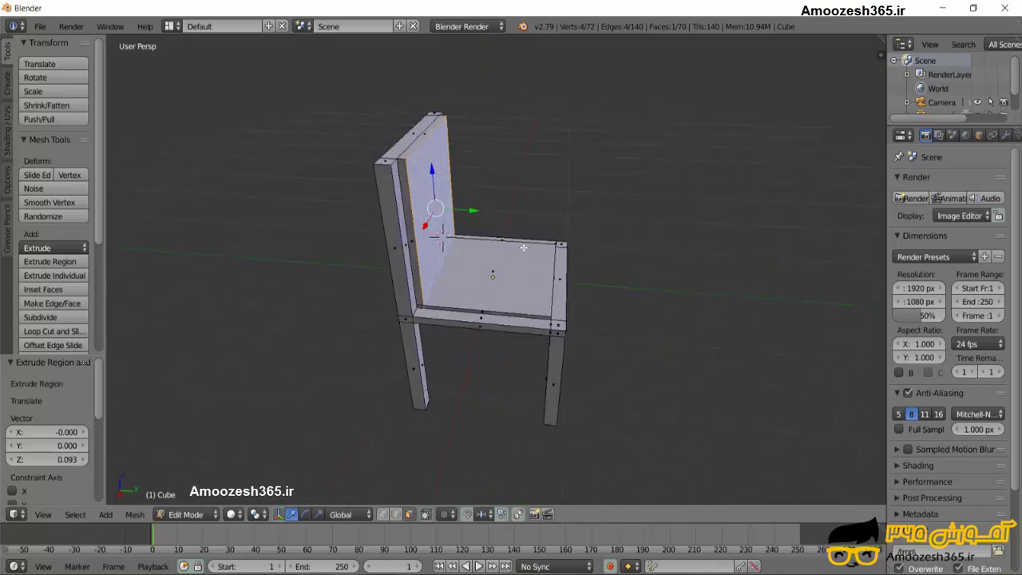
pyautogui.moveTo(674, 299); pyautogui.dragTo(549, 279, button='middle')
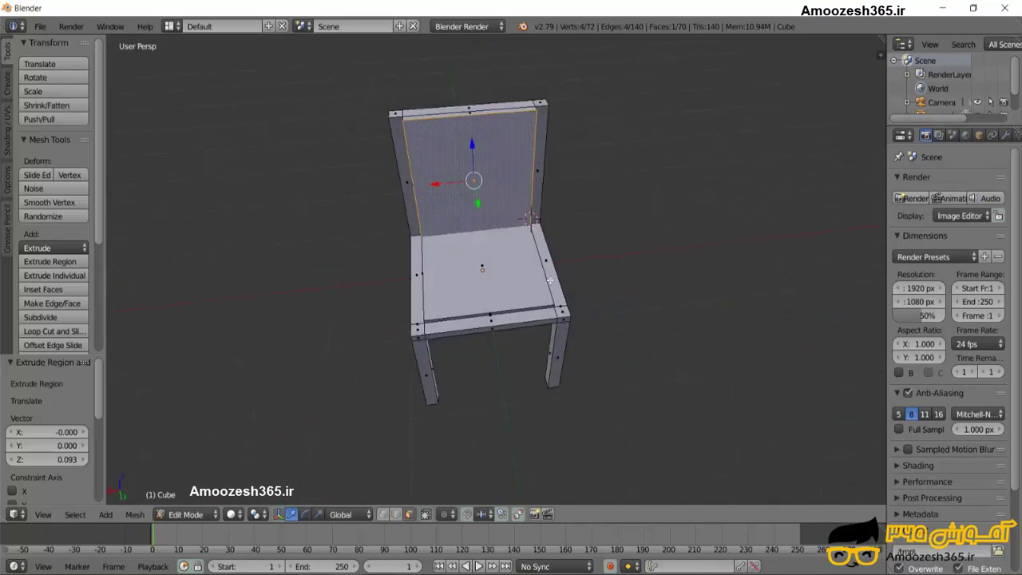
pyautogui.moveTo(495, 258); pyautogui.dragTo(528, 127, button='middle')
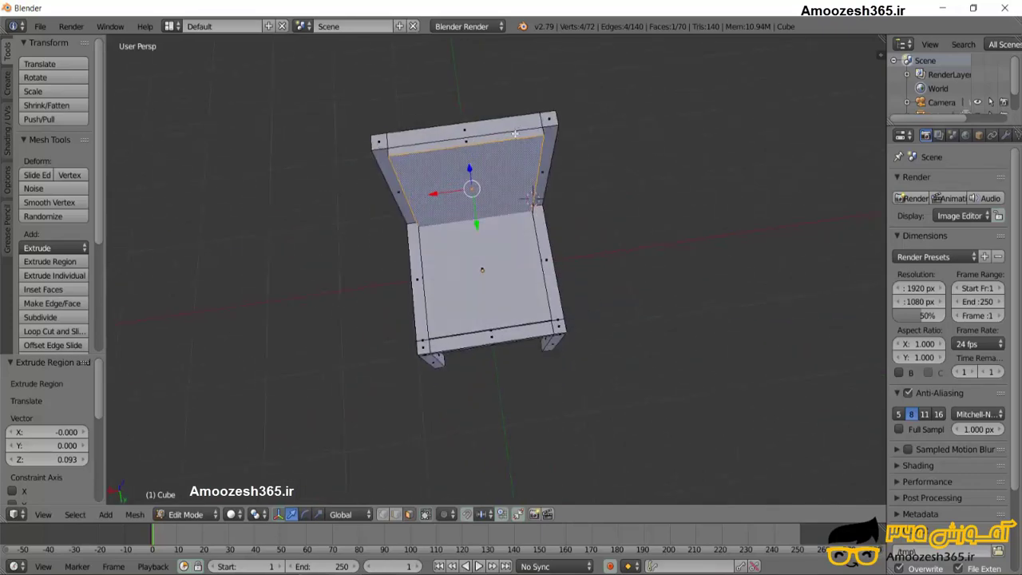
# Select the backrest's top strip, extrude it in place and raise it 0.153 on Z
pyautogui.rightClick(550, 120)
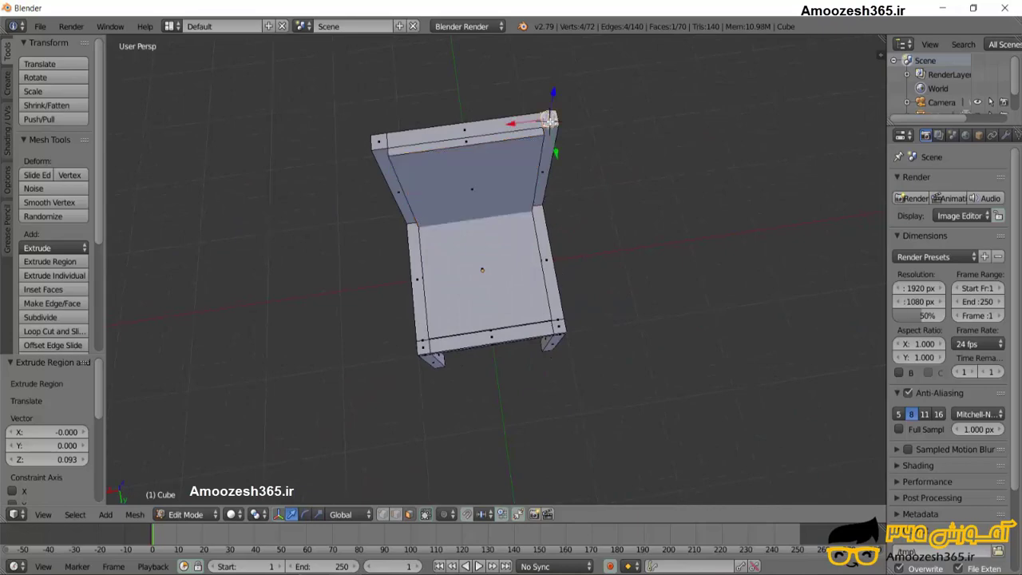
pyautogui.keyDown('shift'); pyautogui.rightClick(518, 125); pyautogui.keyUp('shift')
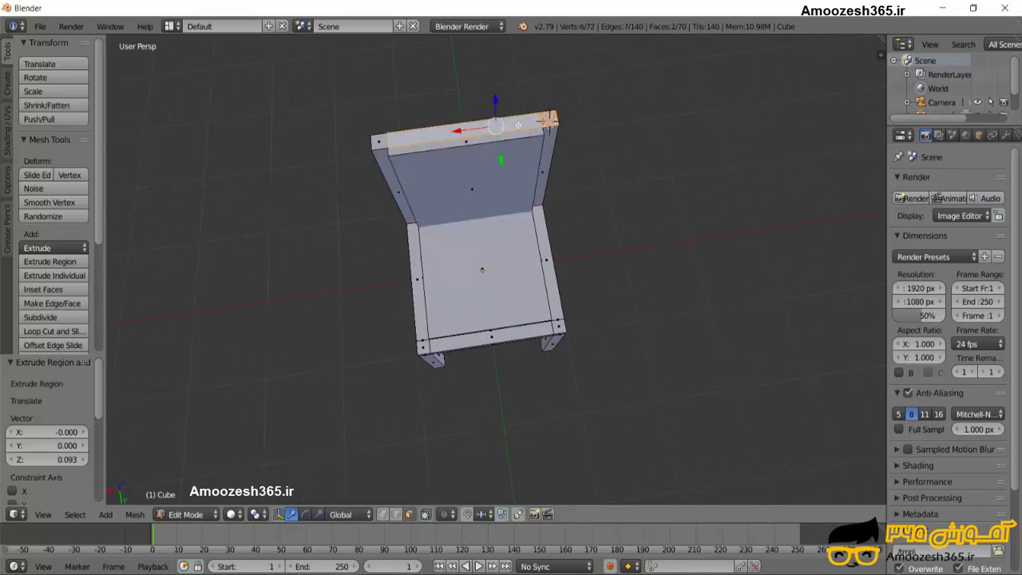
pyautogui.keyDown('shift'); pyautogui.rightClick(382, 141); pyautogui.keyUp('shift')
pyautogui.moveTo(491, 198); pyautogui.dragTo(476, 91, button='middle')
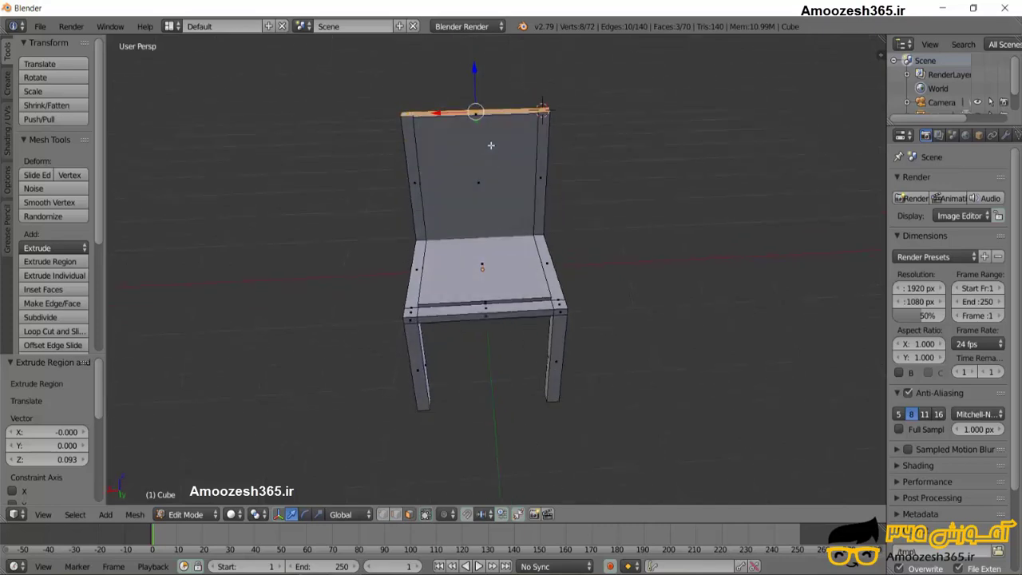
pyautogui.press('e')
pyautogui.rightClick(474, 94)
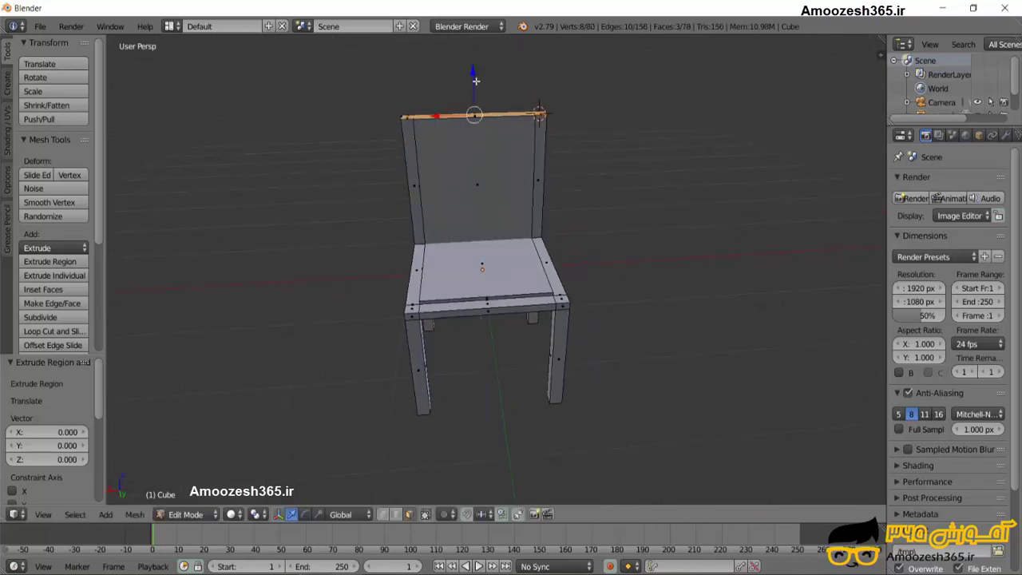
pyautogui.moveTo(473, 84); pyautogui.dragTo(474, 74)
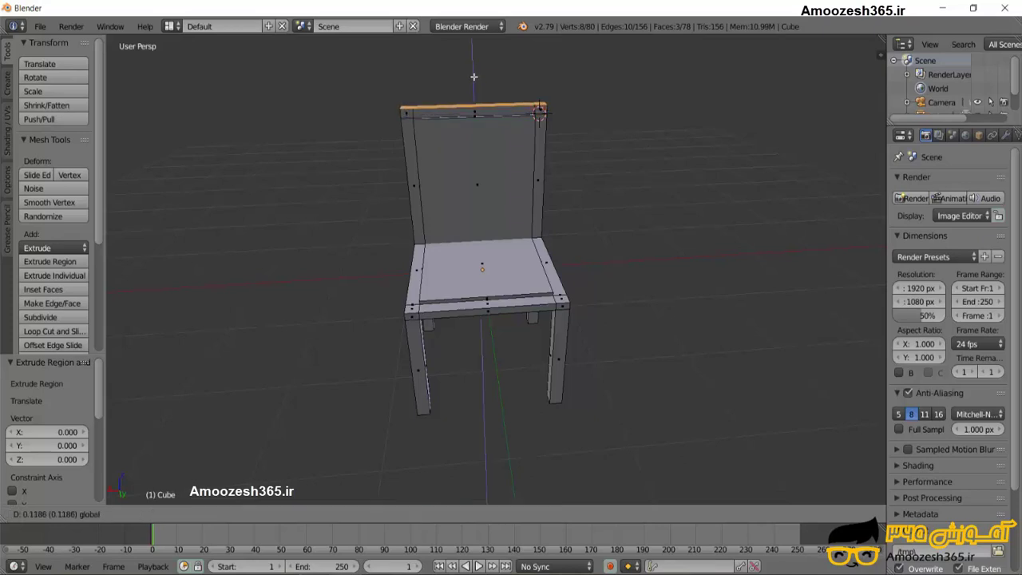
pyautogui.moveTo(472, 152)
pyautogui.mouseDown(button='middle')
pyautogui.moveTo(551, 167)
pyautogui.moveTo(389, 163)
pyautogui.mouseUp(button='middle')
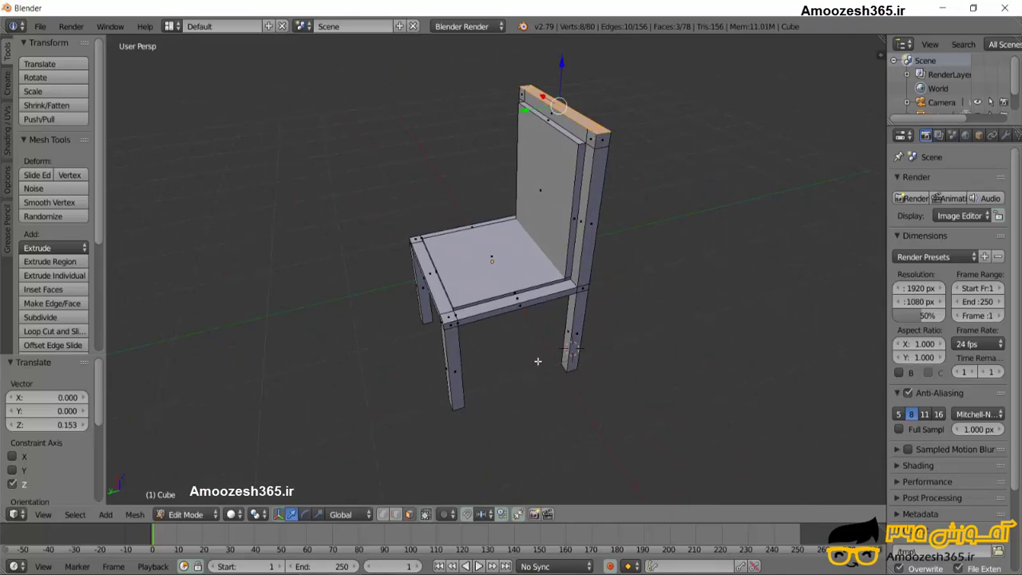
pyautogui.moveTo(506, 380)
pyautogui.mouseDown(button='middle')
pyautogui.moveTo(586, 359)
pyautogui.moveTo(676, 365)
pyautogui.moveTo(477, 357)
pyautogui.moveTo(485, 298)
pyautogui.moveTo(488, 365)
pyautogui.moveTo(634, 373)
pyautogui.moveTo(536, 372)
pyautogui.moveTo(521, 381)
pyautogui.mouseUp(button='middle')
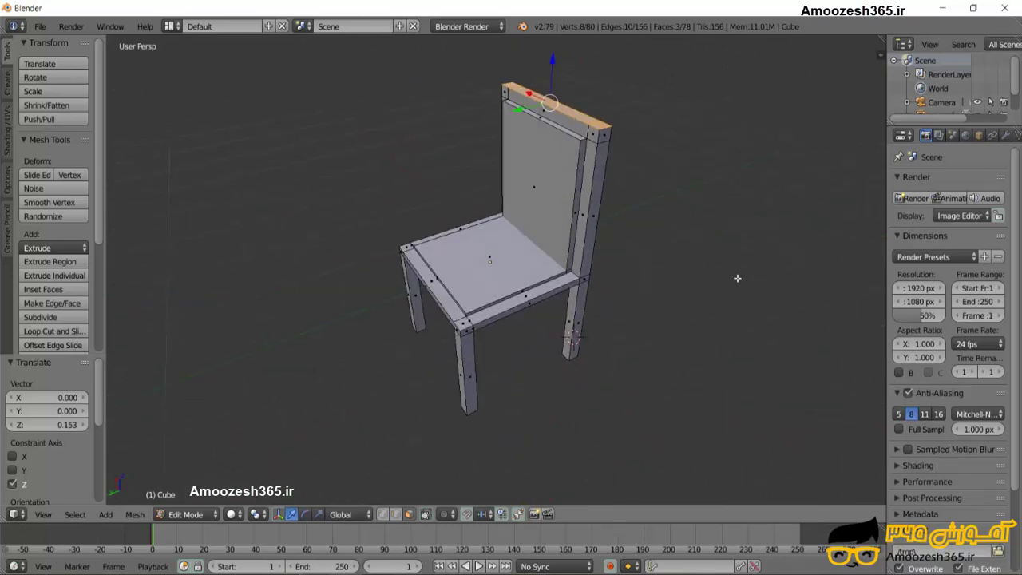
pyautogui.scroll(-2, 555, 316)
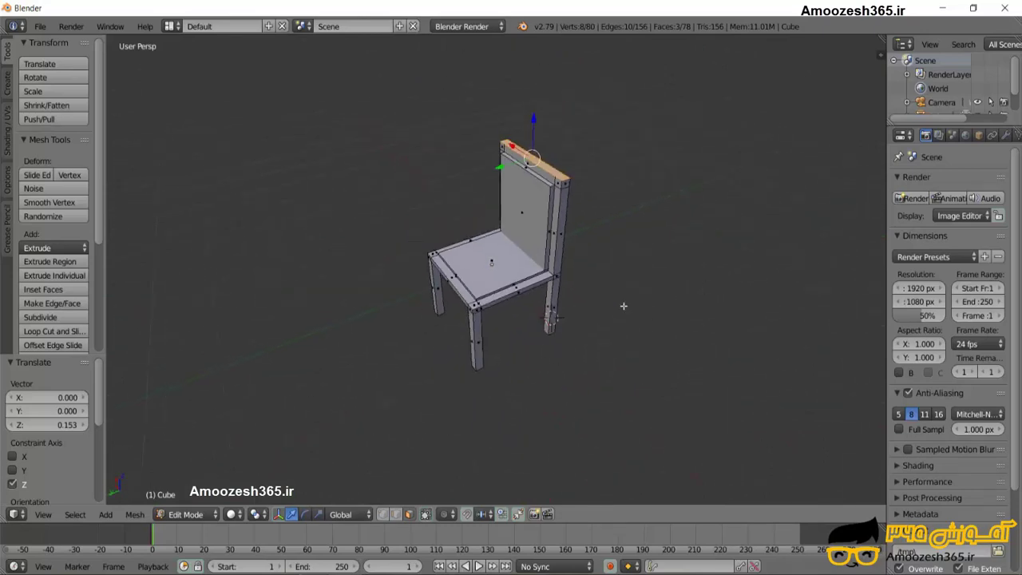
# Add a Catmull-Clark Subdivision Surface modifier with viewport level 3 to the chair
pyautogui.click(1005, 136)
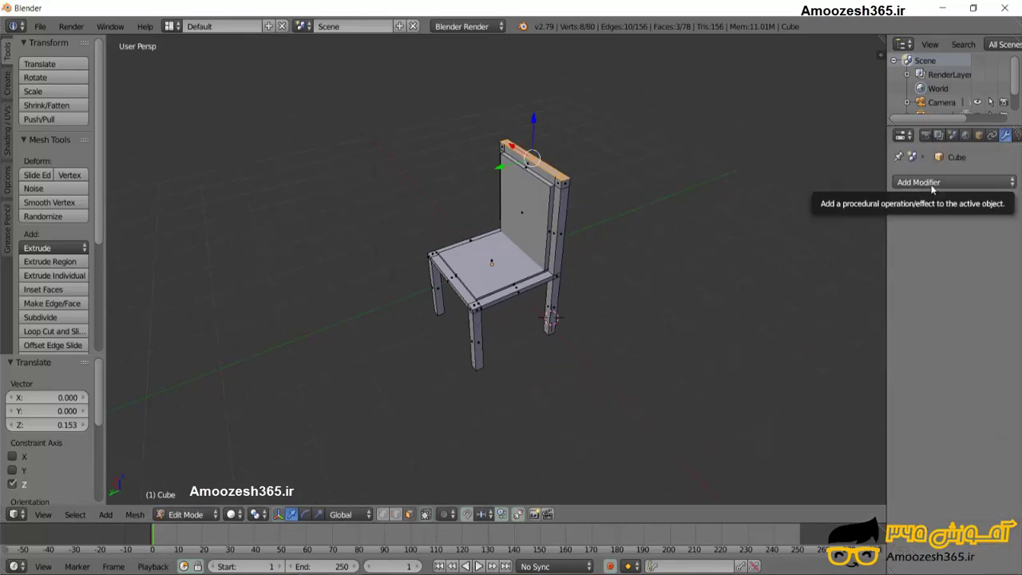
pyautogui.click(955, 182)
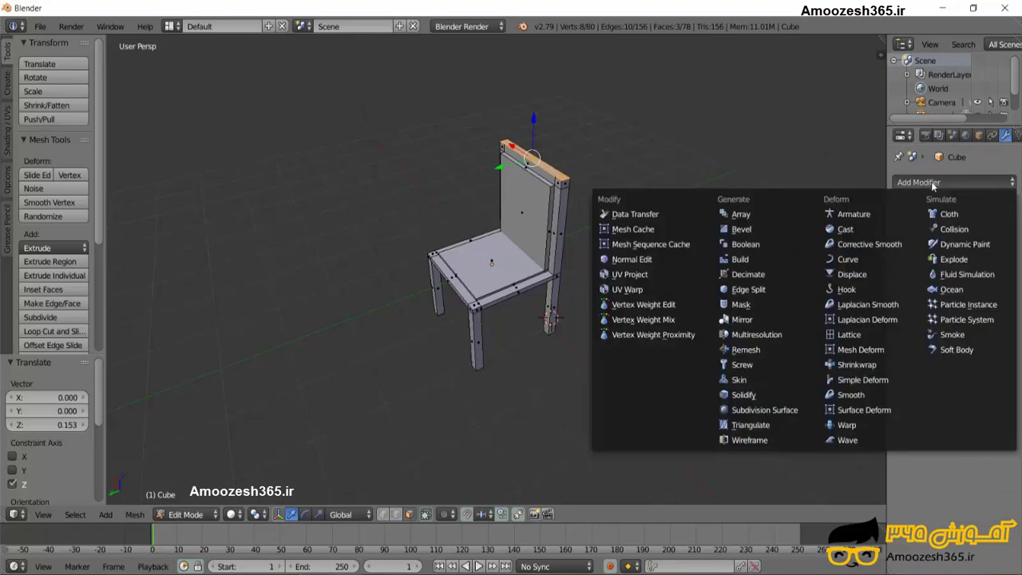
pyautogui.click(784, 412)
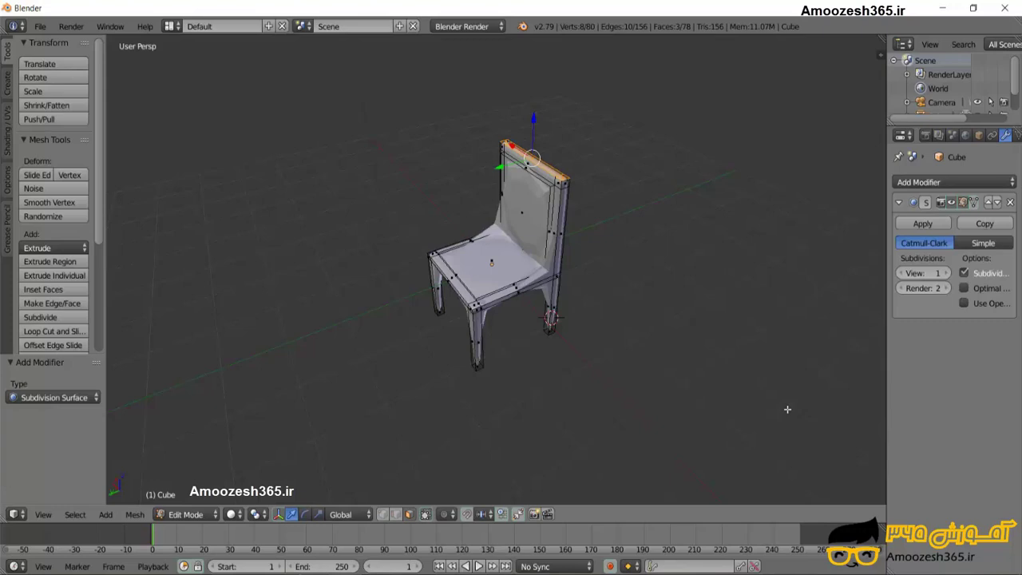
pyautogui.click(946, 273)
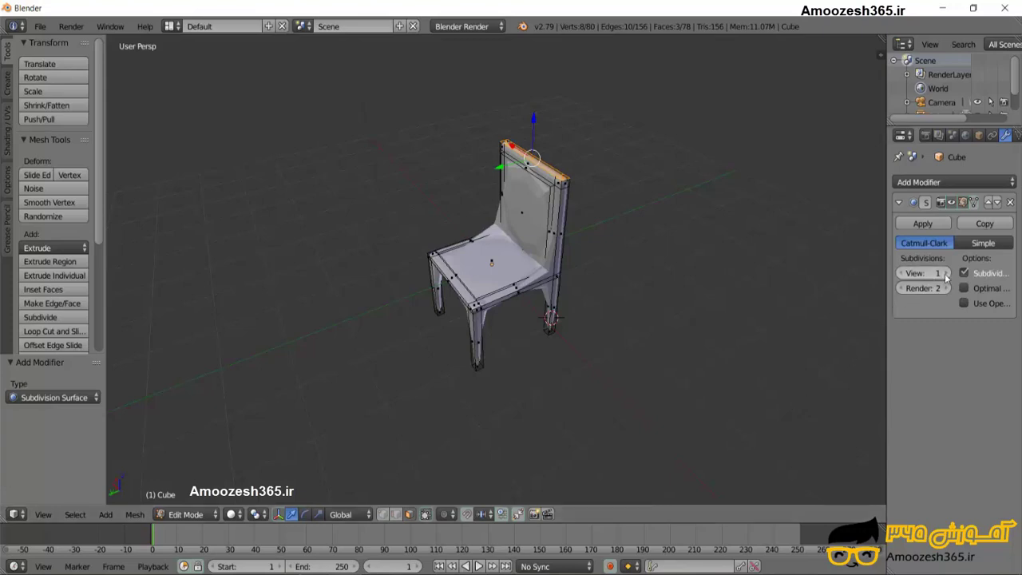
pyautogui.click(946, 273)
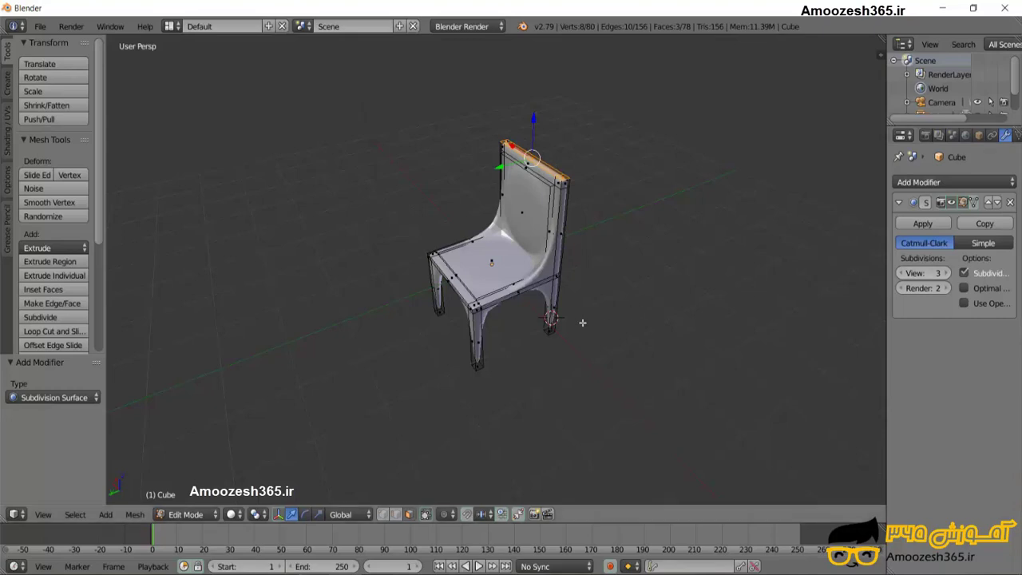
pyautogui.moveTo(579, 323)
pyautogui.mouseDown(button='middle')
pyautogui.moveTo(575, 249)
pyautogui.moveTo(600, 276)
pyautogui.moveTo(685, 290)
pyautogui.moveTo(553, 320)
pyautogui.moveTo(809, 91)
pyautogui.moveTo(497, 315)
pyautogui.moveTo(563, 326)
pyautogui.moveTo(630, 317)
pyautogui.moveTo(509, 321)
pyautogui.moveTo(559, 336)
pyautogui.moveTo(591, 327)
pyautogui.moveTo(461, 320)
pyautogui.moveTo(478, 322)
pyautogui.mouseUp(button='middle')
pyautogui.scroll(3, 497, 322)
pyautogui.scroll(-3, 496, 323)
pyautogui.scroll(2, 509, 321)
pyautogui.scroll(2, 509, 321)
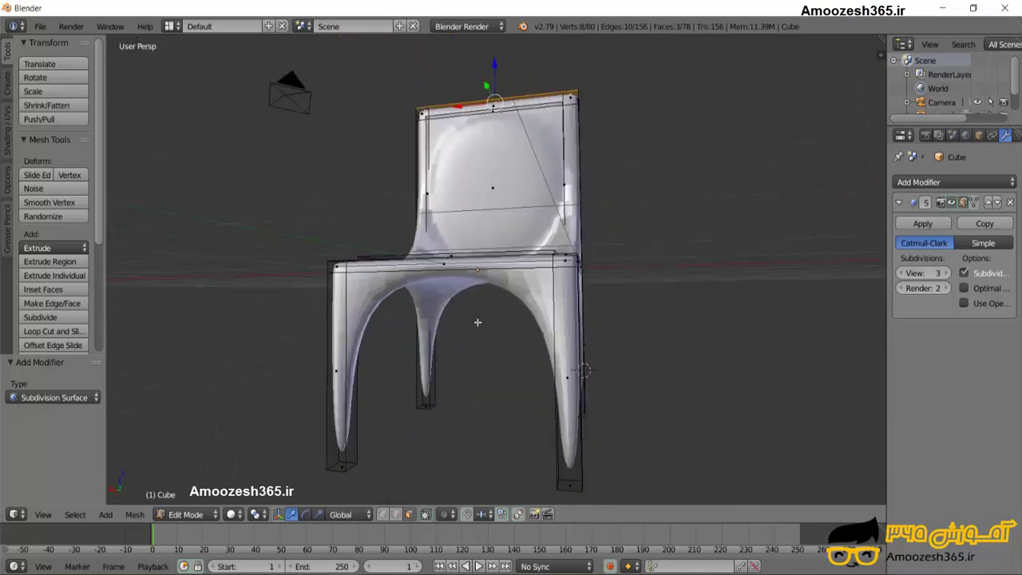
pyautogui.rightClick(571, 340)
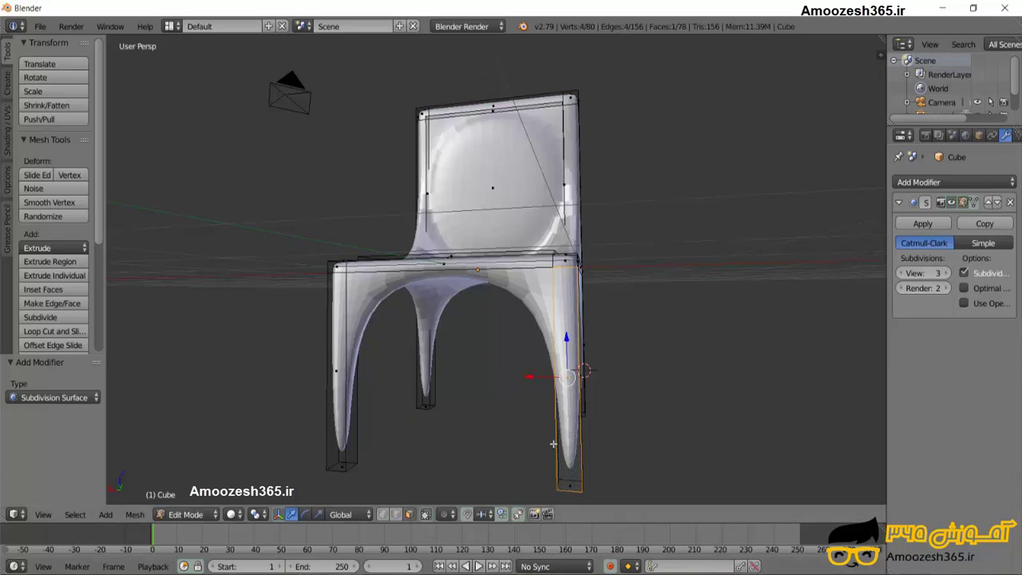
# Add a supporting loop cut on the right leg near the seat
pyautogui.hotkey('ctrl', 'r')
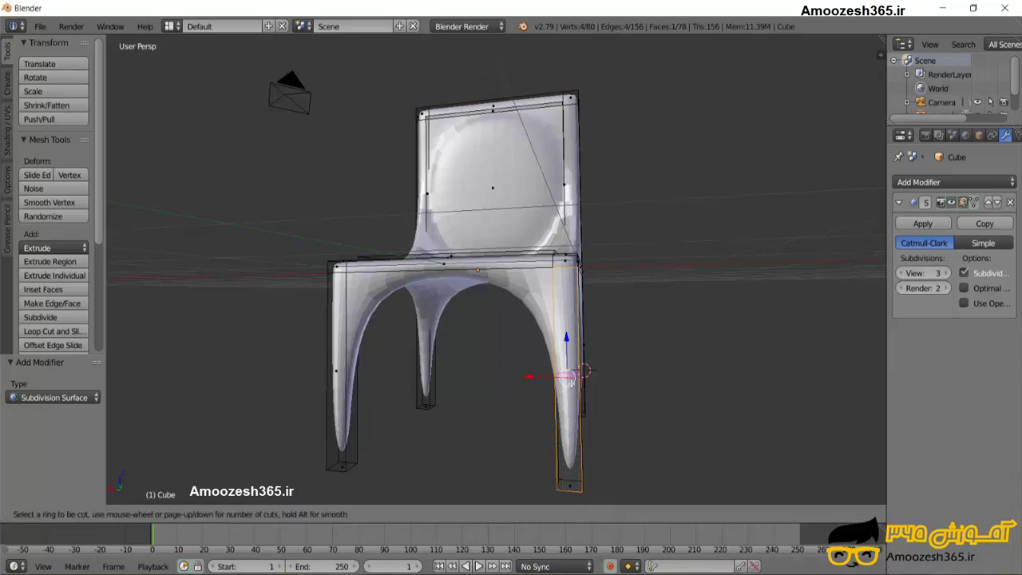
pyautogui.click(568, 377)
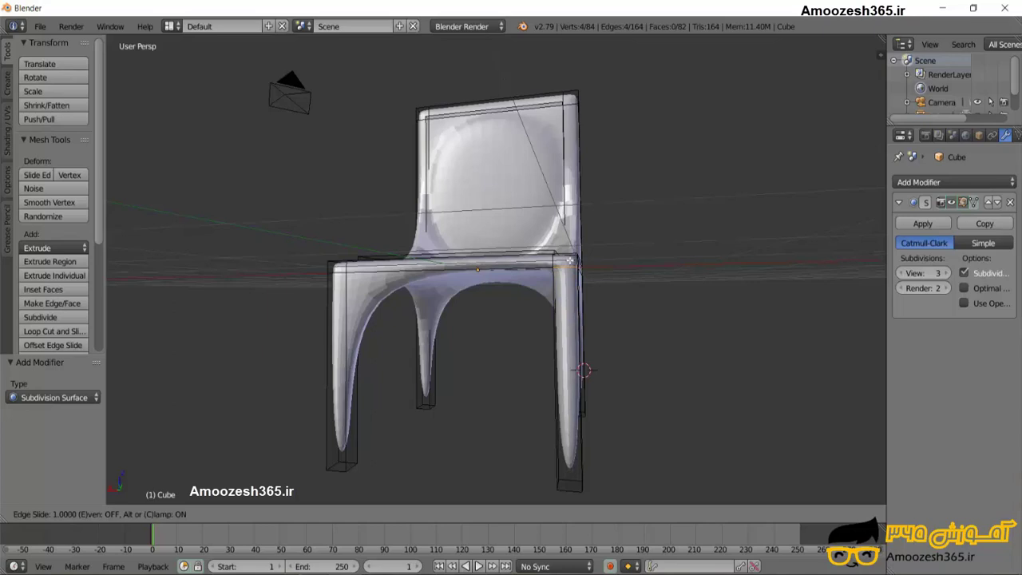
pyautogui.click(569, 260)
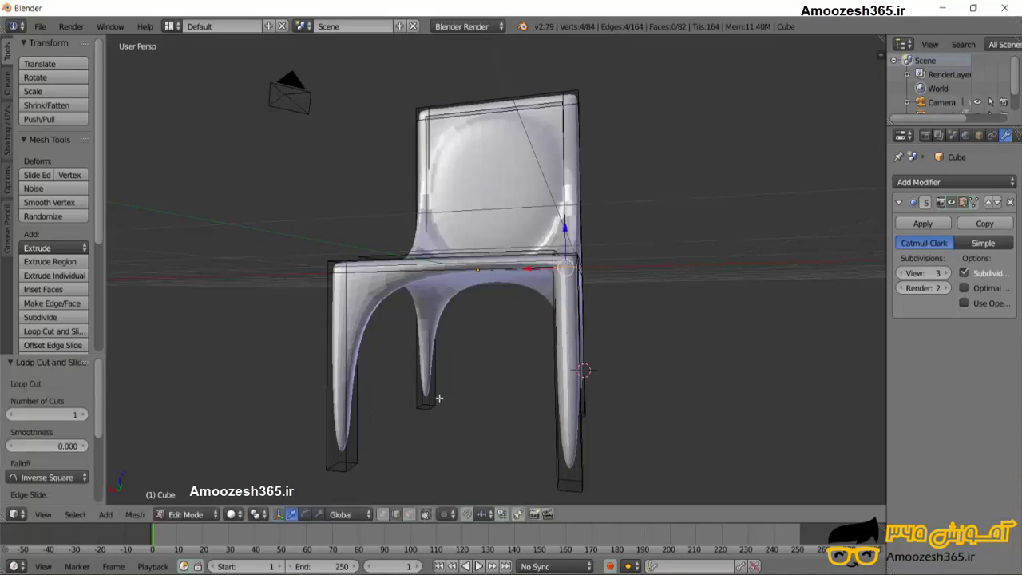
pyautogui.moveTo(443, 397); pyautogui.dragTo(500, 393, button='middle')
# Add a loop cut on the front leg and move it up toward the seat
pyautogui.rightClick(434, 372)
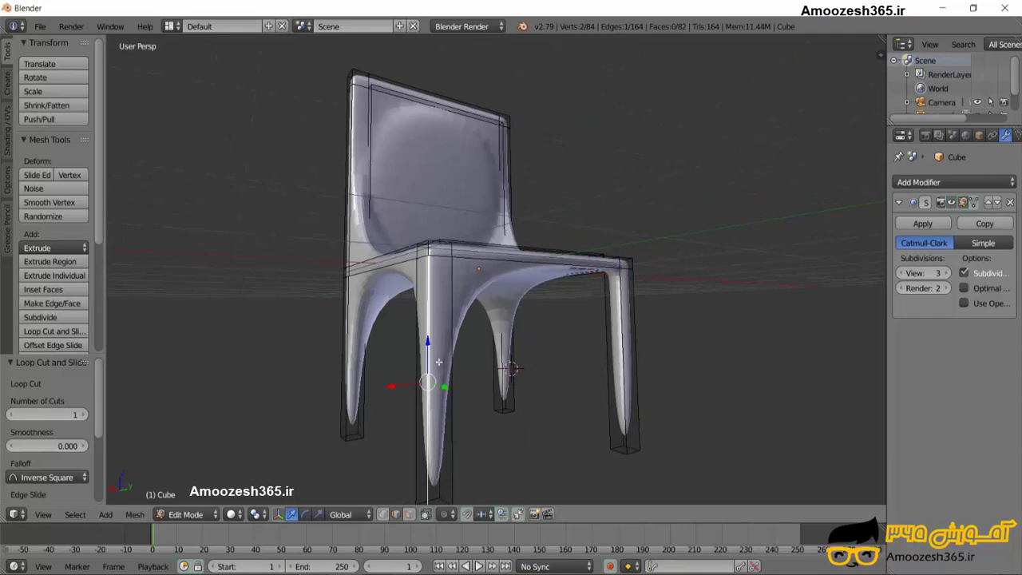
pyautogui.hotkey('ctrl', 'r')
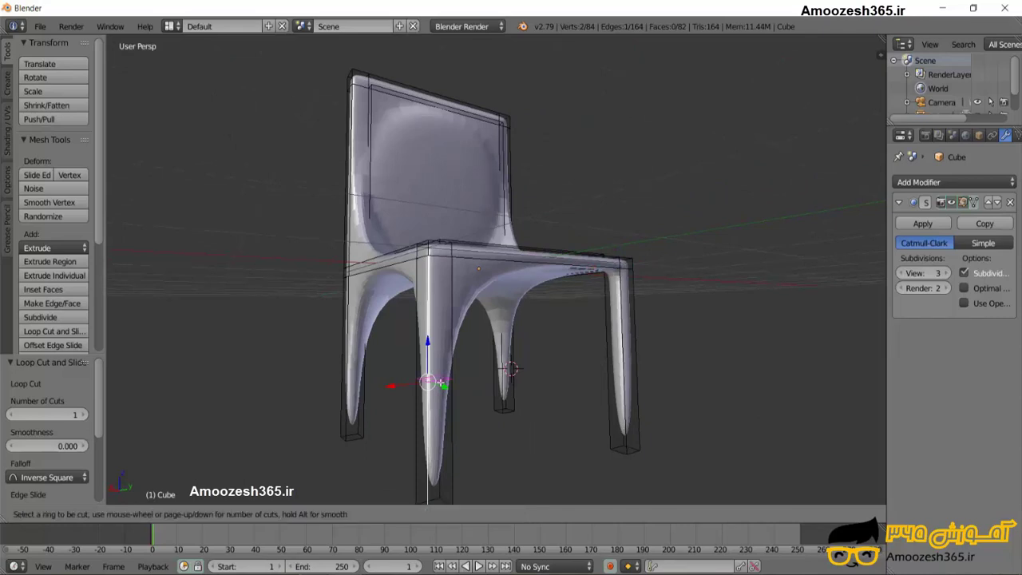
pyautogui.click(434, 374)
pyautogui.rightClick(449, 247)
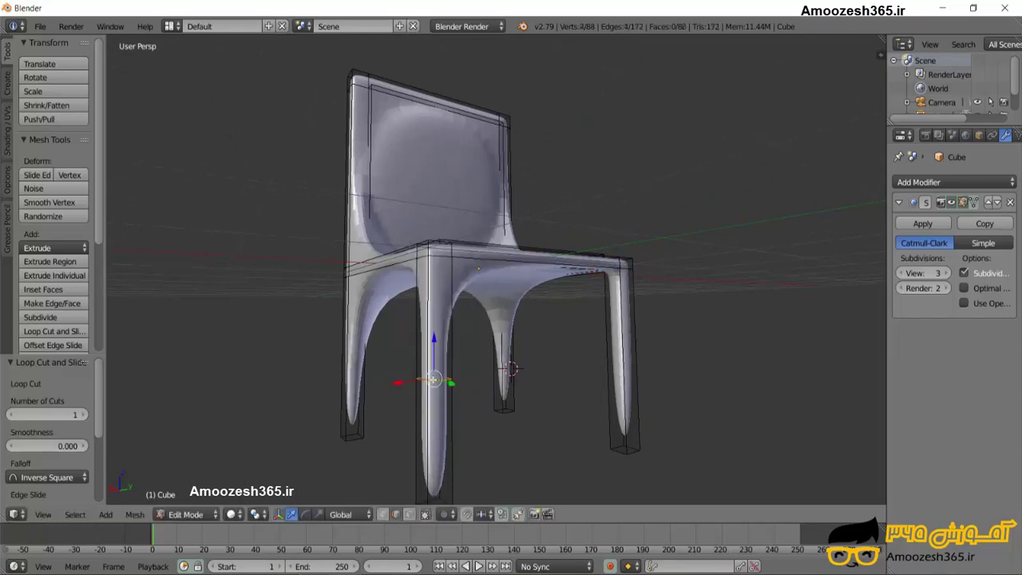
pyautogui.press('g')
pyautogui.click(444, 251)
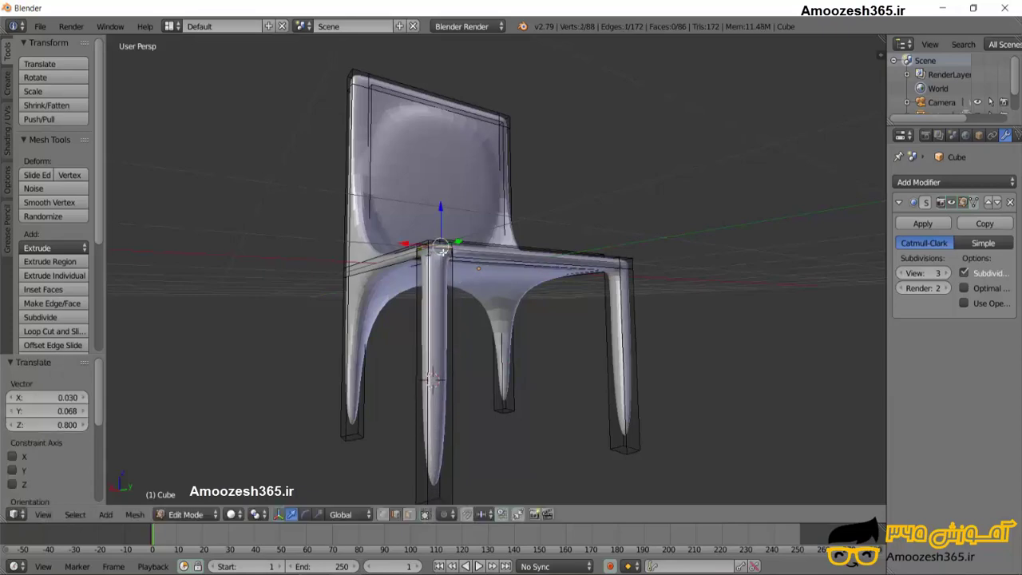
pyautogui.moveTo(443, 252)
pyautogui.mouseDown(button='middle')
pyautogui.moveTo(445, 372)
pyautogui.moveTo(584, 378)
pyautogui.mouseUp(button='middle')
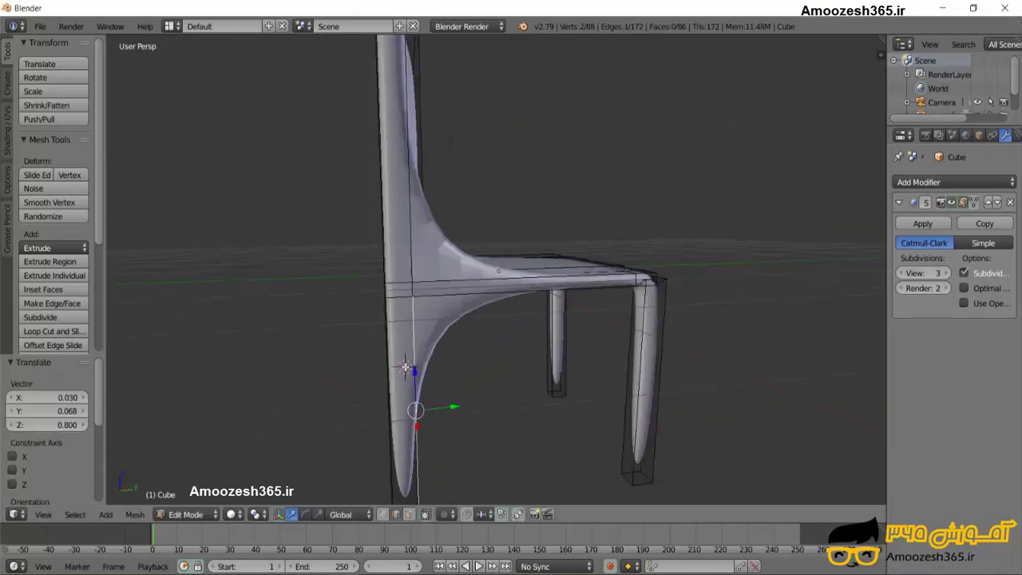
# Add another leg loop cut and a loop around the seat, reaching 96 vertices
pyautogui.hotkey('ctrl', 'e')
pyautogui.press('Escape')
pyautogui.hotkey('ctrl', 'r')
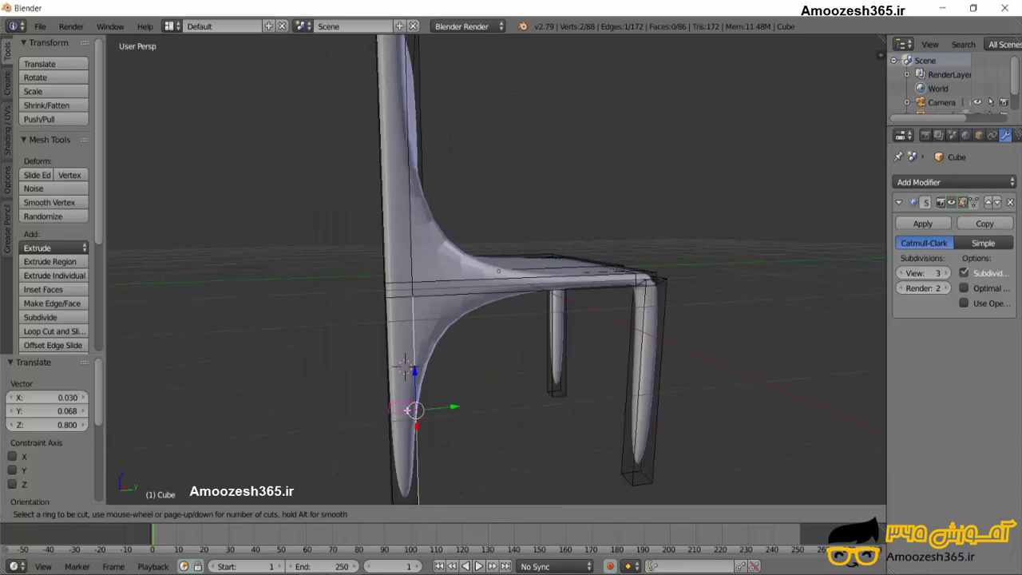
pyautogui.click(405, 366)
pyautogui.moveTo(405, 366)
pyautogui.mouseDown(button='middle')
pyautogui.moveTo(588, 333)
pyautogui.moveTo(580, 393)
pyautogui.moveTo(484, 372)
pyautogui.moveTo(535, 386)
pyautogui.mouseUp(button='middle')
pyautogui.hotkey('ctrl', 'r')
pyautogui.click(588, 334)
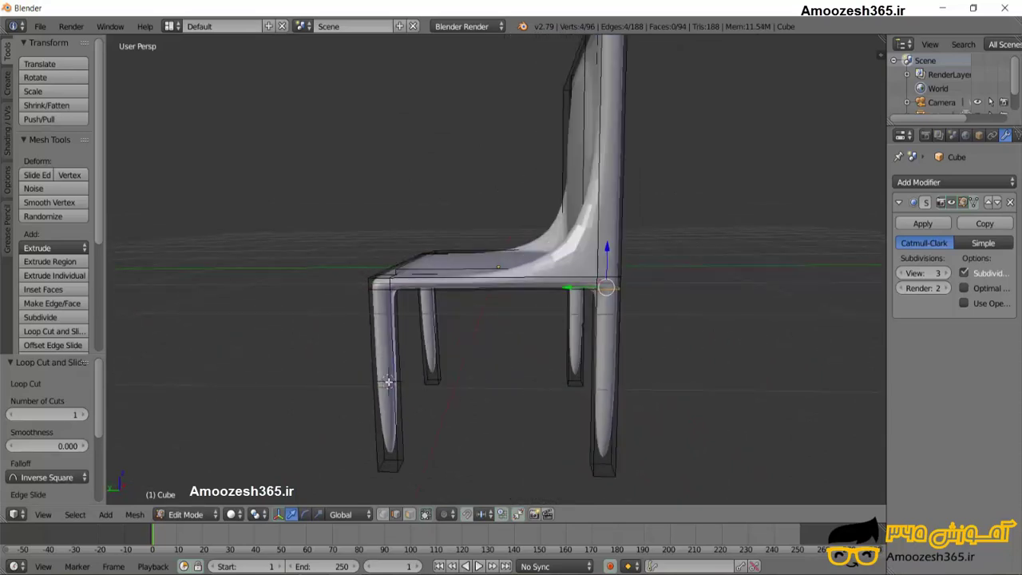
# Add loop cuts near the bottoms of the front legs to keep their ends squared
pyautogui.rightClick(388, 382)
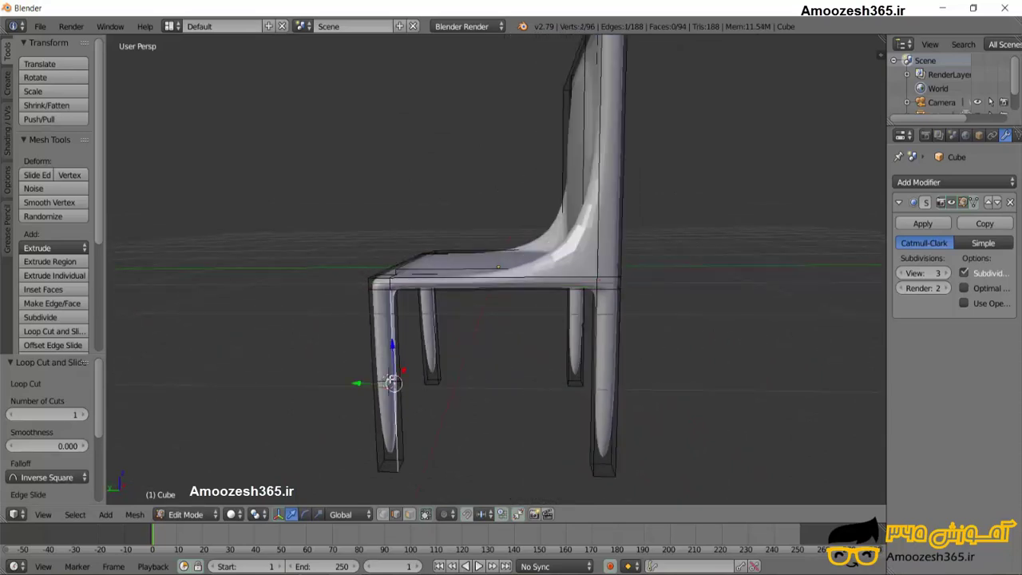
pyautogui.hotkey('ctrl', 'r')
pyautogui.click(391, 381)
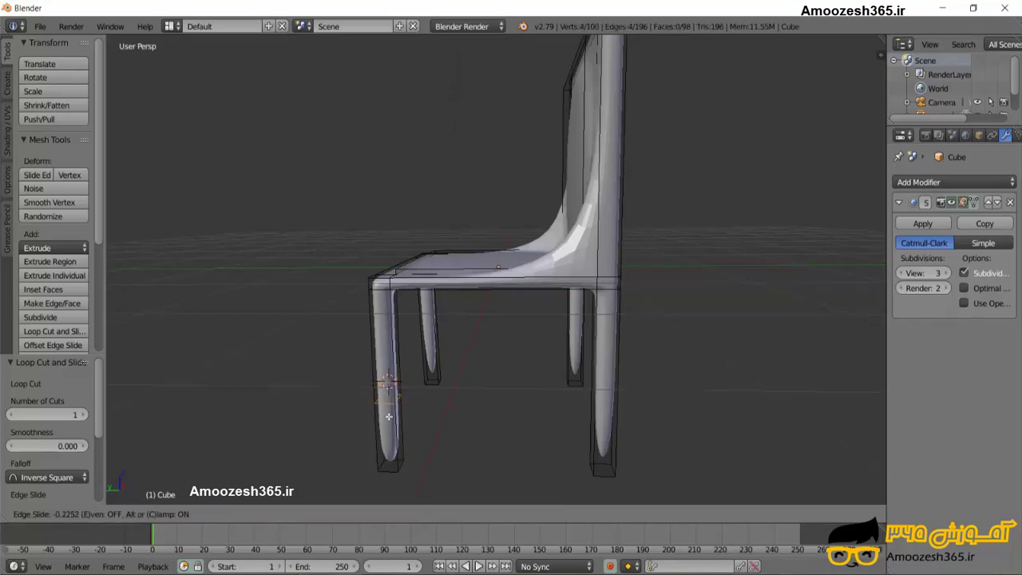
pyautogui.click(389, 477)
pyautogui.moveTo(389, 477); pyautogui.dragTo(445, 421, button='middle')
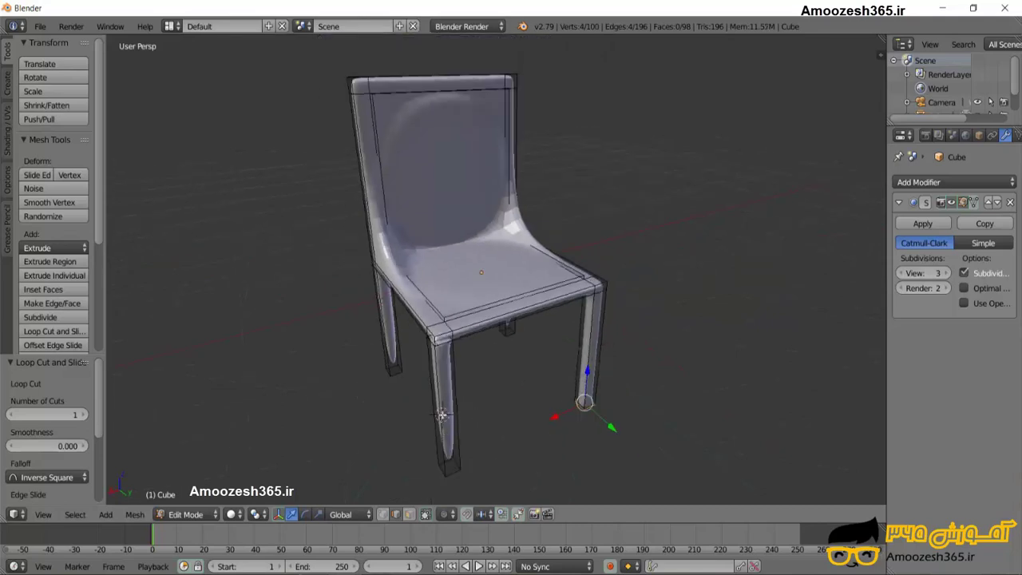
pyautogui.hotkey('ctrl', 'r')
pyautogui.click(447, 474)
# Add loop cuts near the bottoms of the back leg and the front-right leg
pyautogui.moveTo(388, 438); pyautogui.dragTo(411, 397, button='middle')
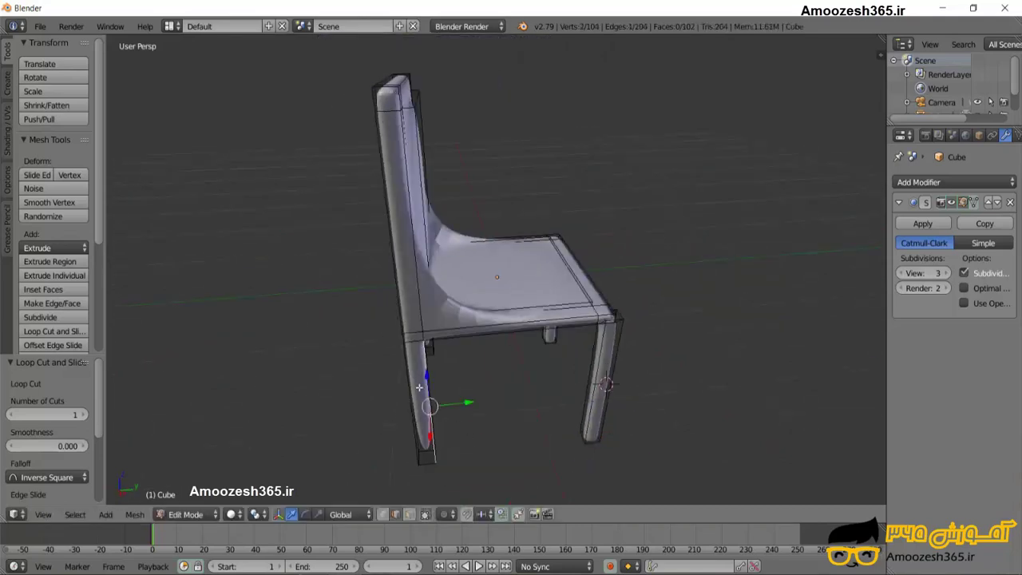
pyautogui.hotkey('ctrl', 'r')
pyautogui.click(412, 406)
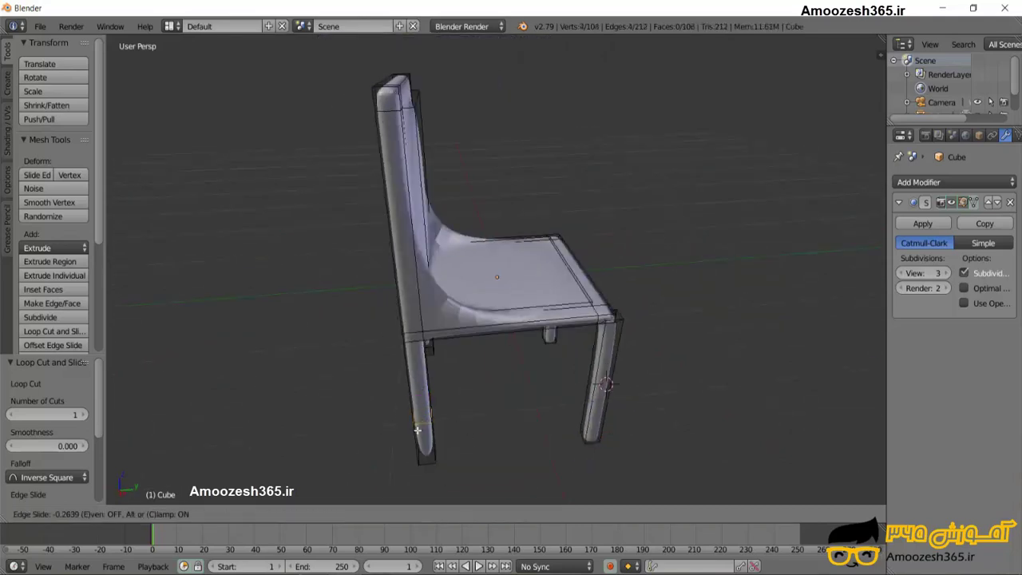
pyautogui.click(424, 478)
pyautogui.moveTo(381, 434)
pyautogui.mouseDown(button='middle')
pyautogui.moveTo(550, 431)
pyautogui.moveTo(552, 403)
pyautogui.mouseUp(button='middle')
pyautogui.rightClick(552, 399)
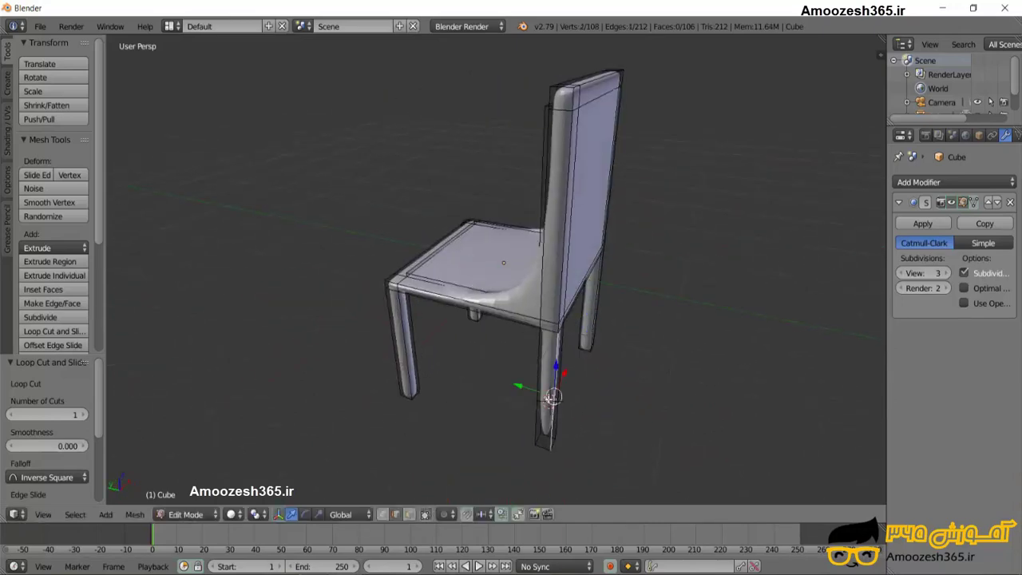
pyautogui.hotkey('ctrl', 'r')
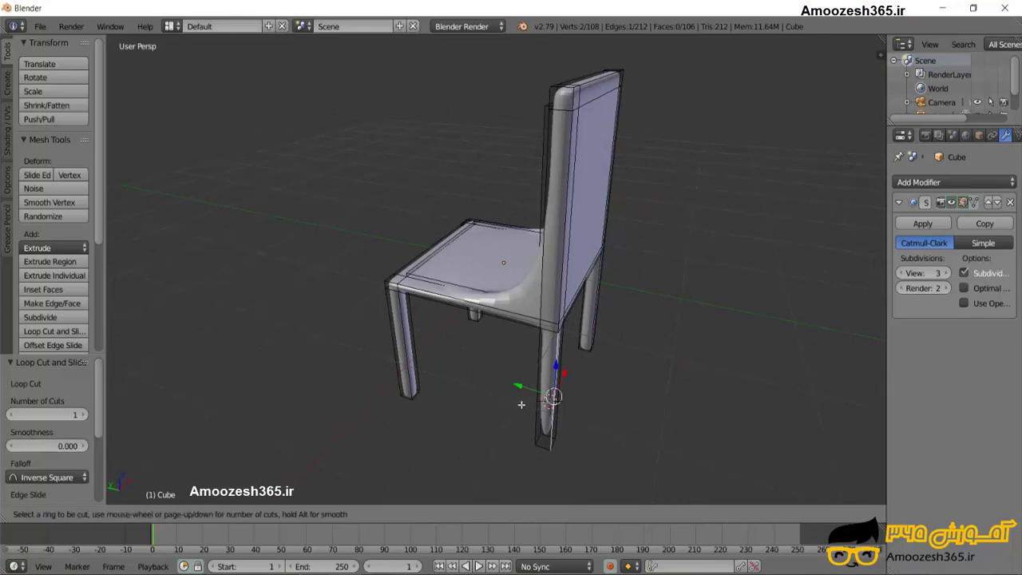
pyautogui.click(551, 395)
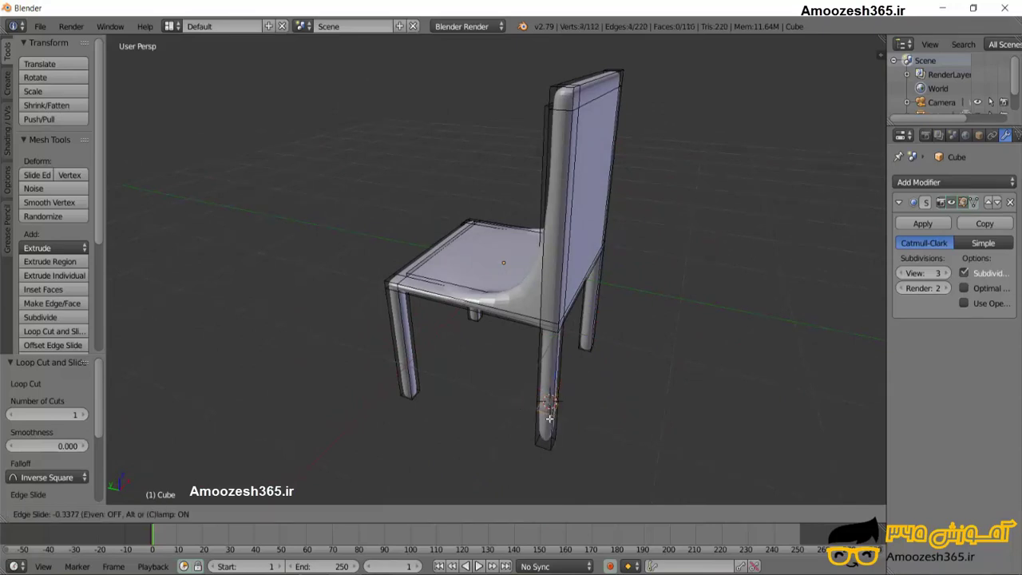
pyautogui.click(549, 461)
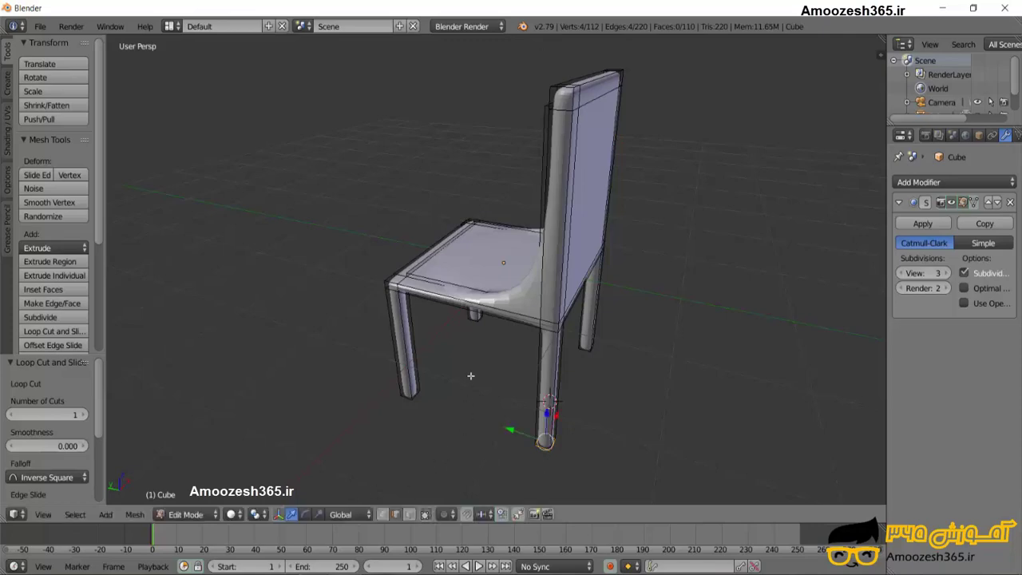
# Edge-slide a seat loop outward to tighten the seat edge
pyautogui.moveTo(471, 373)
pyautogui.mouseDown(button='middle')
pyautogui.moveTo(624, 319)
pyautogui.moveTo(492, 376)
pyautogui.mouseUp(button='middle')
pyautogui.press('g')
pyautogui.press('g')
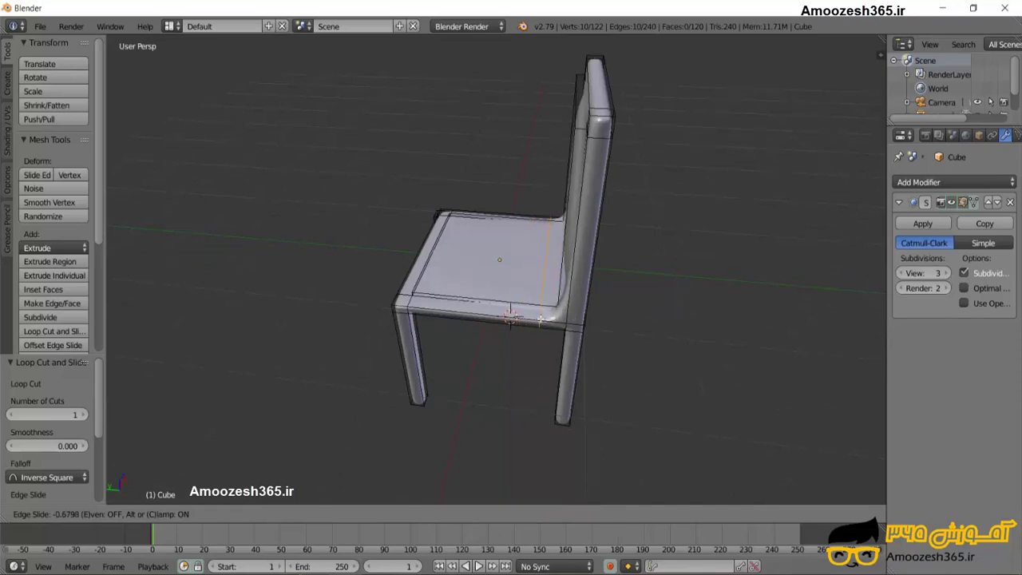
pyautogui.click(544, 321)
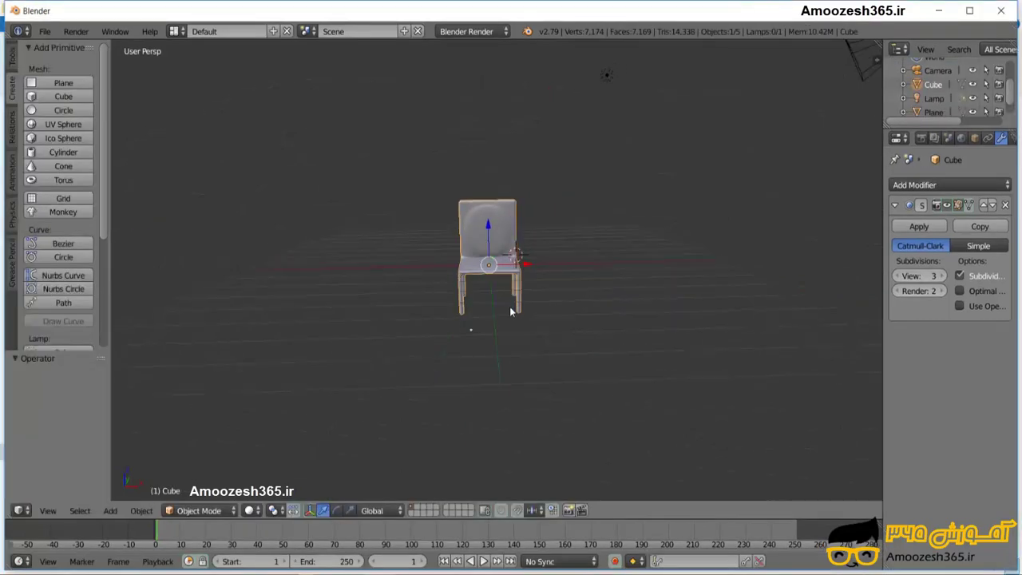
# Keep the smoothed chair in Object Mode and add a new plane to the scene
pyautogui.moveTo(511, 311); pyautogui.dragTo(511, 322, button='middle')
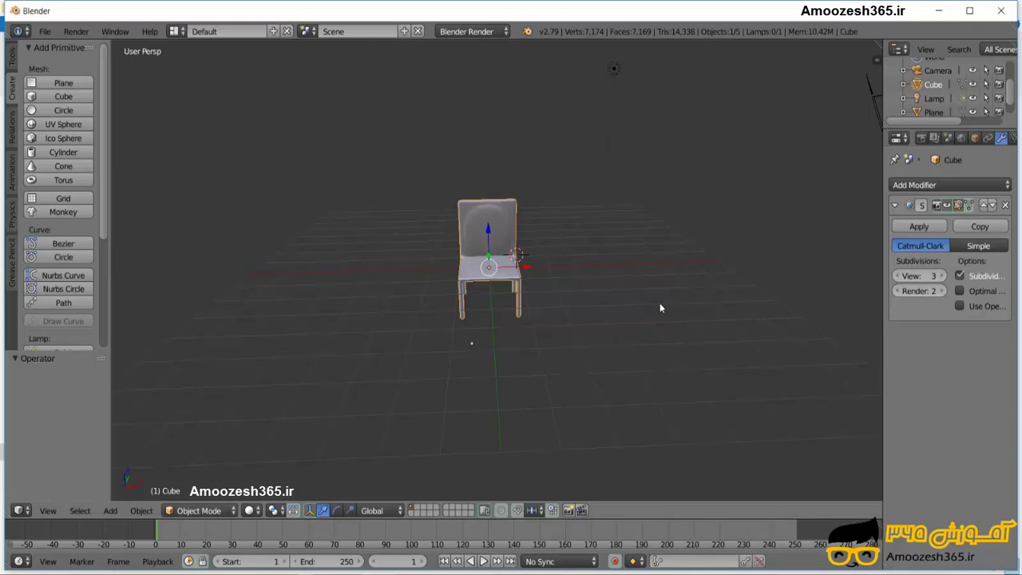
pyautogui.click(201, 513)
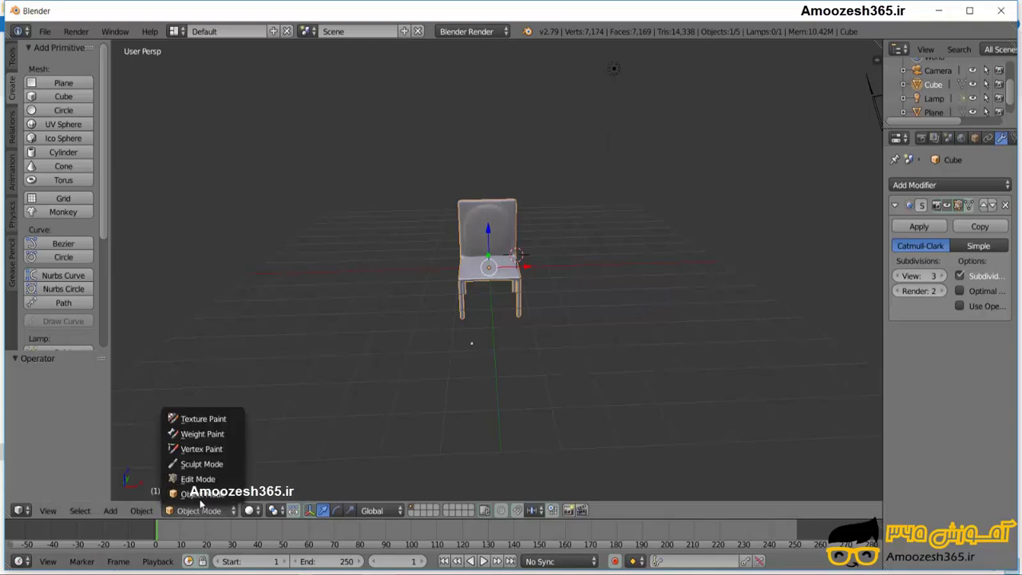
pyautogui.click(203, 495)
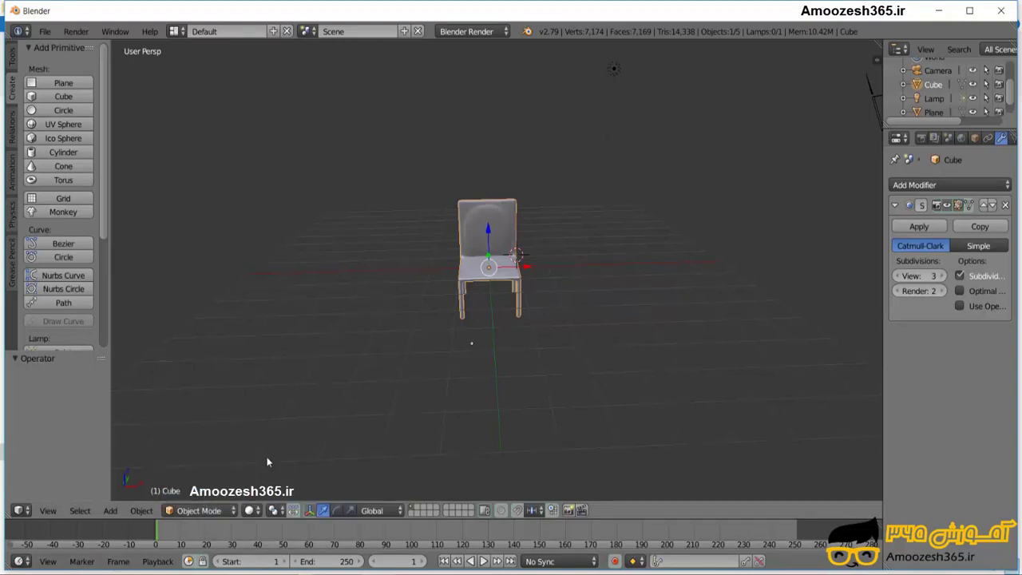
pyautogui.click(72, 83)
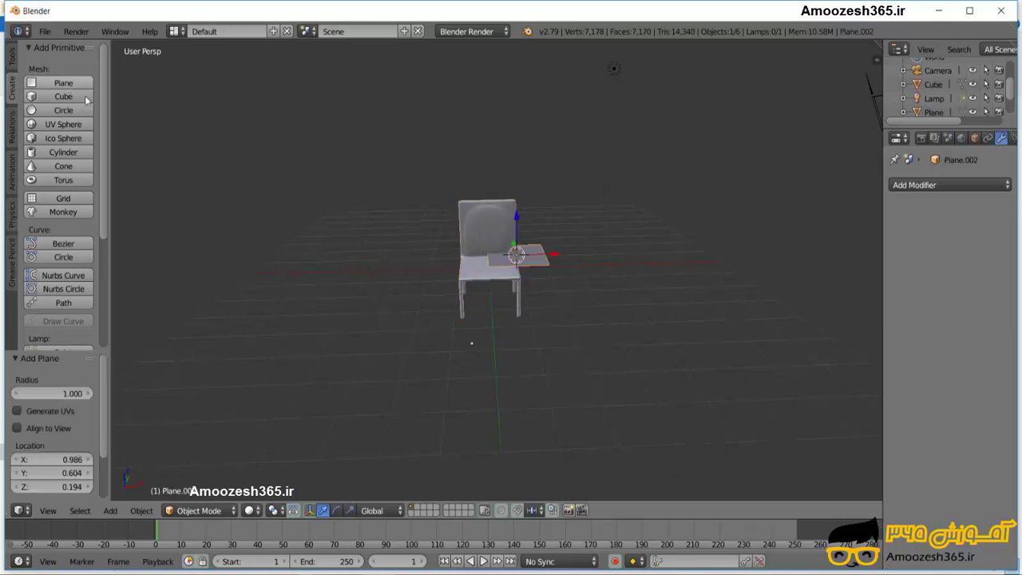
# Move the plane aside, stretch it into a broad flat sheet, and lower it beneath the chair
pyautogui.moveTo(551, 254); pyautogui.dragTo(650, 254)
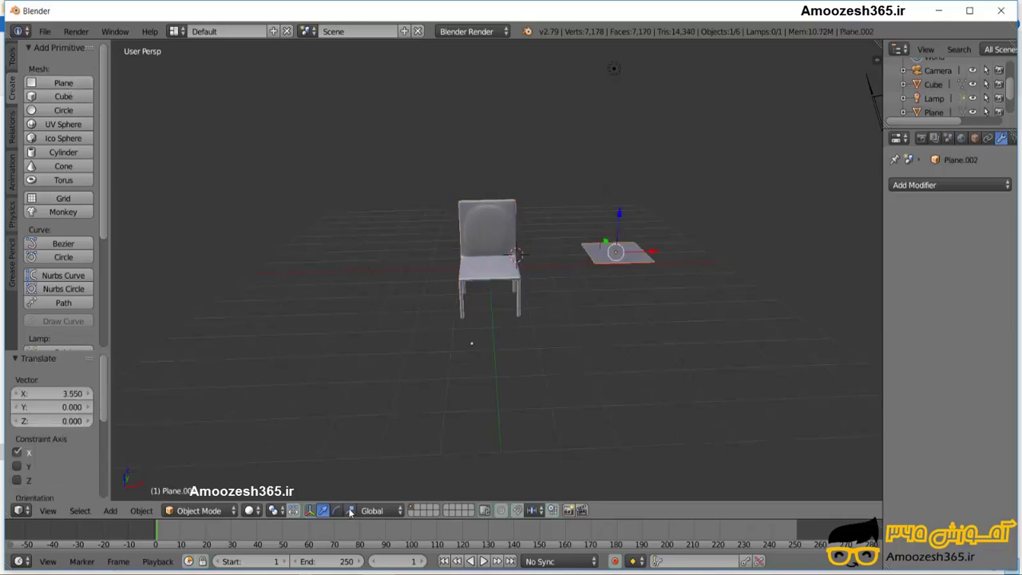
pyautogui.click(350, 511)
pyautogui.moveTo(606, 241); pyautogui.dragTo(578, 214)
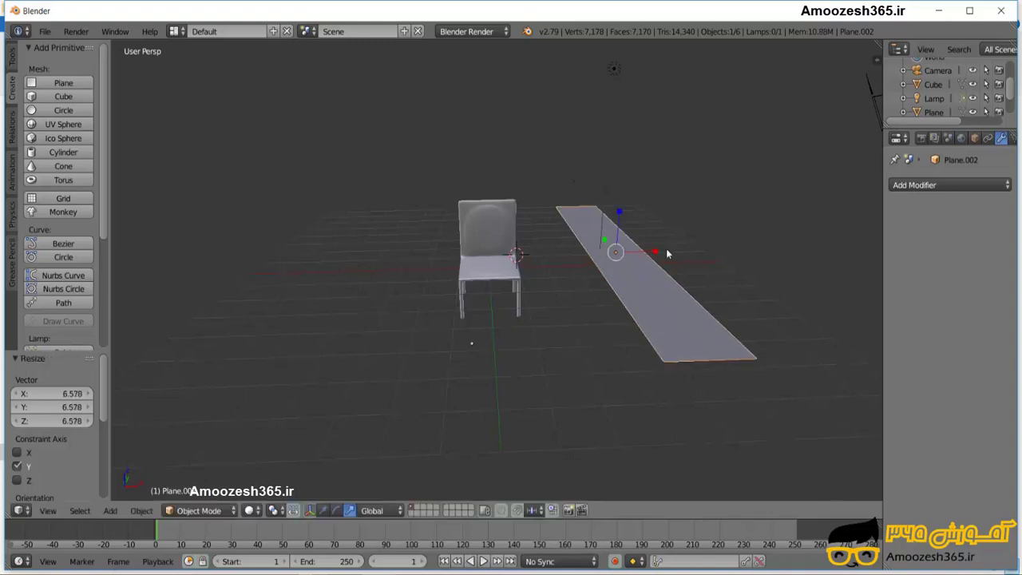
pyautogui.moveTo(655, 252)
pyautogui.mouseDown()
pyautogui.moveTo(783, 254)
pyautogui.moveTo(774, 251)
pyautogui.mouseUp()
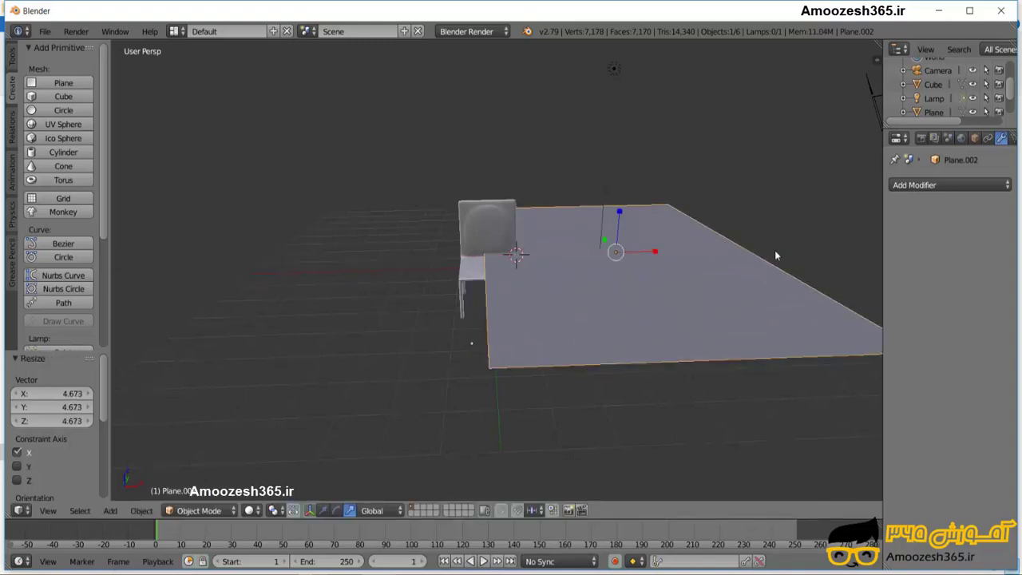
pyautogui.moveTo(620, 227); pyautogui.dragTo(617, 254)
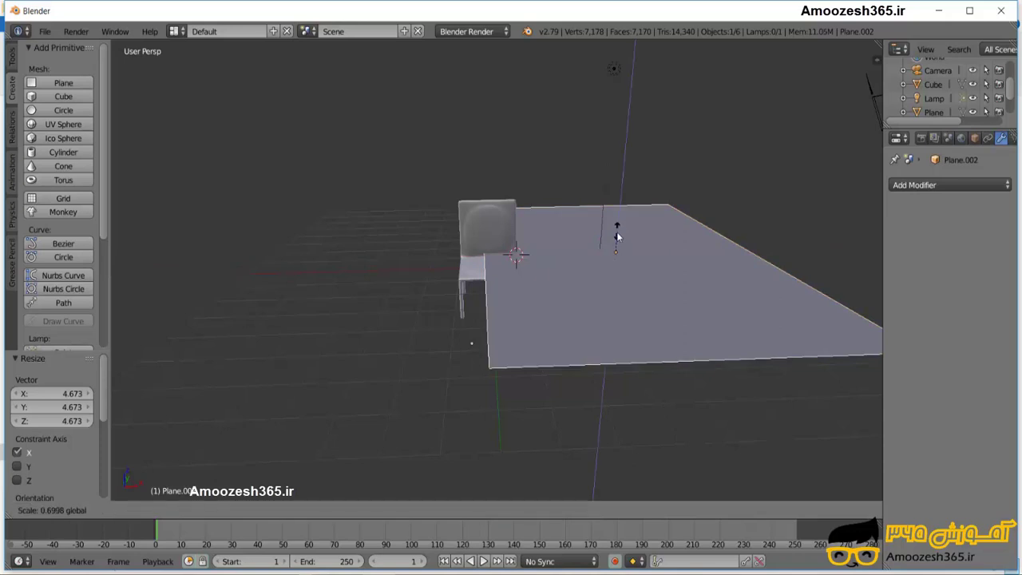
pyautogui.click(323, 510)
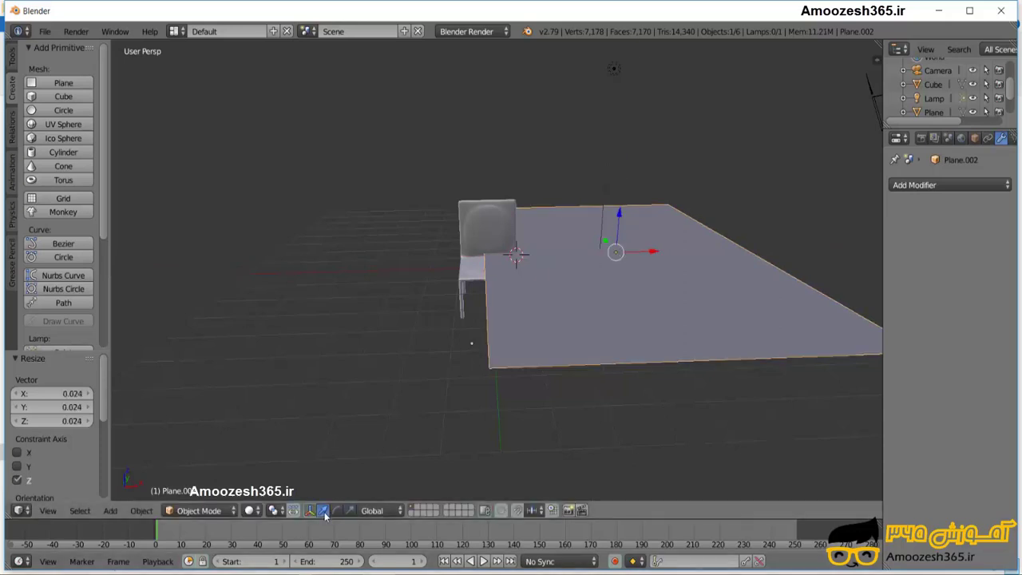
pyautogui.moveTo(619, 227)
pyautogui.mouseDown()
pyautogui.moveTo(605, 316)
pyautogui.moveTo(625, 330)
pyautogui.mouseUp()
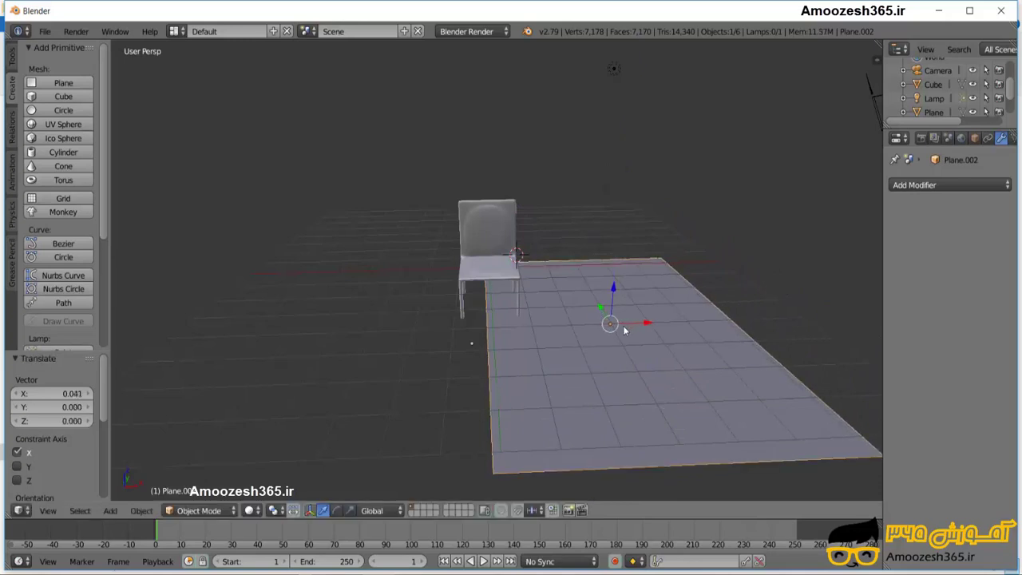
# Enlarge the plane's mesh into a big floor and reposition it under the chair
pyautogui.click(350, 510)
pyautogui.moveTo(608, 324); pyautogui.dragTo(595, 328)
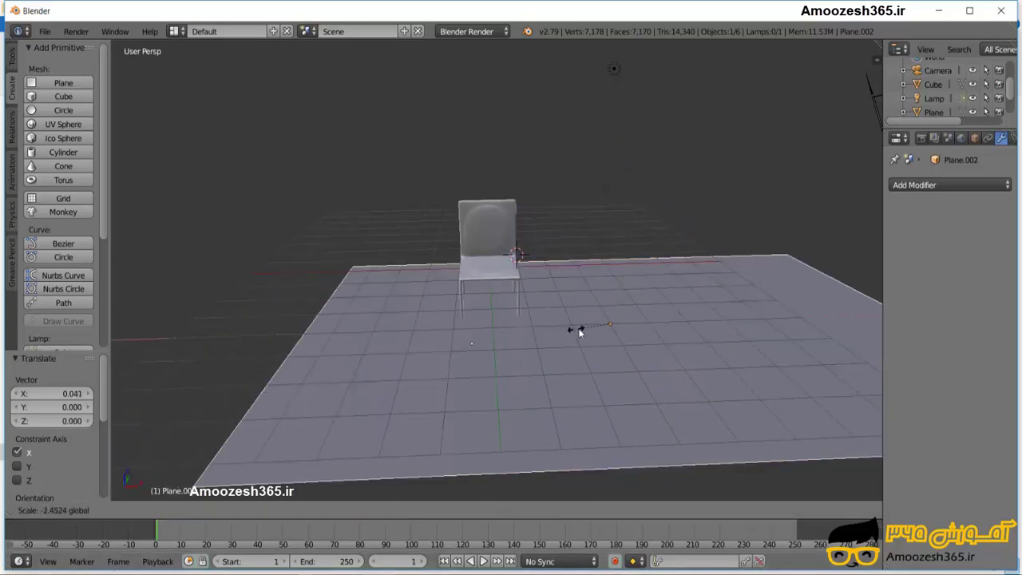
pyautogui.press('Tab')
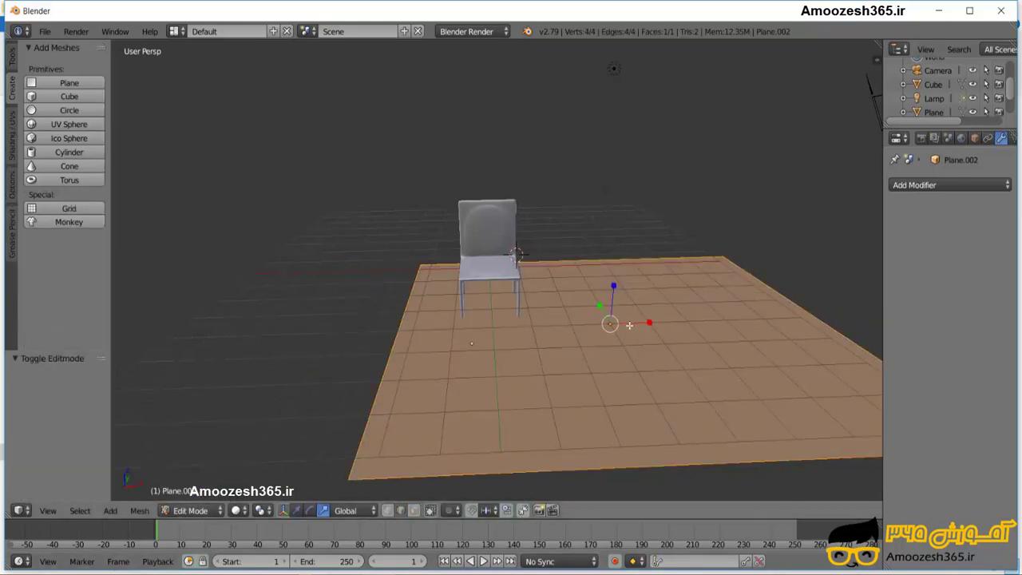
pyautogui.moveTo(616, 301); pyautogui.dragTo(635, 319)
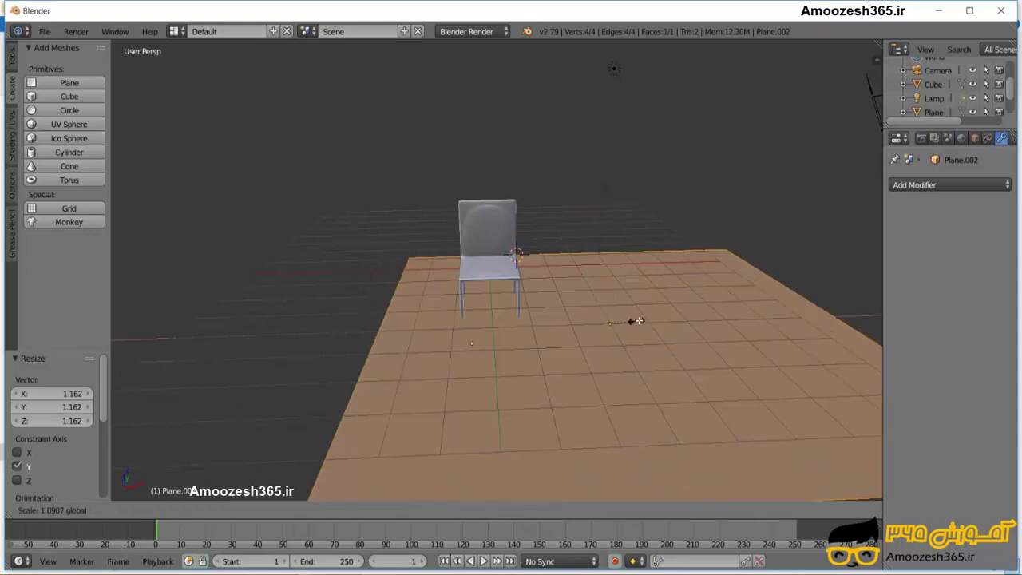
pyautogui.scroll(-3, 583, 342)
pyautogui.moveTo(498, 291); pyautogui.dragTo(493, 236)
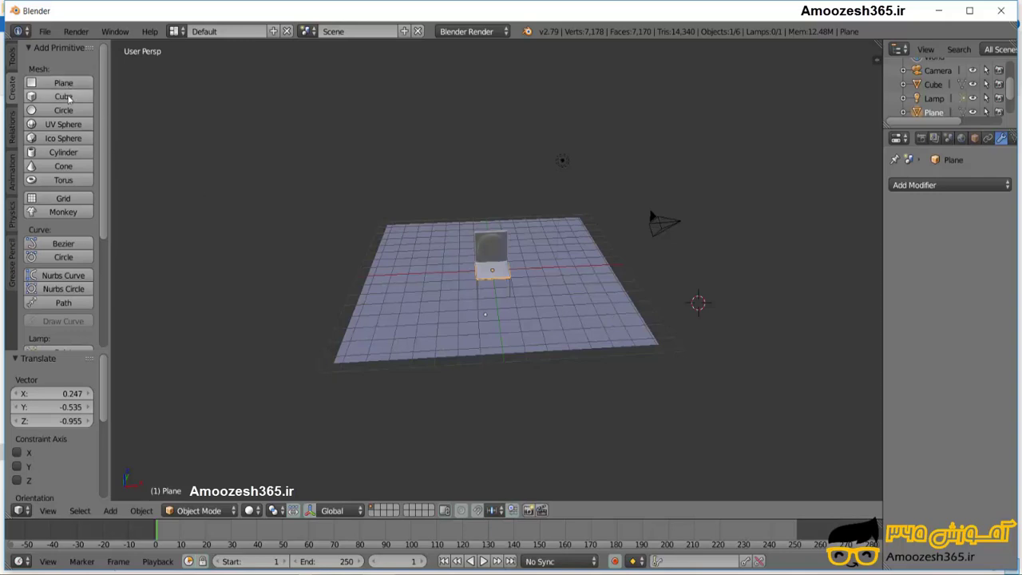
# Add a second plane and stretch it along Y and X into a large wall panel
pyautogui.click(67, 83)
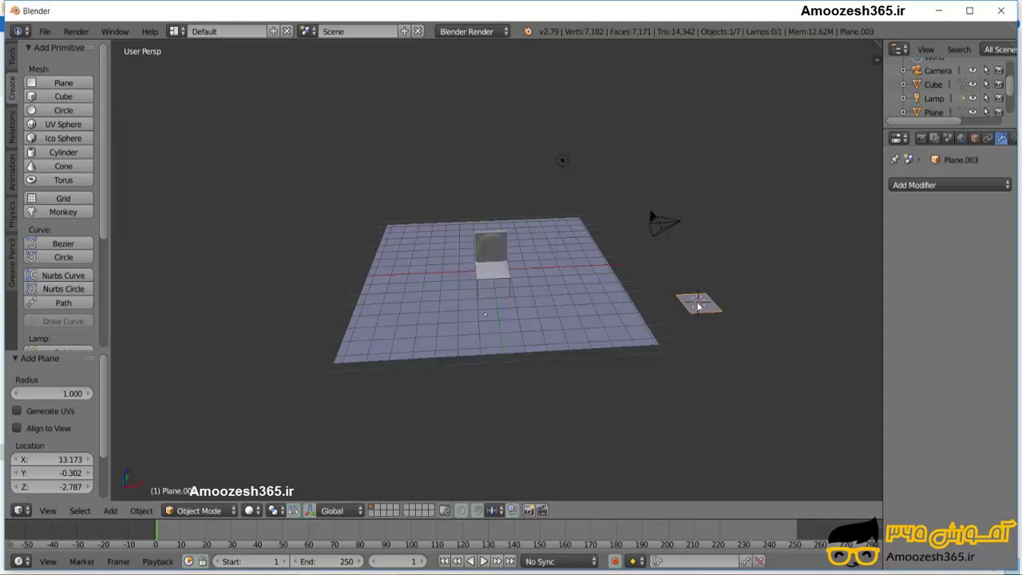
pyautogui.press('s')
pyautogui.press('y')
pyautogui.click(655, 206)
pyautogui.press('s')
pyautogui.press('y')
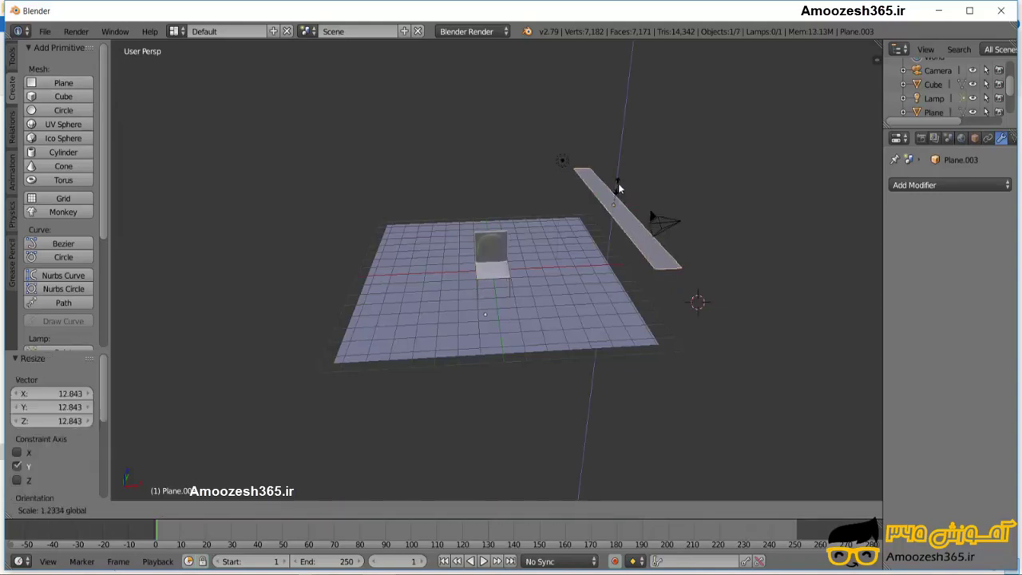
pyautogui.click(634, 203)
pyautogui.press('s')
pyautogui.press('x')
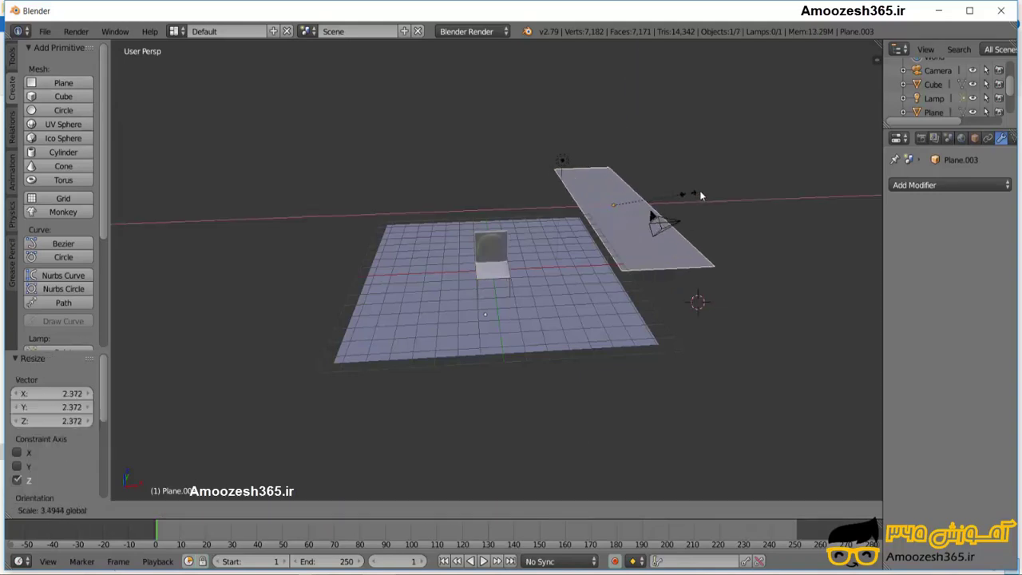
pyautogui.click(781, 182)
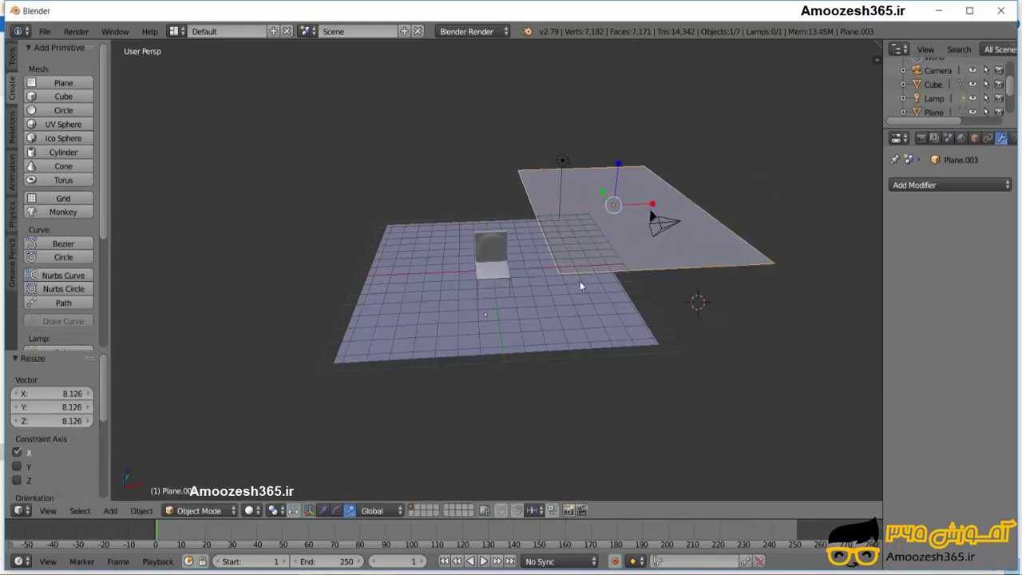
# Rotate the wall plane upright, setting the rotation angle to exactly 90°
pyautogui.click(336, 511)
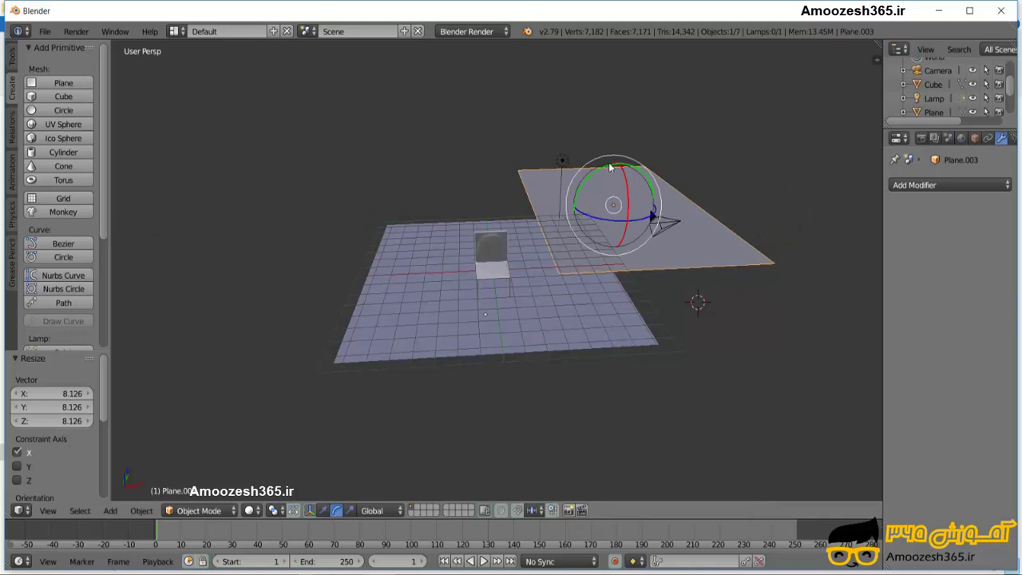
pyautogui.moveTo(610, 167); pyautogui.dragTo(556, 183)
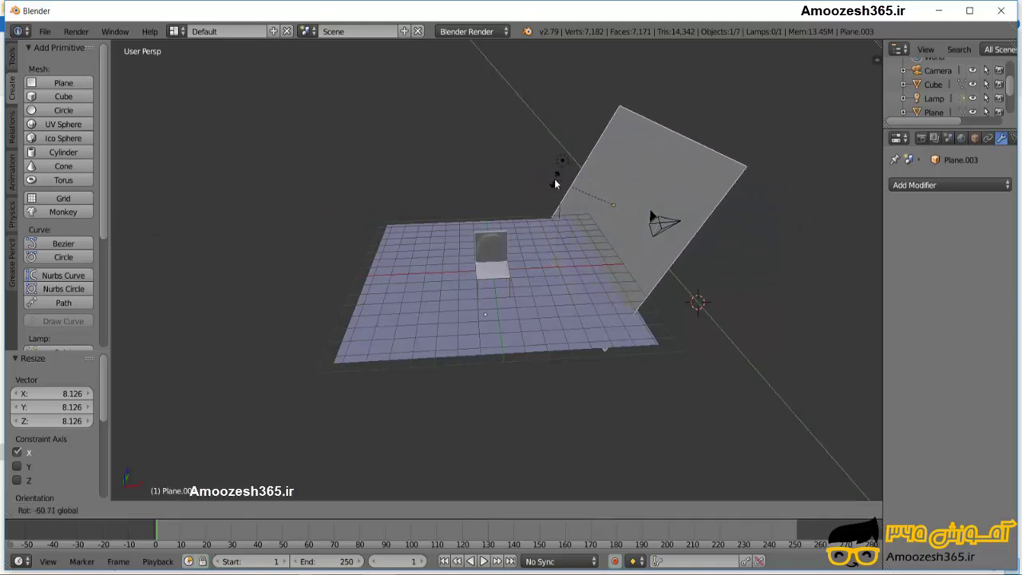
pyautogui.moveTo(554, 178); pyautogui.dragTo(566, 216)
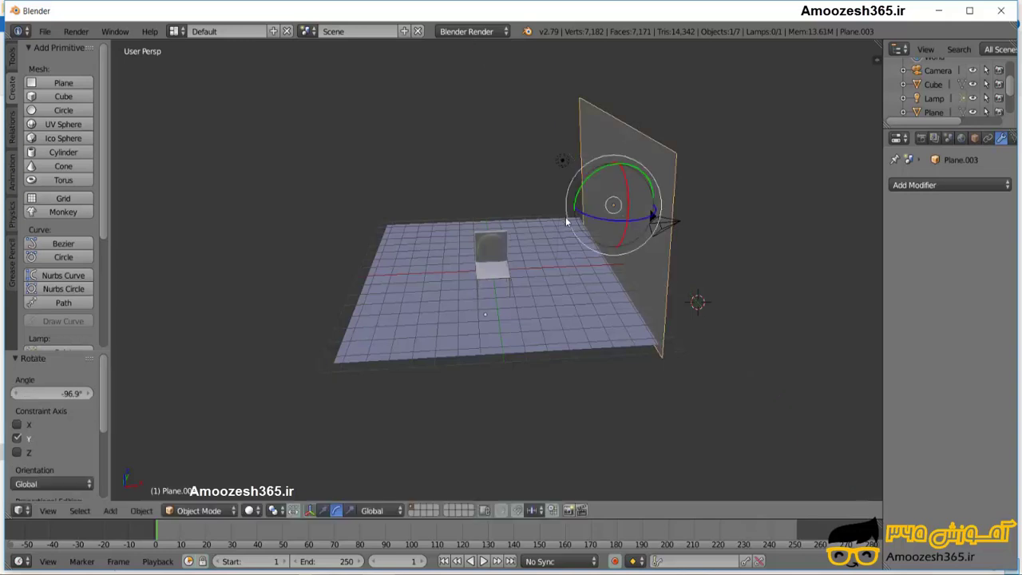
pyautogui.click(58, 394)
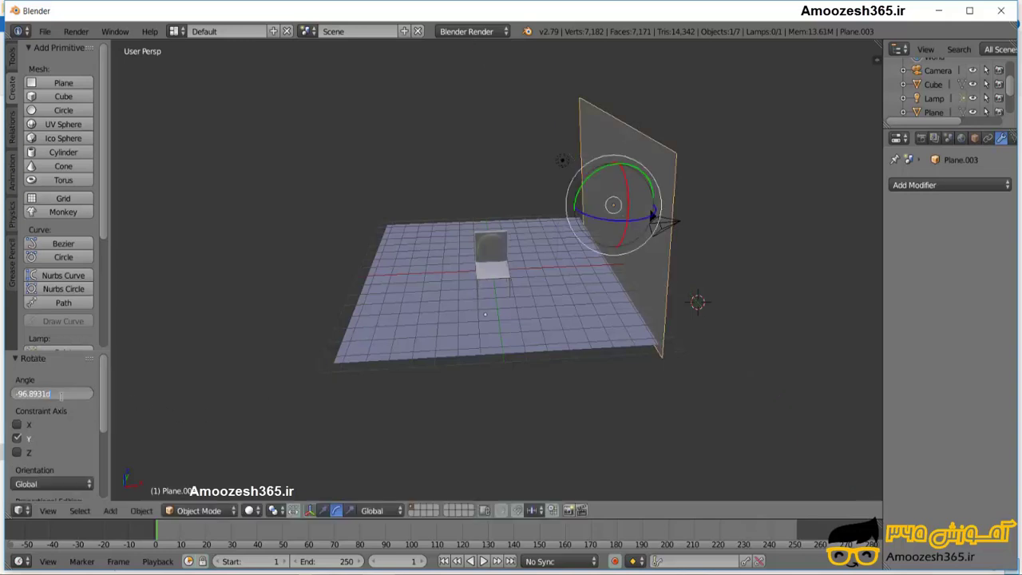
pyautogui.press('Home')
pyautogui.write('90')
pyautogui.press('Return')
pyautogui.press('Tab')
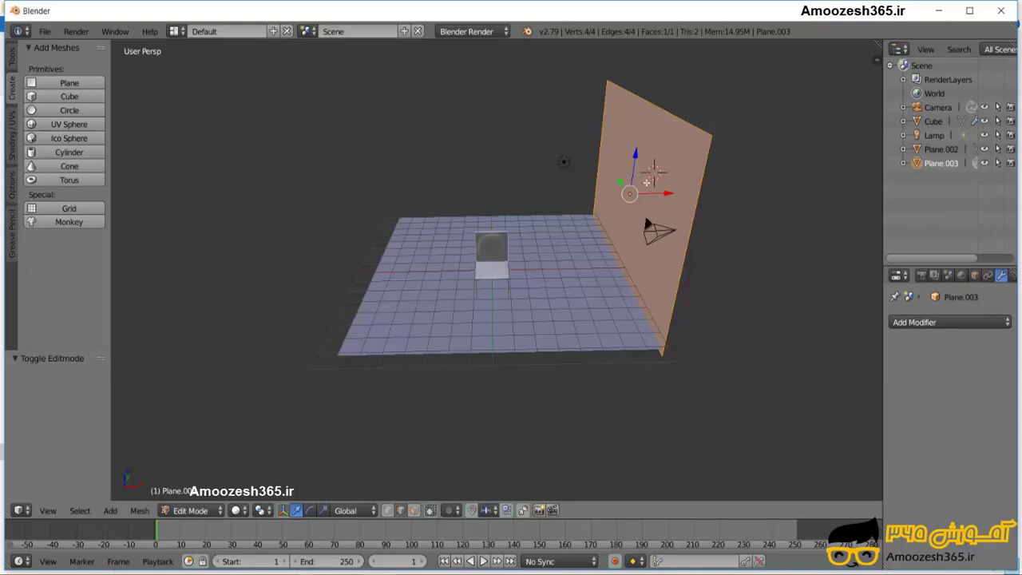
# Extrude the upright wall face to give it thickness, then return to Object Mode
pyautogui.press('e')
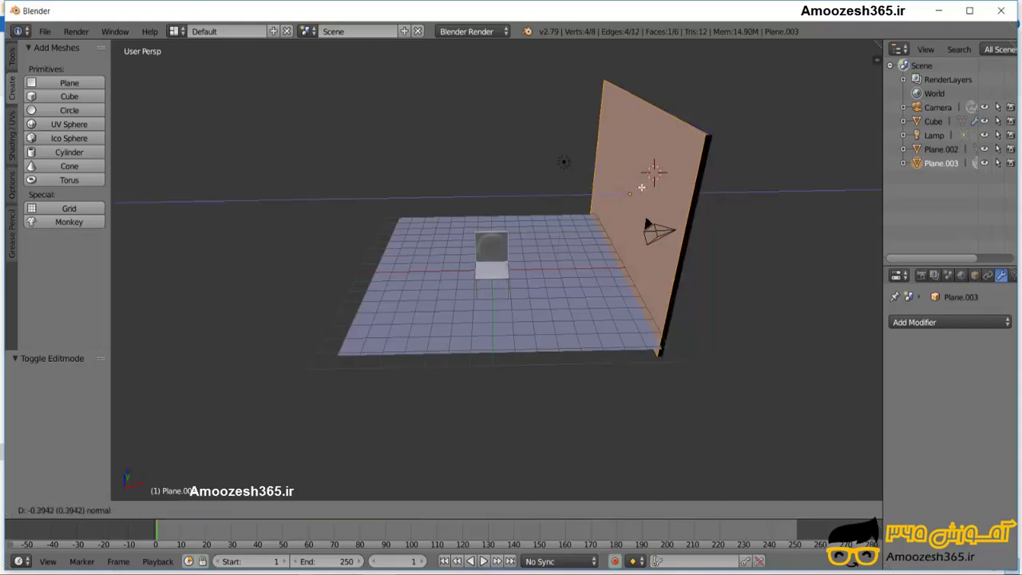
pyautogui.click(633, 190)
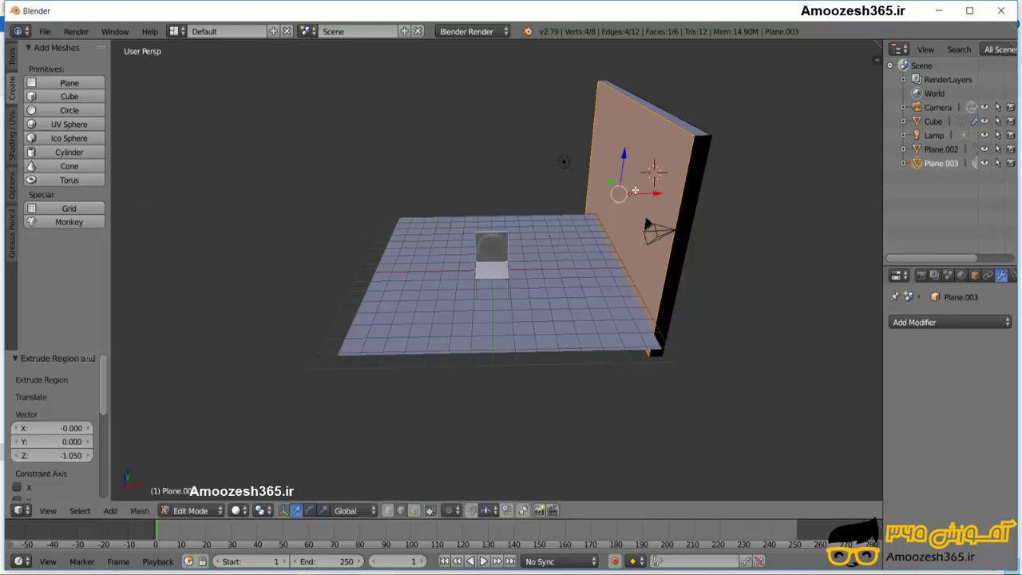
pyautogui.press('Tab')
pyautogui.moveTo(360, 279)
pyautogui.mouseDown(button='middle')
pyautogui.moveTo(353, 300)
pyautogui.moveTo(391, 281)
pyautogui.moveTo(378, 281)
pyautogui.mouseUp(button='middle')
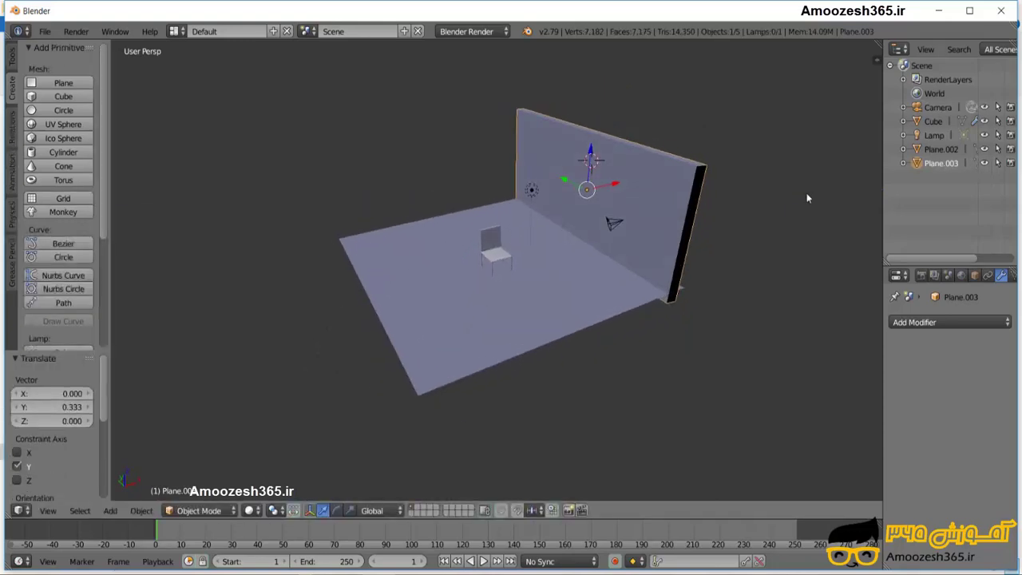
pyautogui.moveTo(654, 208)
pyautogui.mouseDown(button='middle')
pyautogui.moveTo(623, 211)
pyautogui.moveTo(656, 212)
pyautogui.mouseUp(button='middle')
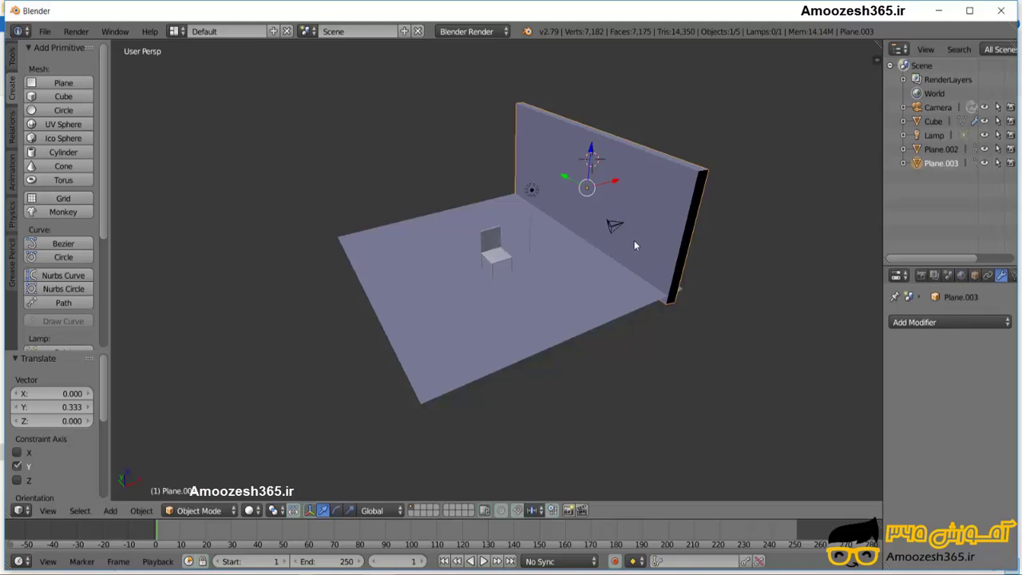
pyautogui.click(648, 239)
# Cut a horizontal edge loop across the wall near its bottom
pyautogui.click(589, 209)
pyautogui.moveTo(665, 202)
pyautogui.mouseDown(button='middle')
pyautogui.moveTo(546, 266)
pyautogui.moveTo(705, 296)
pyautogui.moveTo(376, 312)
pyautogui.mouseUp(button='middle')
pyautogui.click(423, 313)
pyautogui.press('Tab')
pyautogui.hotkey('ctrl', 'r')
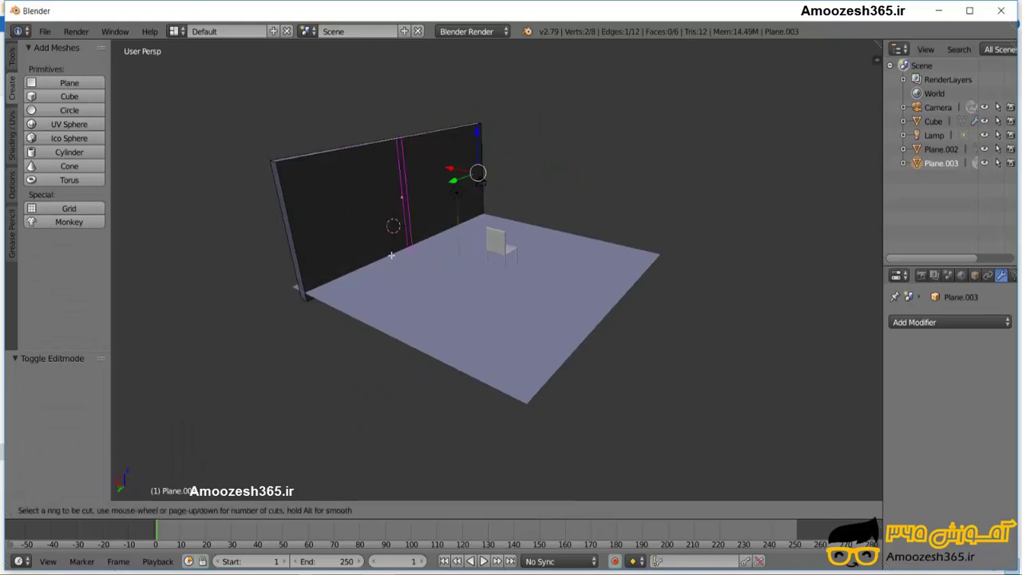
pyautogui.click(313, 258)
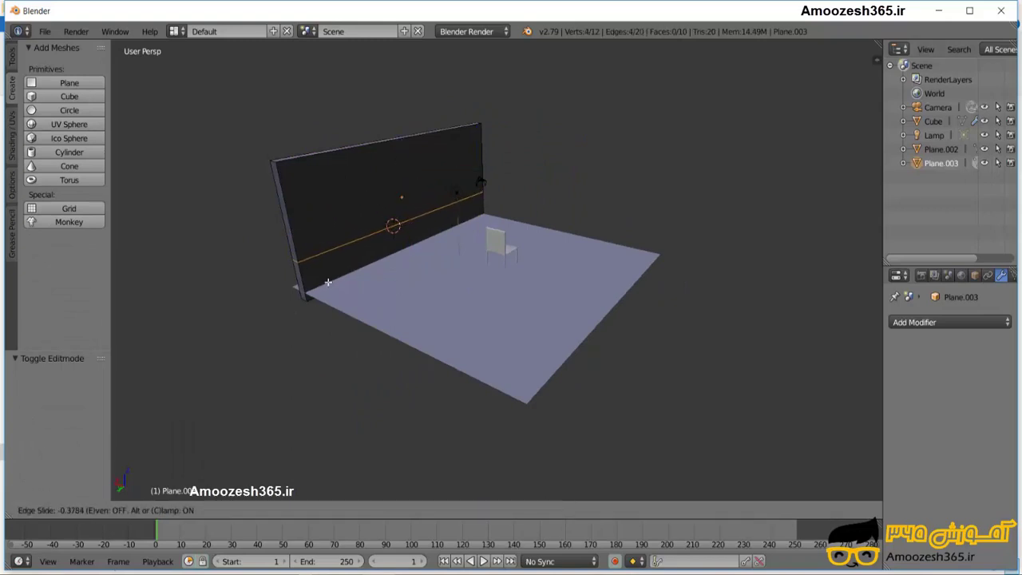
pyautogui.click(327, 282)
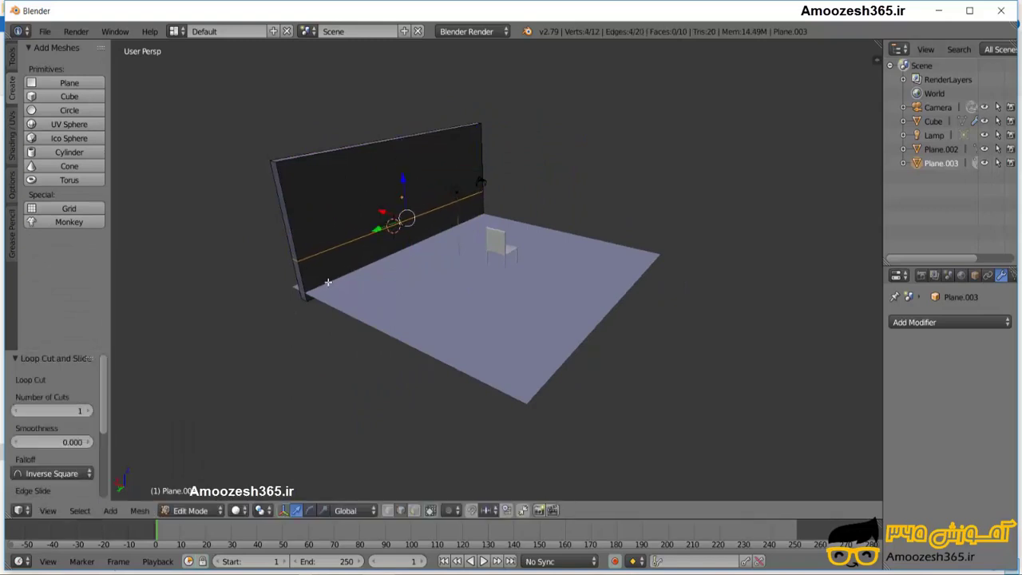
# Extrude the wall's lower strip face (Z -0.513) and shift it -0.113 along X
pyautogui.rightClick(359, 250)
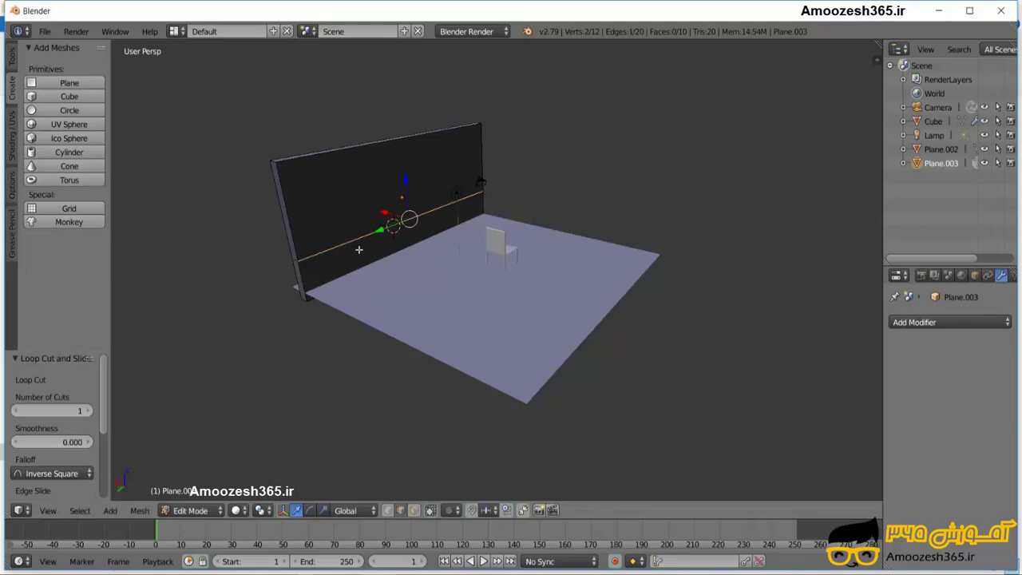
pyautogui.click(413, 511)
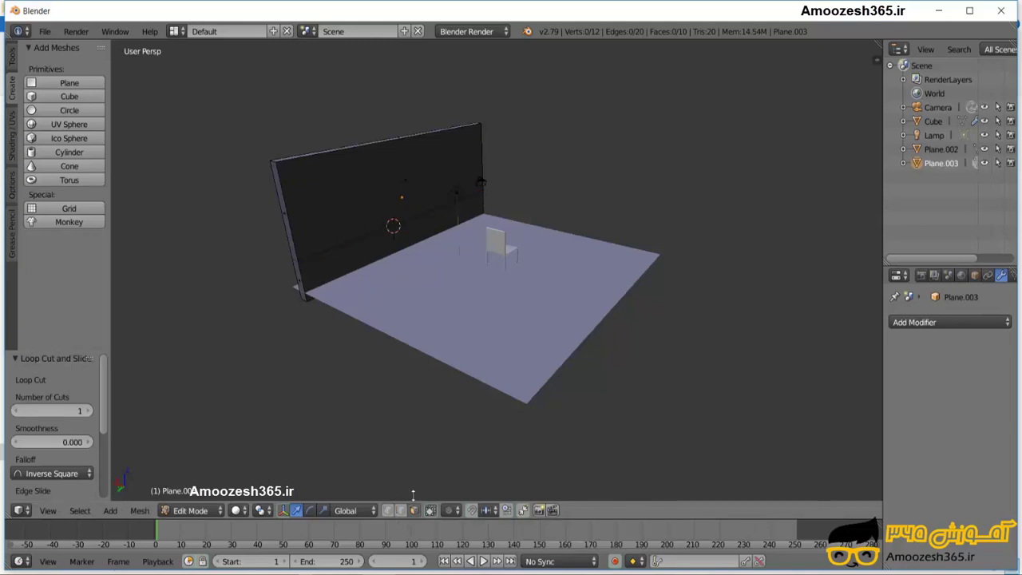
pyautogui.rightClick(357, 252)
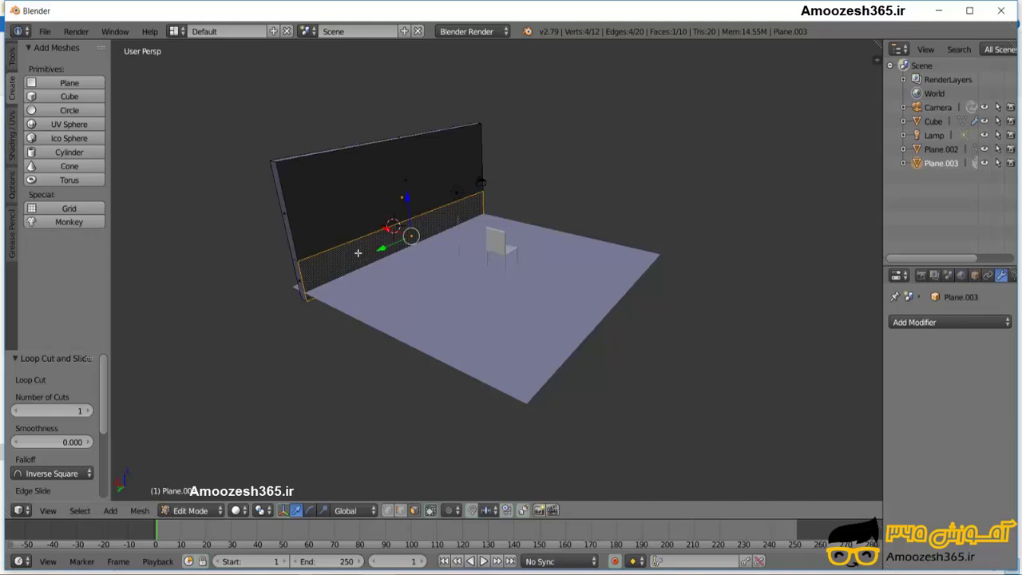
pyautogui.press('e')
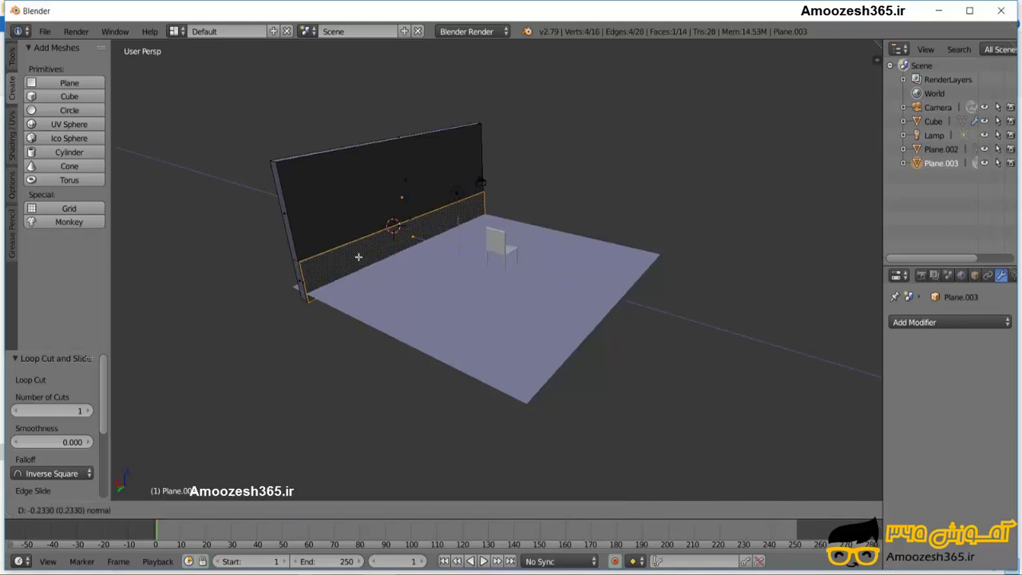
pyautogui.click(361, 260)
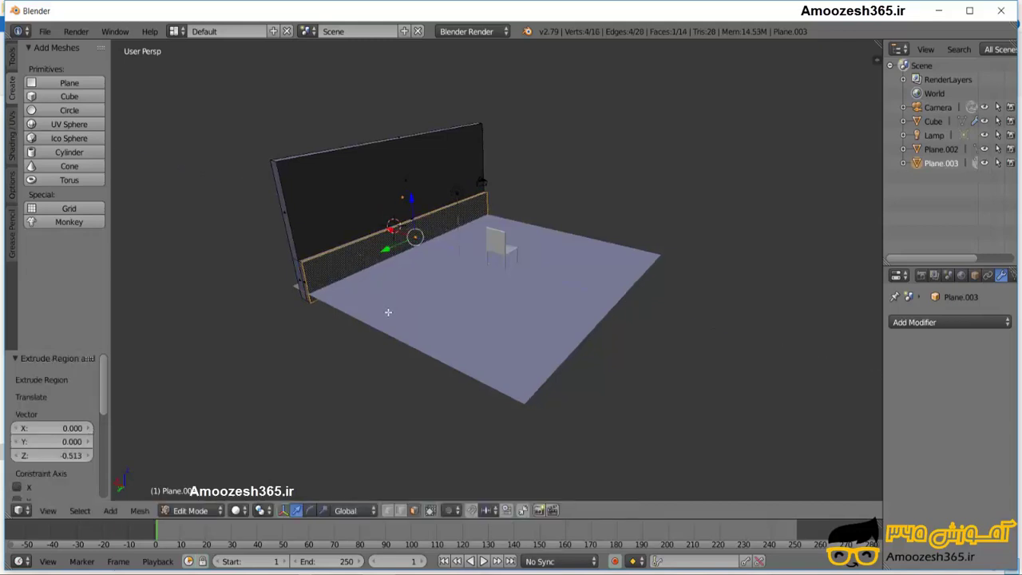
pyautogui.moveTo(388, 312); pyautogui.dragTo(443, 318, button='middle')
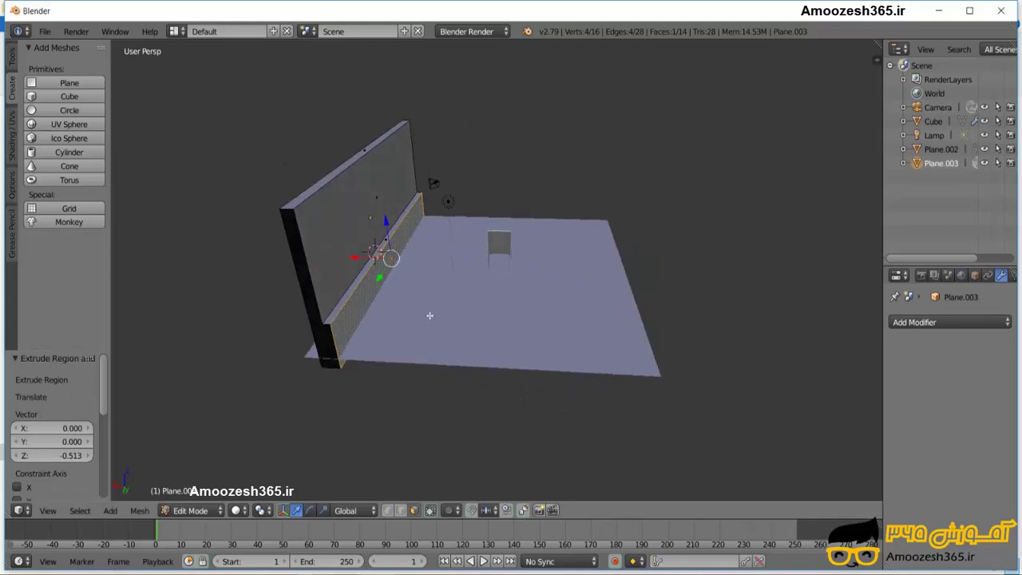
pyautogui.moveTo(378, 262); pyautogui.dragTo(457, 287)
pyautogui.moveTo(458, 288)
pyautogui.mouseDown(button='middle')
pyautogui.moveTo(423, 296)
pyautogui.moveTo(529, 269)
pyautogui.moveTo(542, 225)
pyautogui.mouseUp(button='middle')
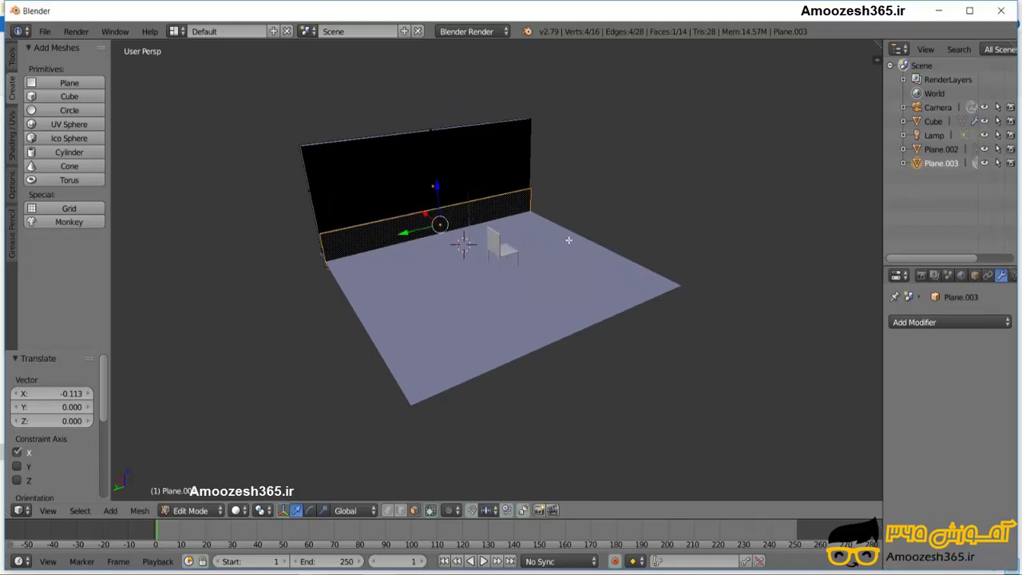
# Select the upper wall face and lower strip and duplicate them beside the original
pyautogui.rightClick(490, 163)
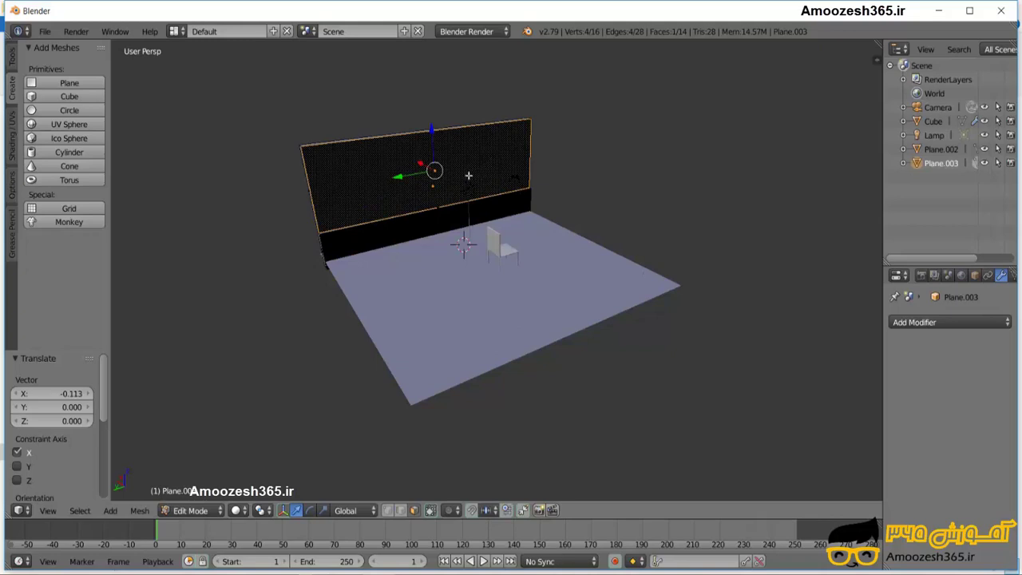
pyautogui.keyDown('shift'); pyautogui.rightClick(441, 217); pyautogui.keyUp('shift')
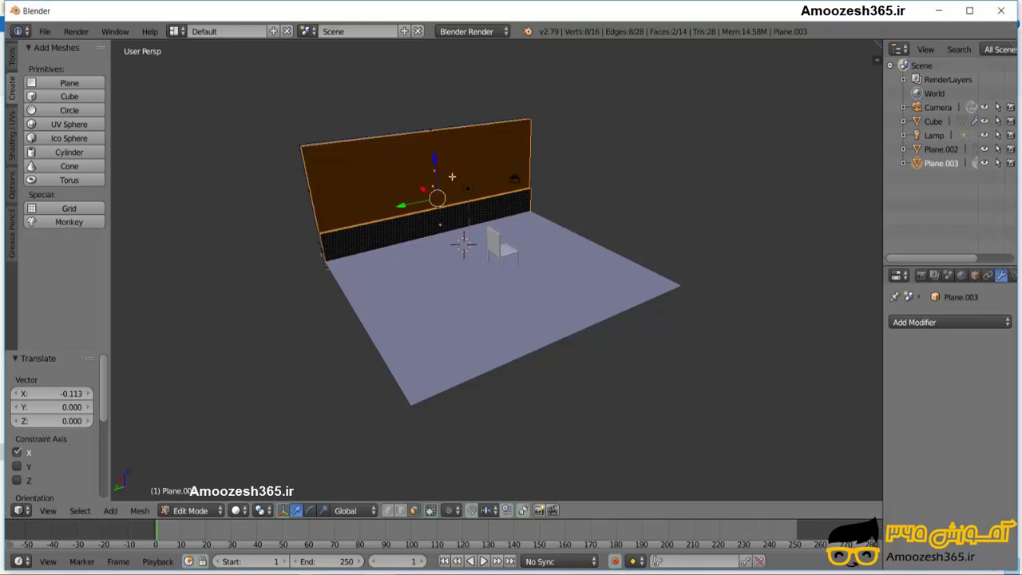
pyautogui.click(11, 56)
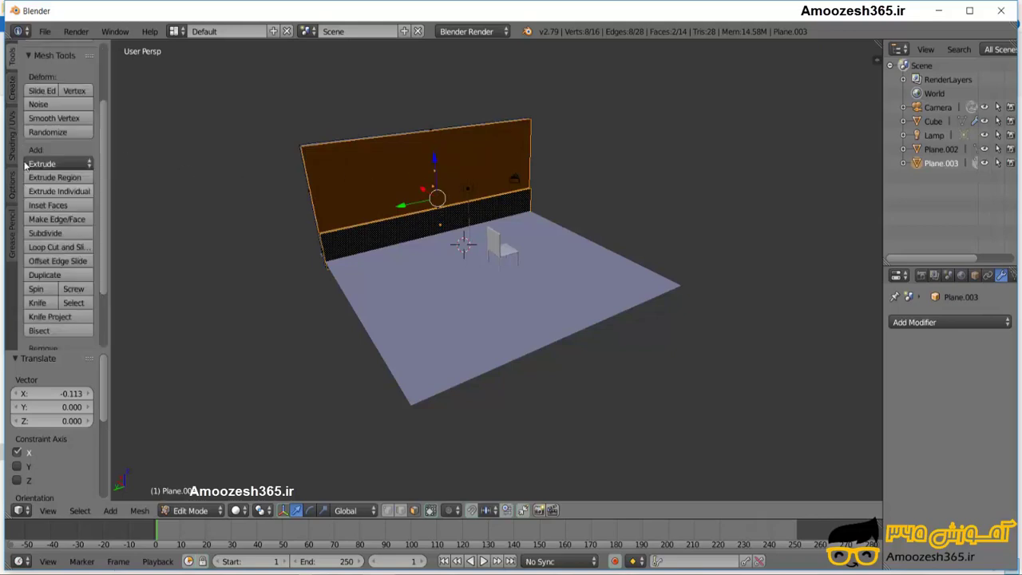
pyautogui.click(56, 276)
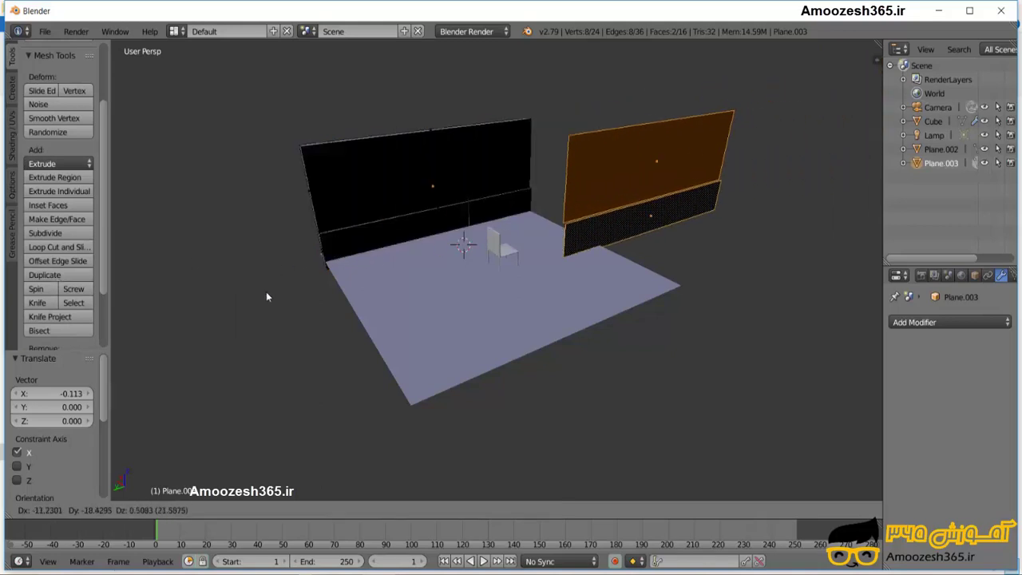
pyautogui.click(269, 238)
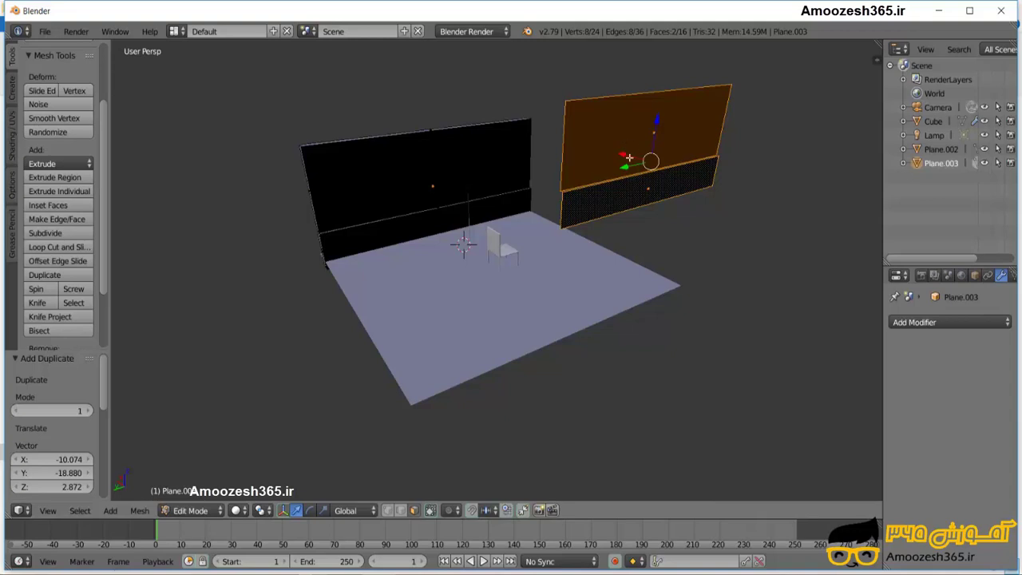
# Rotate the duplicated wall, trying a 90° angle before resetting the rotation to 0
pyautogui.click(309, 511)
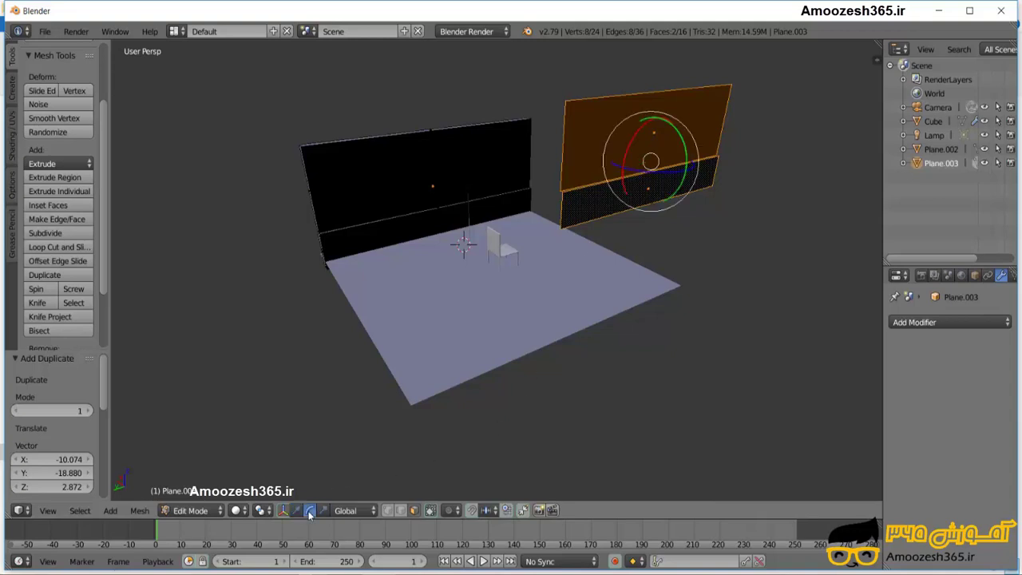
pyautogui.moveTo(694, 170)
pyautogui.mouseDown()
pyautogui.moveTo(666, 192)
pyautogui.moveTo(657, 226)
pyautogui.mouseUp()
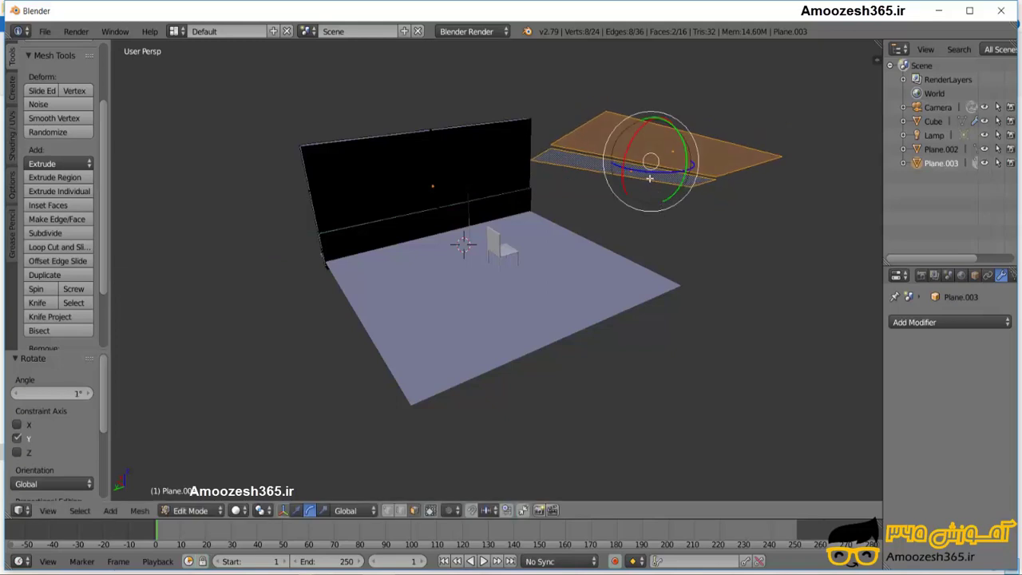
pyautogui.click(39, 392)
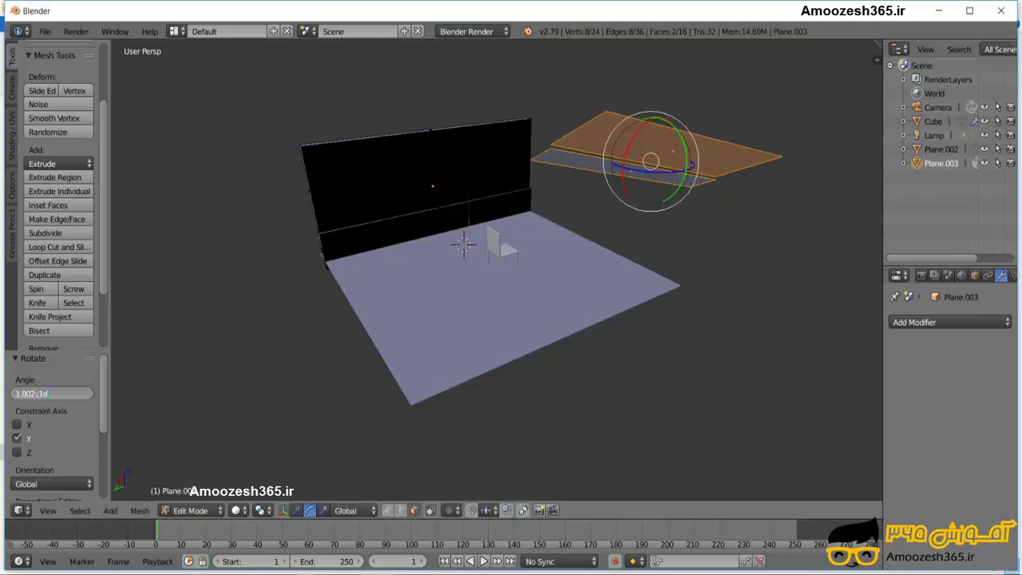
pyautogui.press('Home')
pyautogui.write('90')
pyautogui.press('Return')
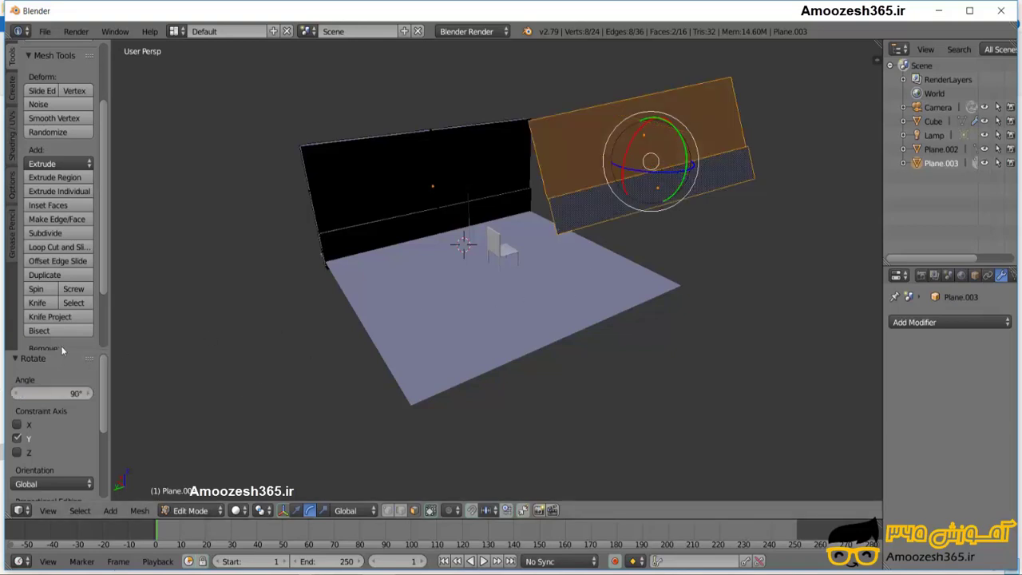
pyautogui.click(71, 394)
pyautogui.press('BackSpace')
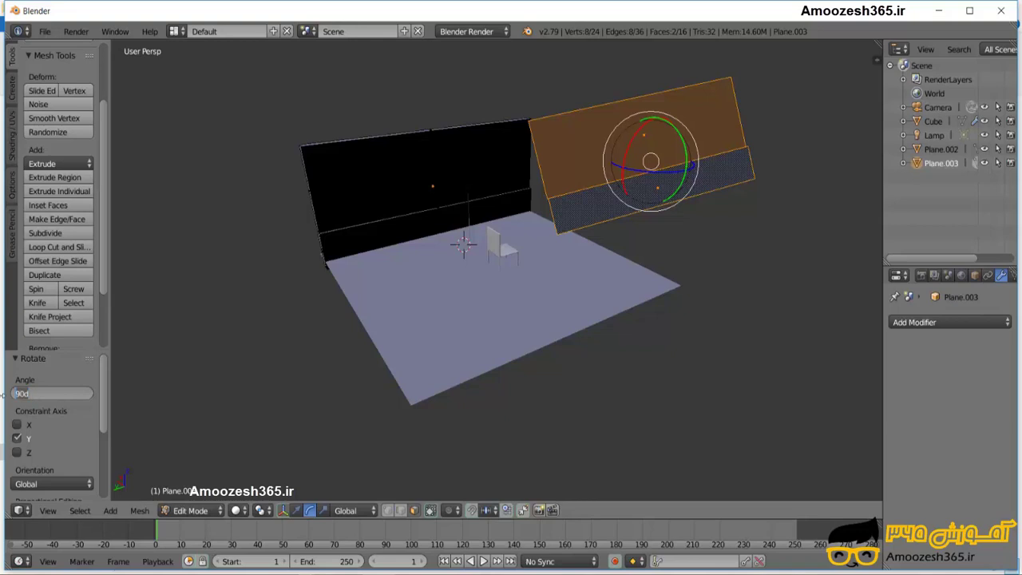
pyautogui.hotkey('ctrl', 'z')
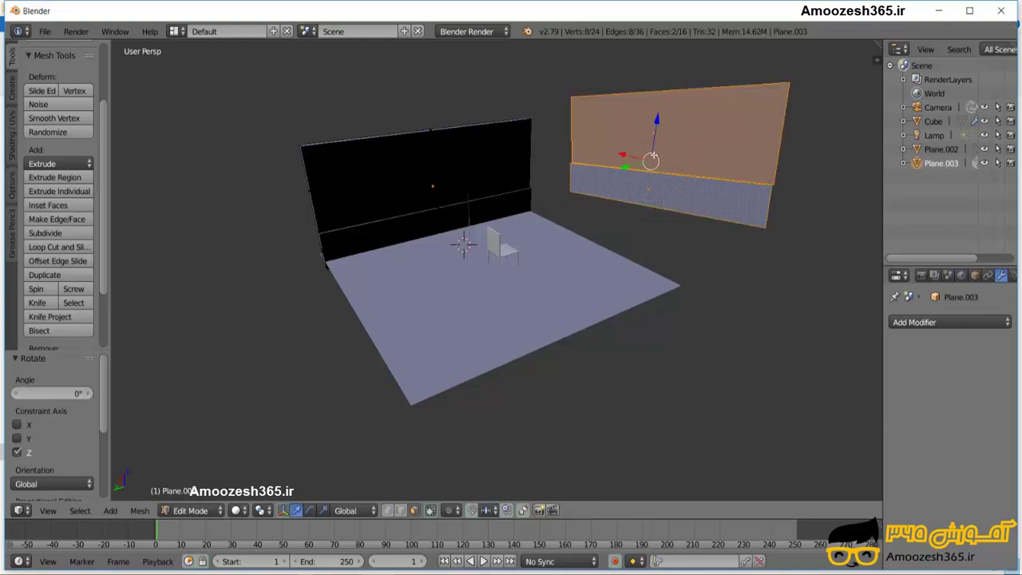
# Slide the copied wall along Y and set its vertical Z offset to 0
pyautogui.moveTo(639, 164); pyautogui.dragTo(592, 194)
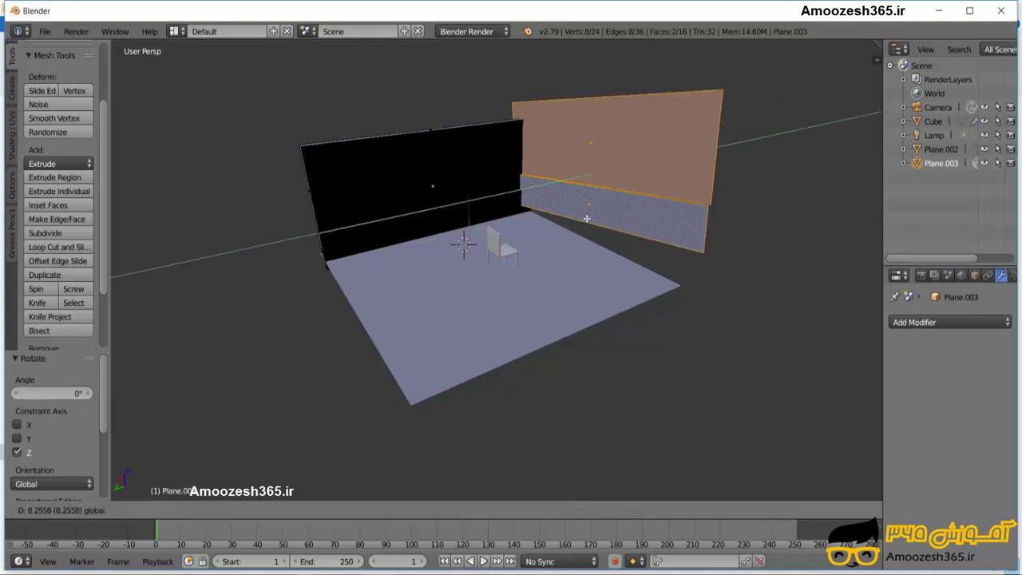
pyautogui.moveTo(596, 148)
pyautogui.mouseDown()
pyautogui.moveTo(585, 184)
pyautogui.moveTo(591, 177)
pyautogui.mouseUp()
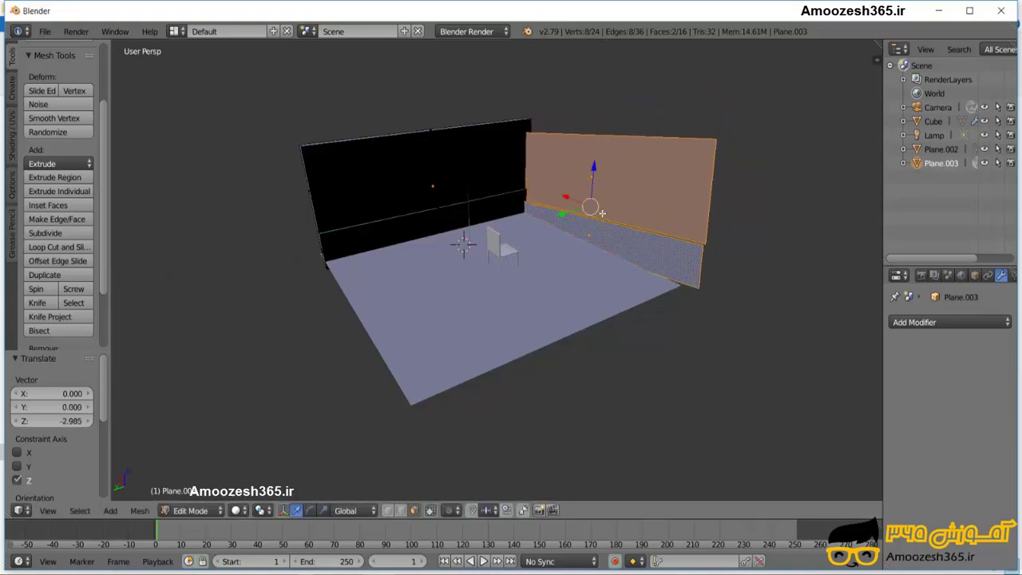
pyautogui.click(68, 421)
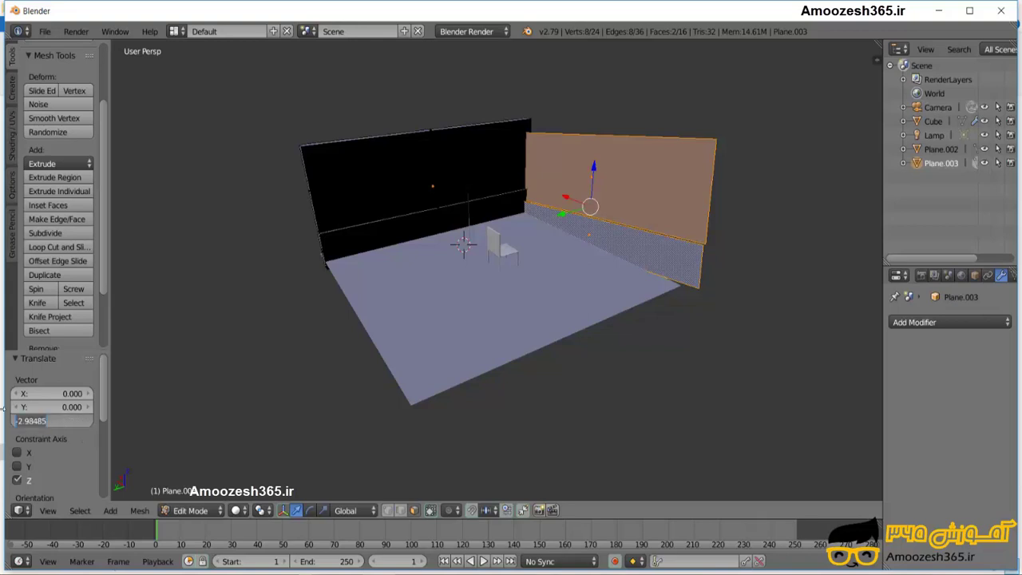
pyautogui.write('0')
pyautogui.press('Return')
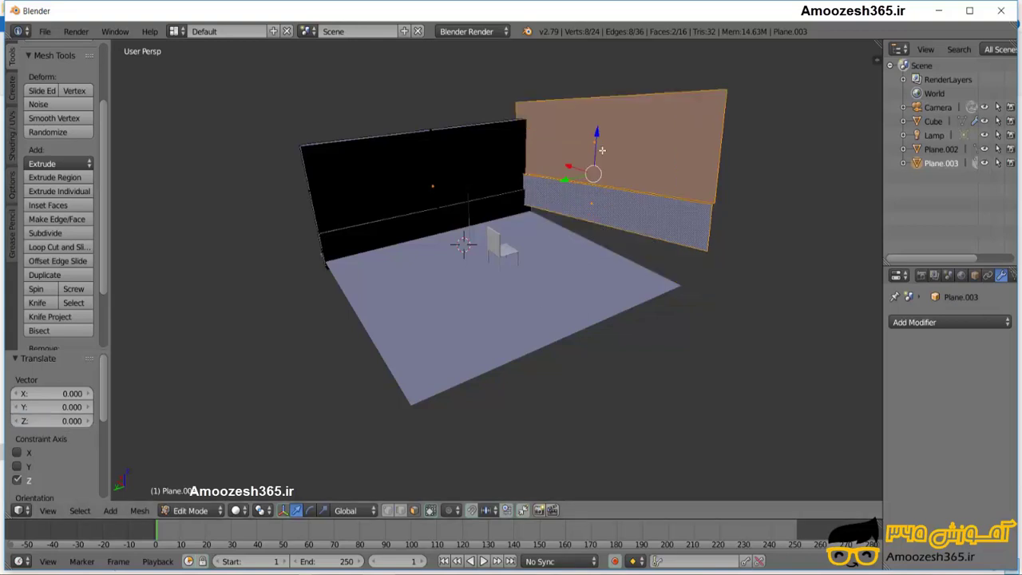
pyautogui.moveTo(606, 168); pyautogui.dragTo(560, 165, button='middle')
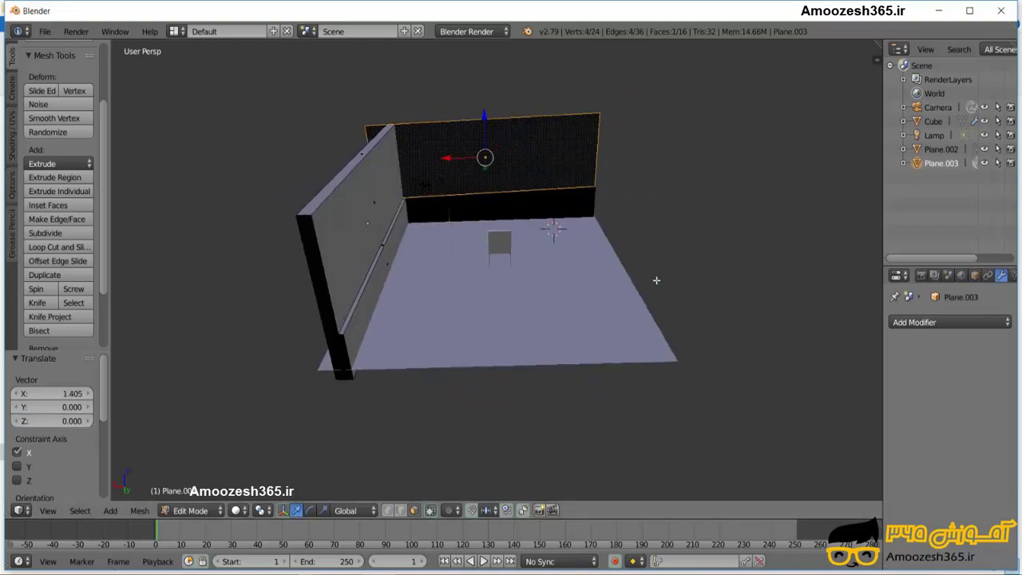
# Duplicate the wall, turn it 90°, and move it along X into place at the floor's edge
pyautogui.click(547, 153)
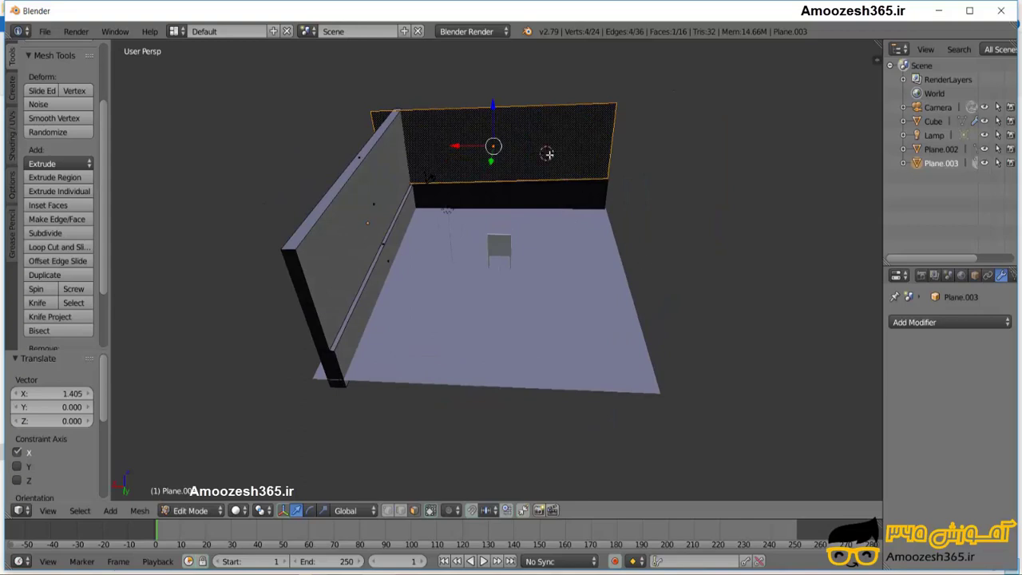
pyautogui.click(45, 275)
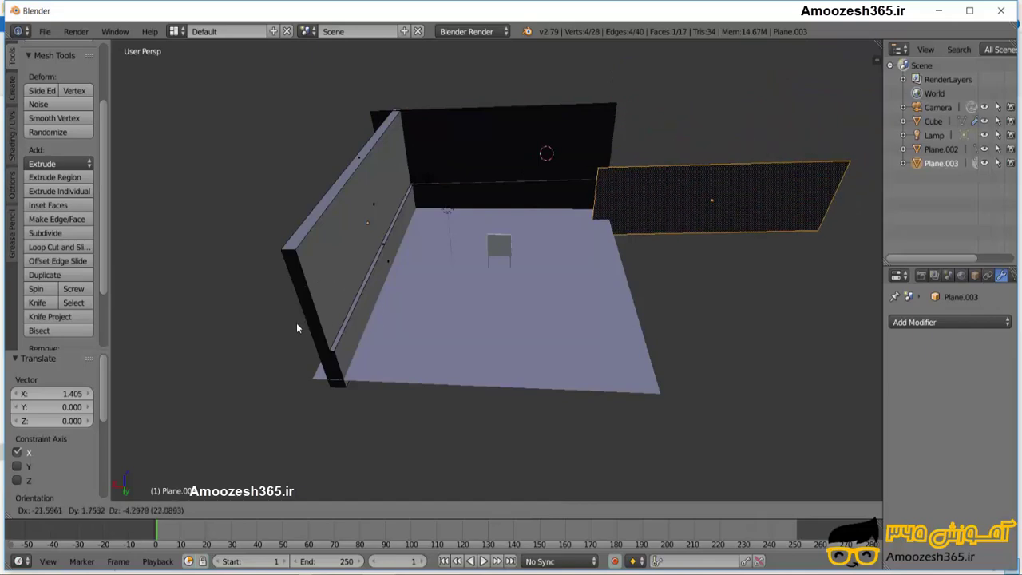
pyautogui.click(321, 314)
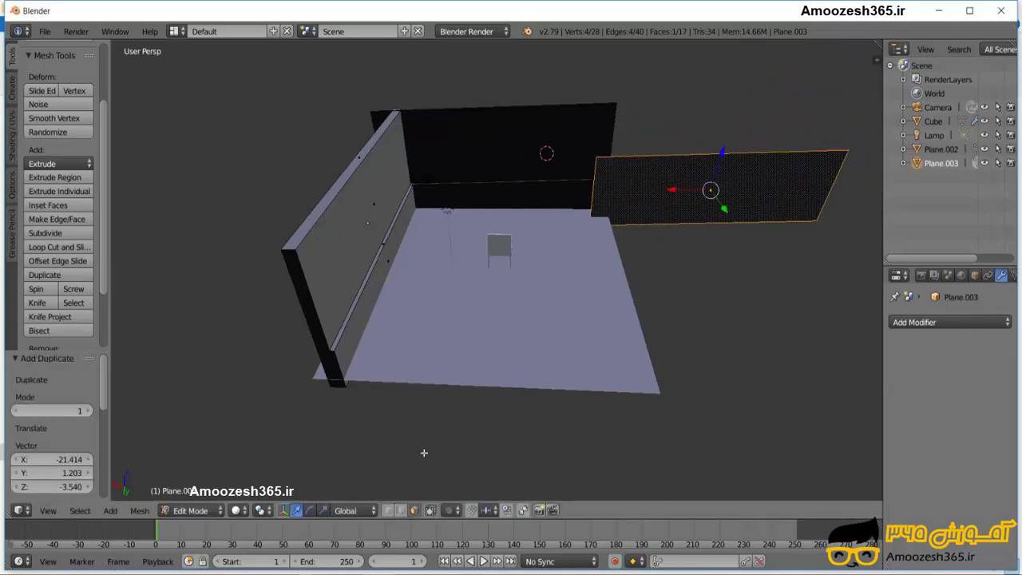
pyautogui.click(310, 510)
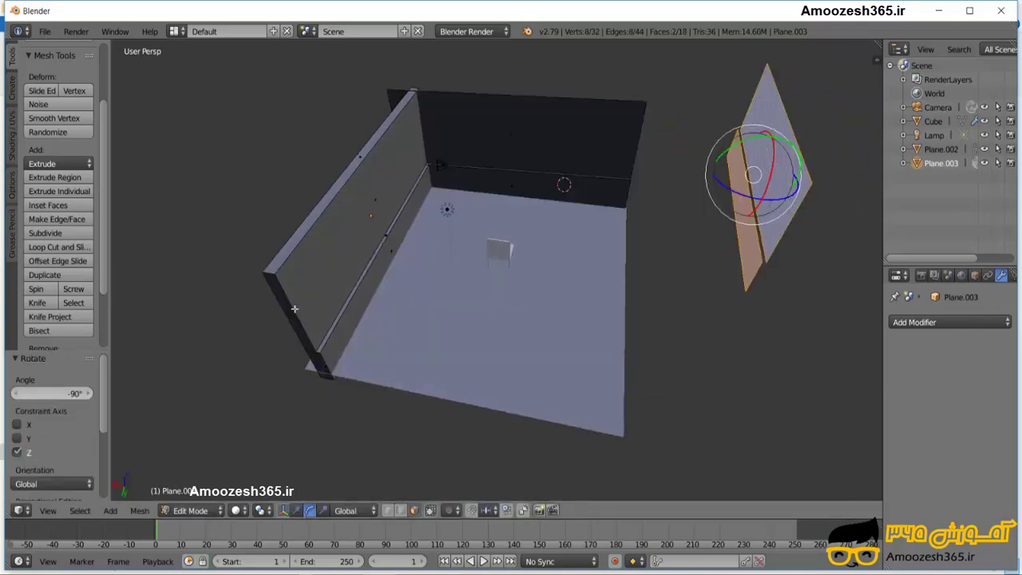
pyautogui.click(295, 513)
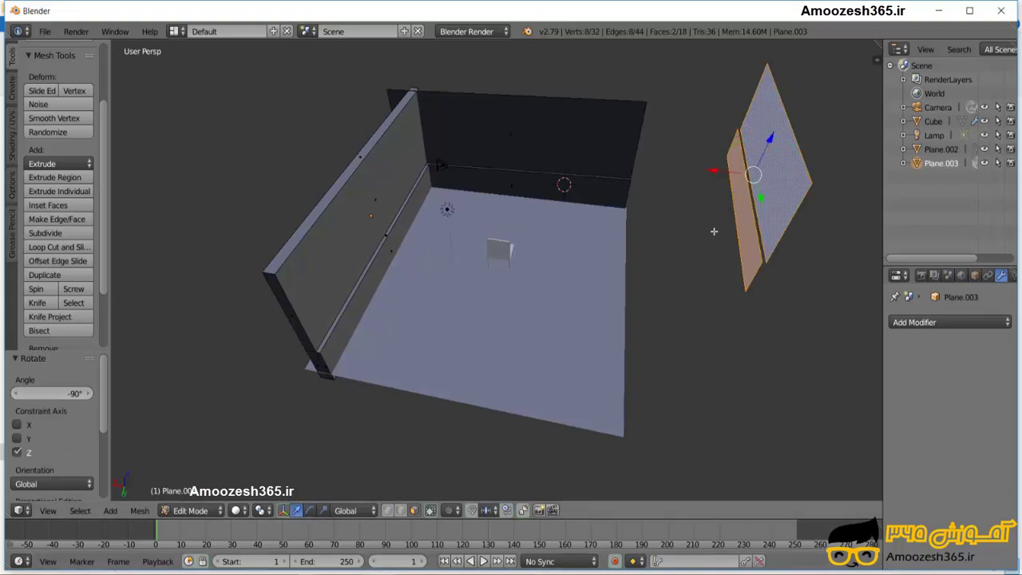
pyautogui.moveTo(736, 178)
pyautogui.mouseDown()
pyautogui.moveTo(626, 194)
pyautogui.moveTo(639, 197)
pyautogui.mouseUp()
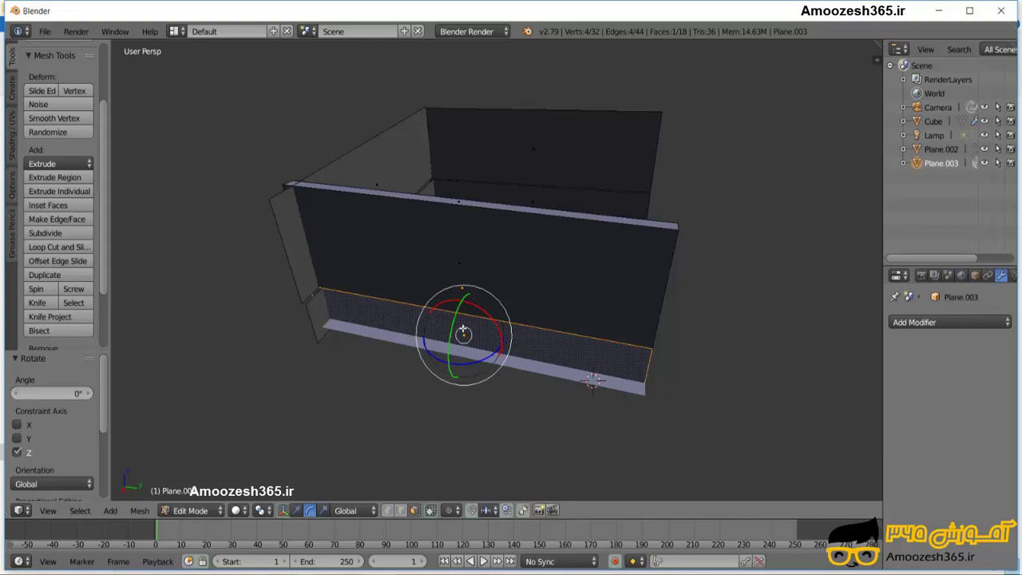
# Select the left wall's small side face and place the 3D cursor lower on that wall
pyautogui.click(292, 238)
pyautogui.rightClick(292, 238)
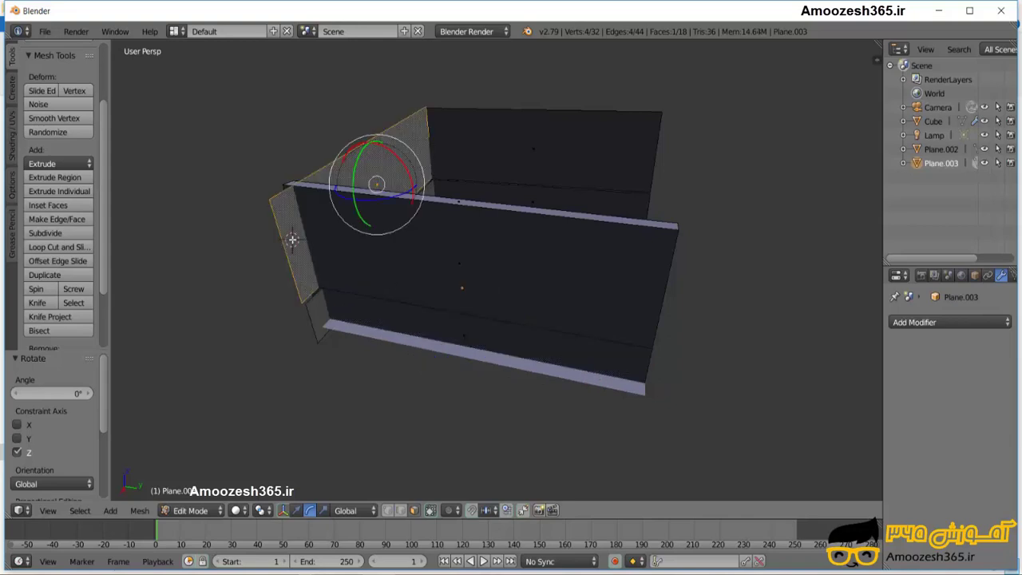
pyautogui.moveTo(525, 312); pyautogui.dragTo(480, 320, button='middle')
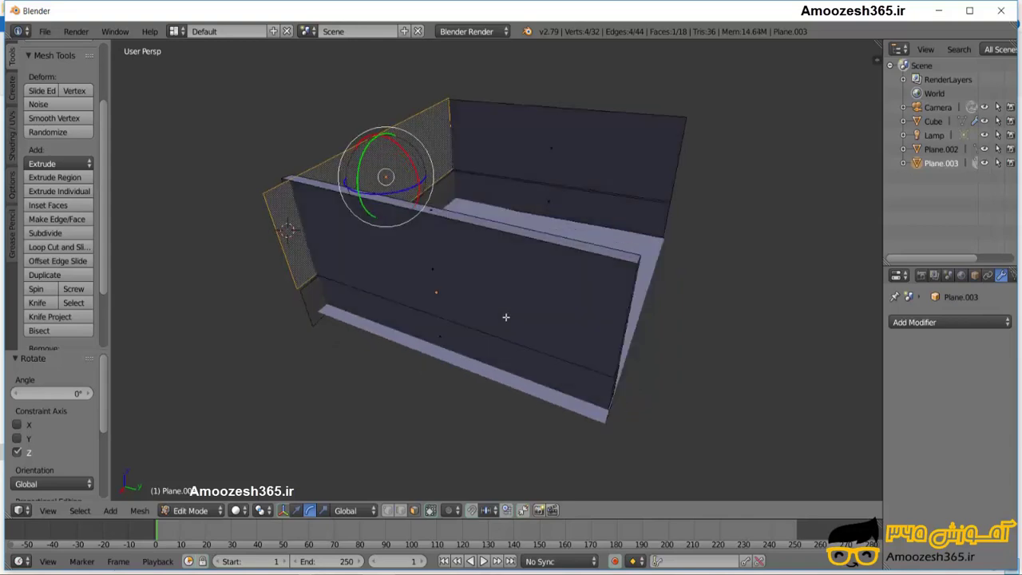
pyautogui.click(308, 199)
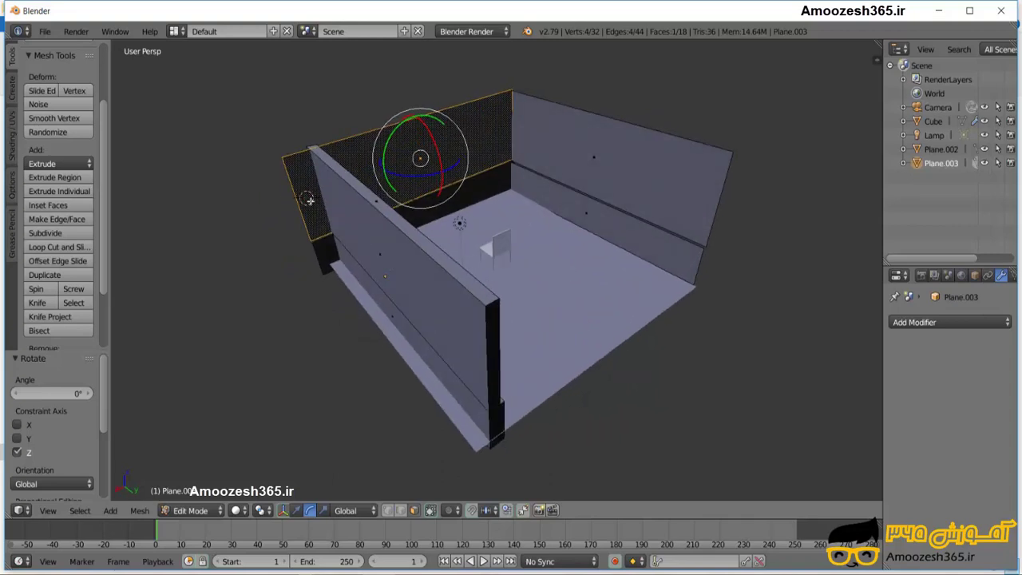
pyautogui.click(312, 210)
# Cut a new edge loop into the wall and delete the faces along its outer edge
pyautogui.hotkey('ctrl', 'r')
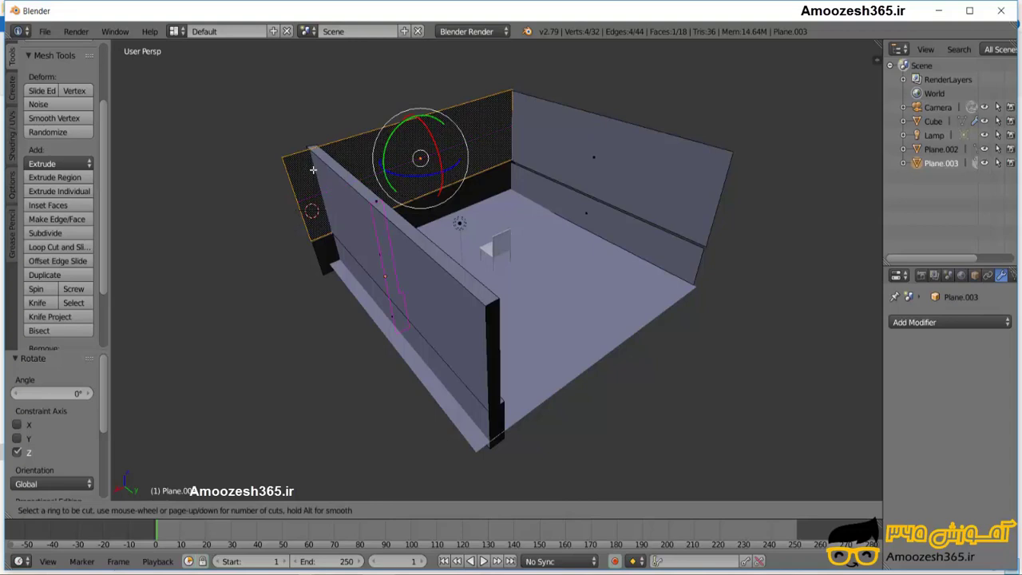
pyautogui.click(313, 170)
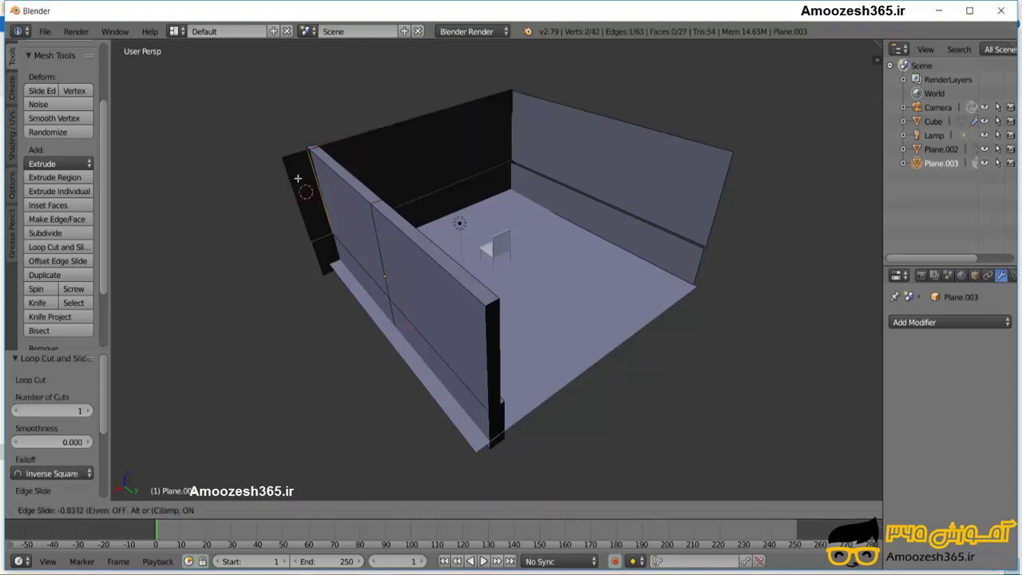
pyautogui.click(298, 178)
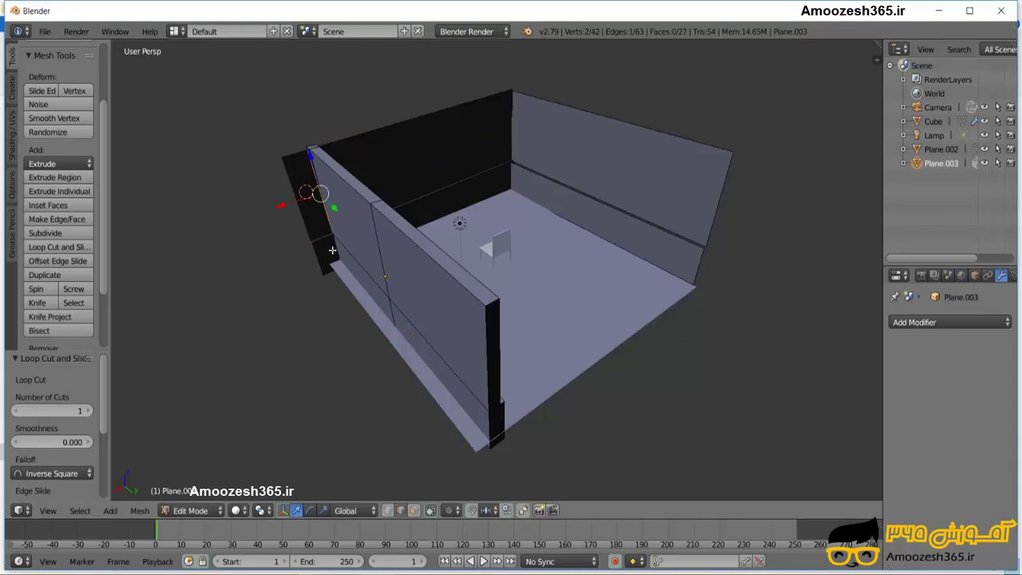
pyautogui.rightClick(313, 215)
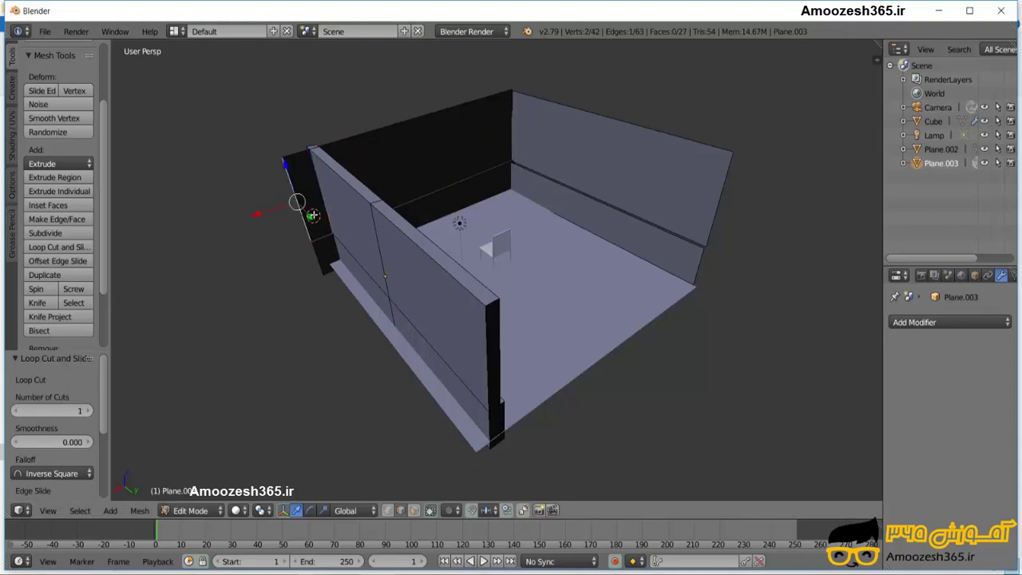
pyautogui.press('x')
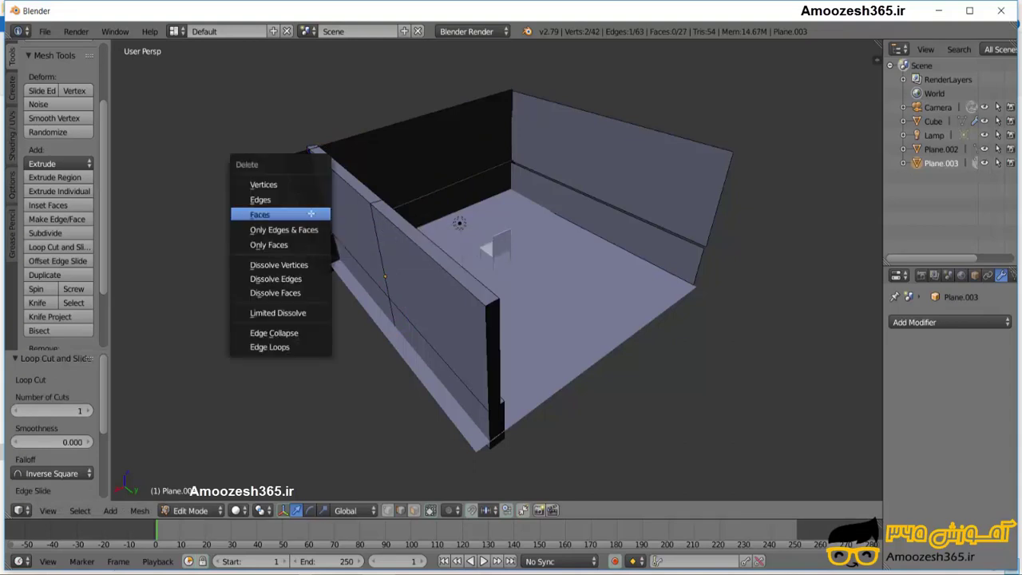
pyautogui.click(311, 212)
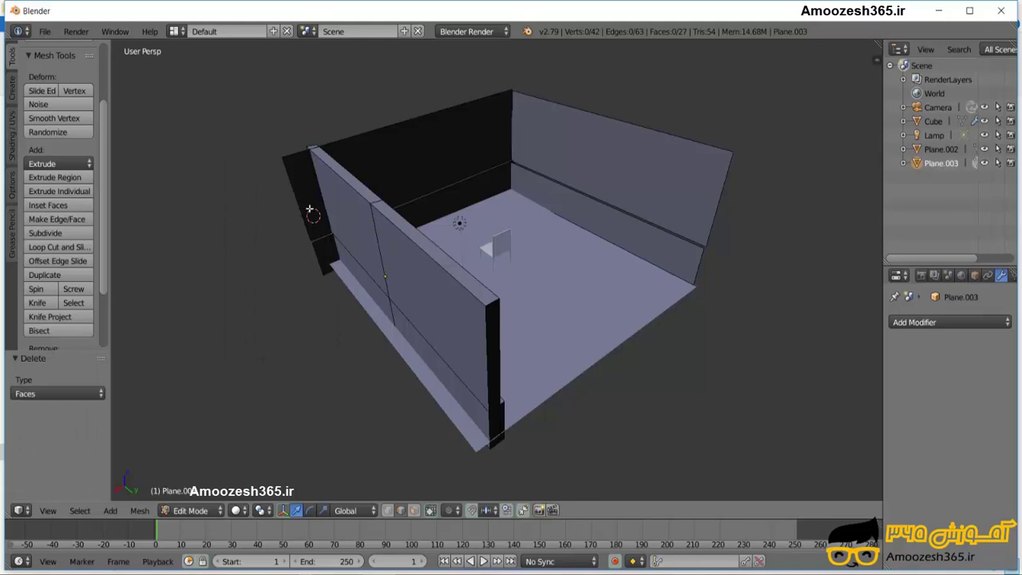
pyautogui.click(309, 209)
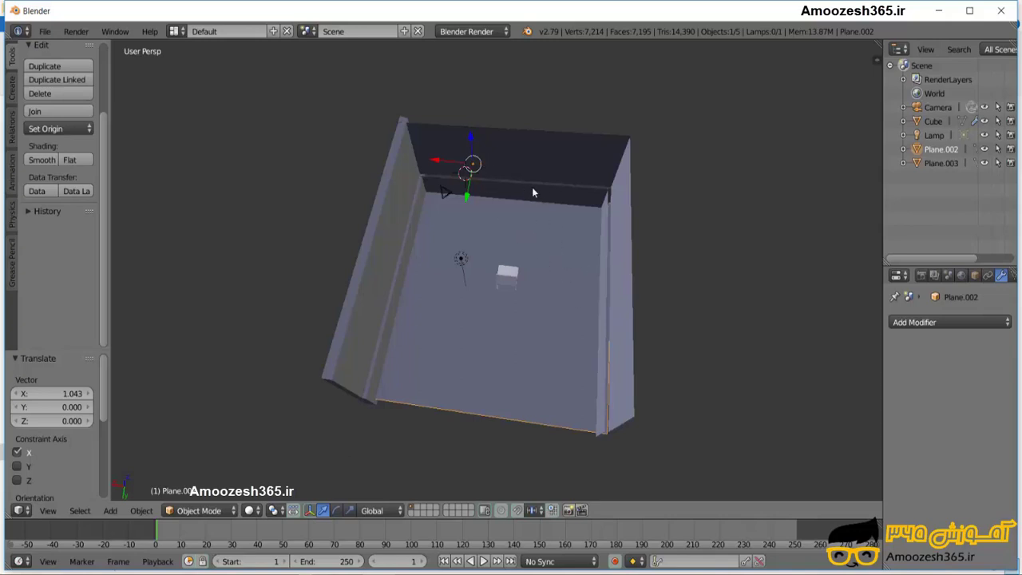
pyautogui.scroll(4, 515, 296)
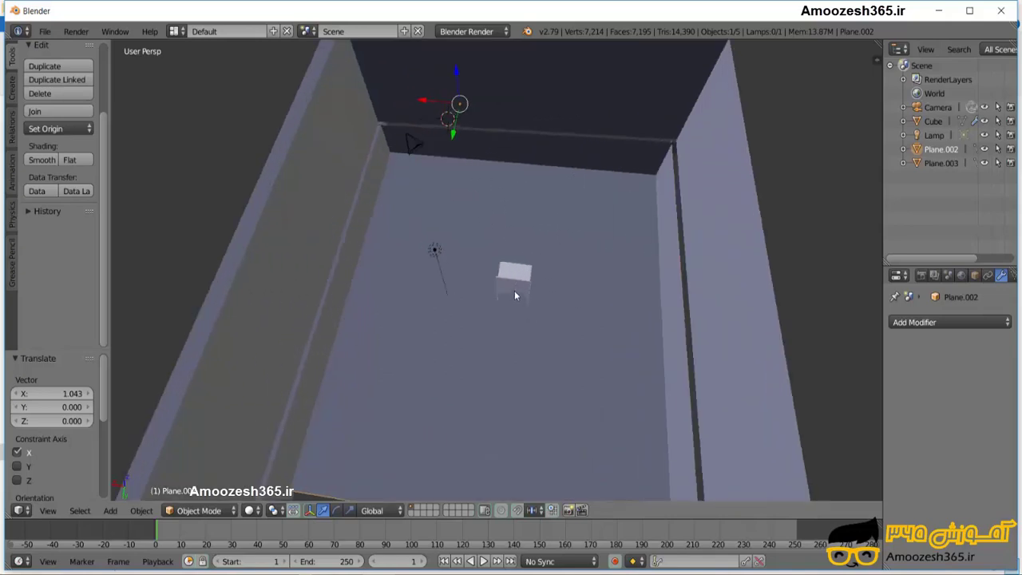
pyautogui.scroll(1, 545, 319)
pyautogui.scroll(1, 557, 321)
pyautogui.moveTo(604, 329); pyautogui.dragTo(463, 325, button='middle')
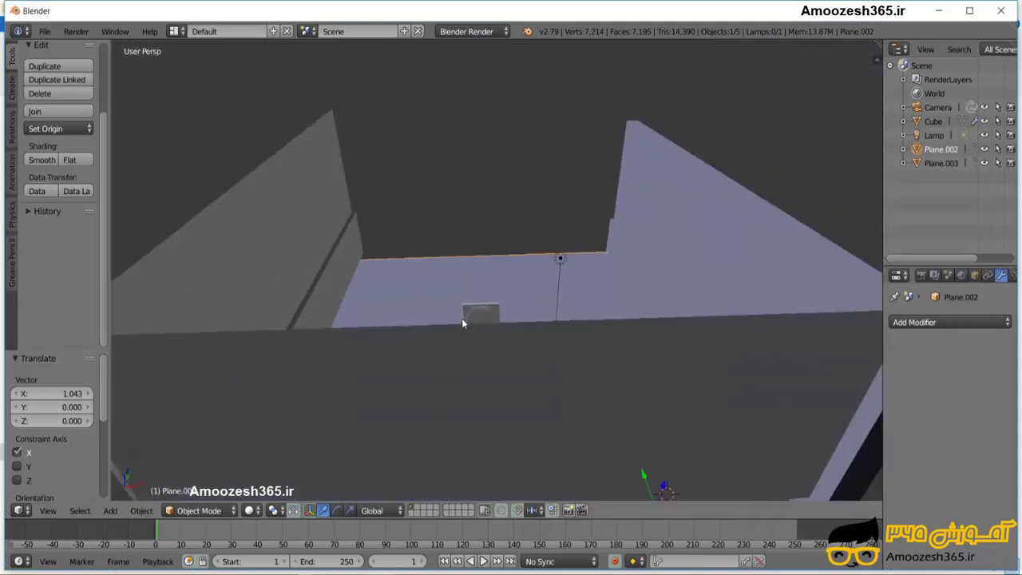
pyautogui.scroll(2, 461, 321)
pyautogui.scroll(1, 463, 322)
pyautogui.moveTo(504, 347); pyautogui.dragTo(581, 347, button='middle')
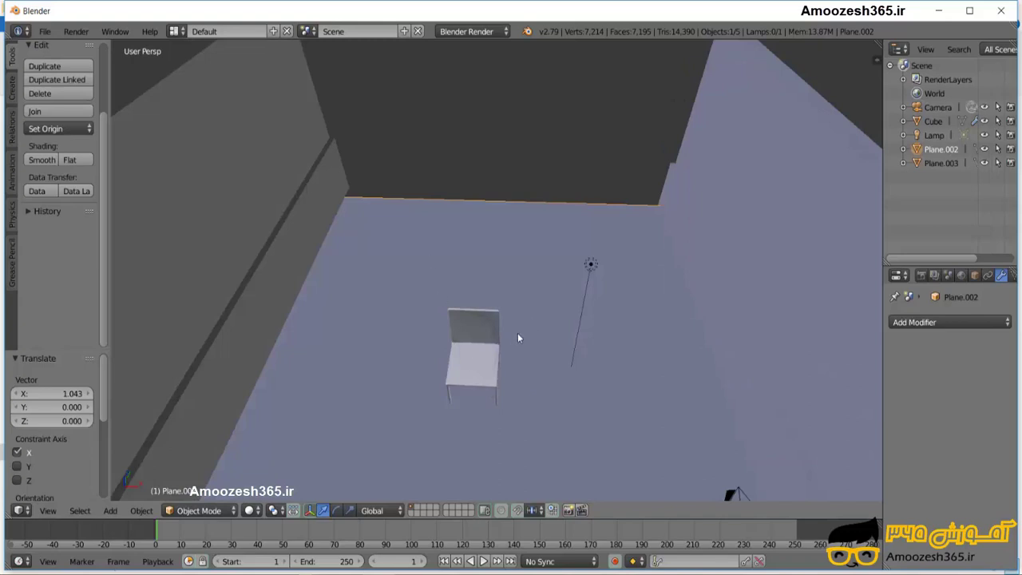
pyautogui.press('Tab')
pyautogui.click(236, 510)
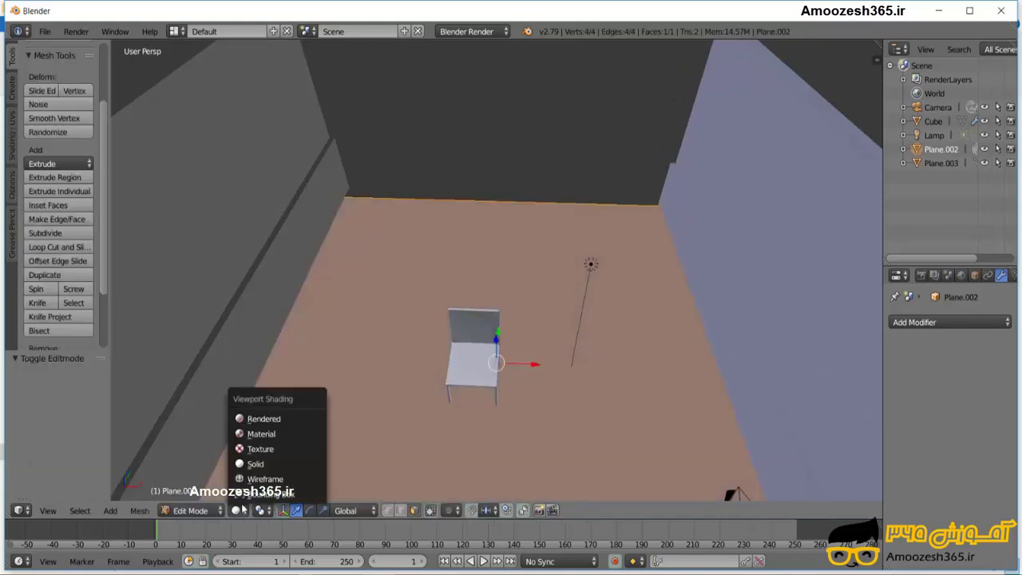
pyautogui.click(263, 415)
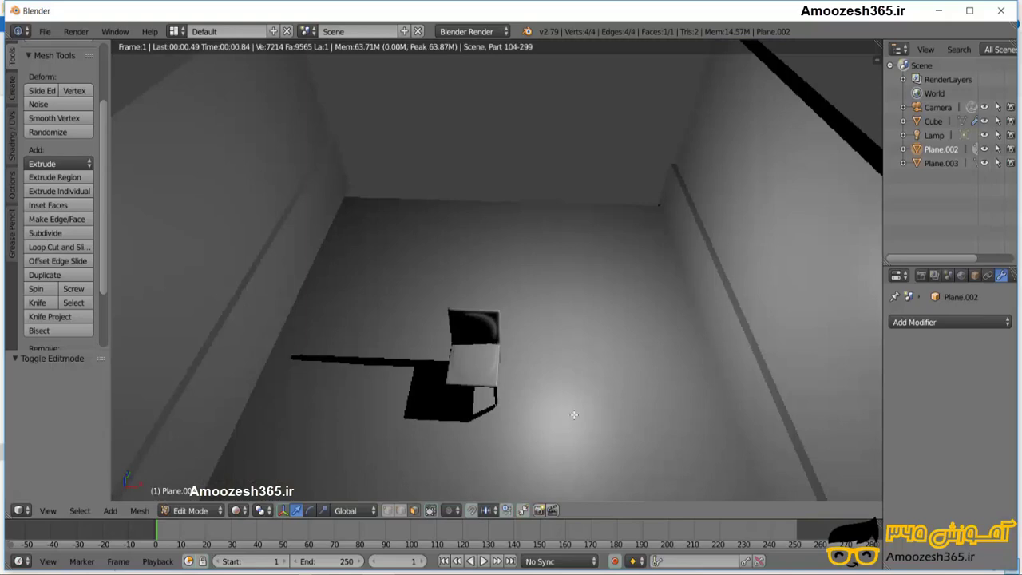
pyautogui.moveTo(535, 372); pyautogui.dragTo(543, 335, button='middle')
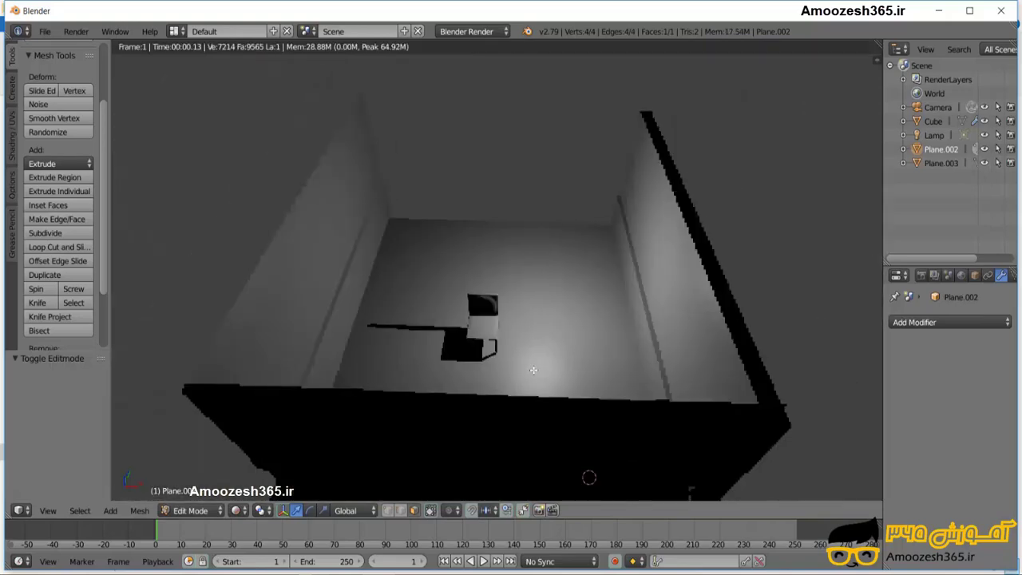
pyautogui.click(249, 511)
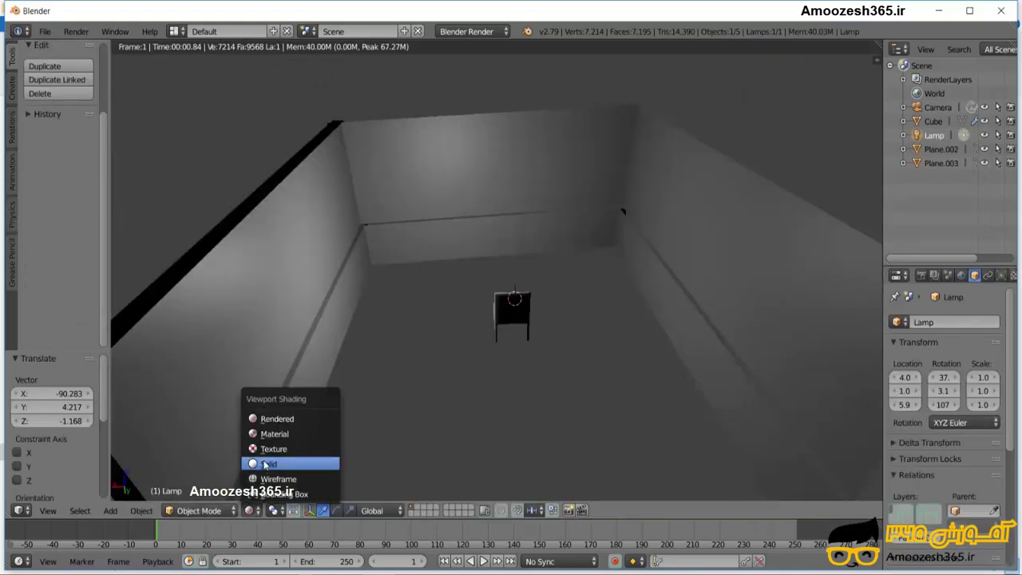
pyautogui.click(264, 464)
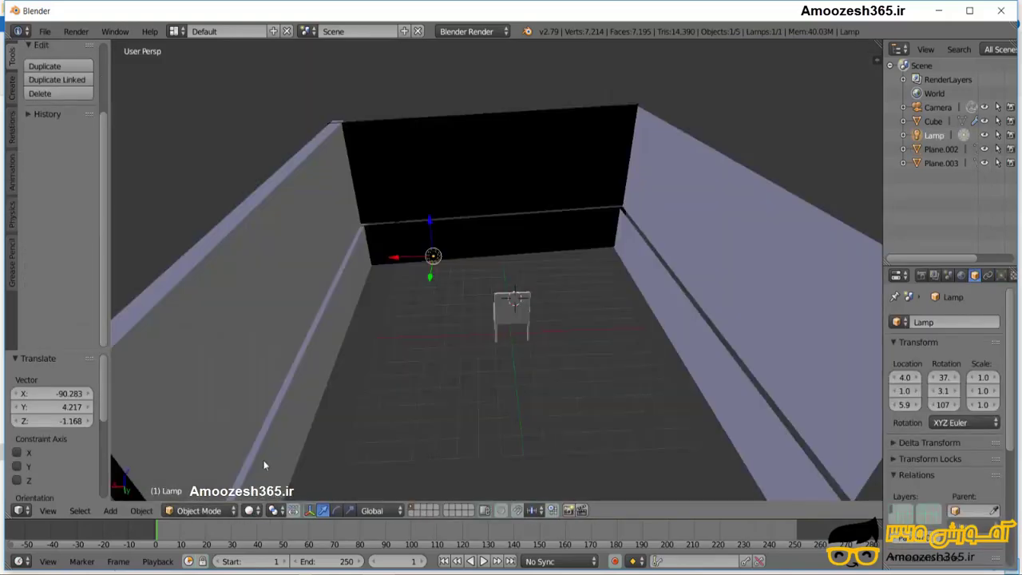
# Rotate the chair about 173° around the Z axis
pyautogui.rightClick(490, 326)
pyautogui.press('r')
pyautogui.press('z')
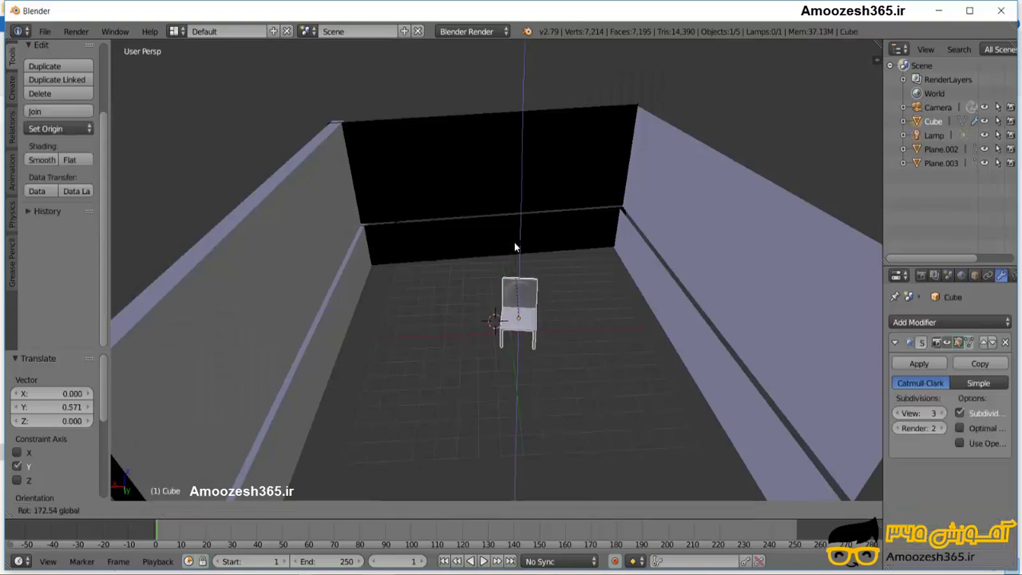
pyautogui.click(514, 242)
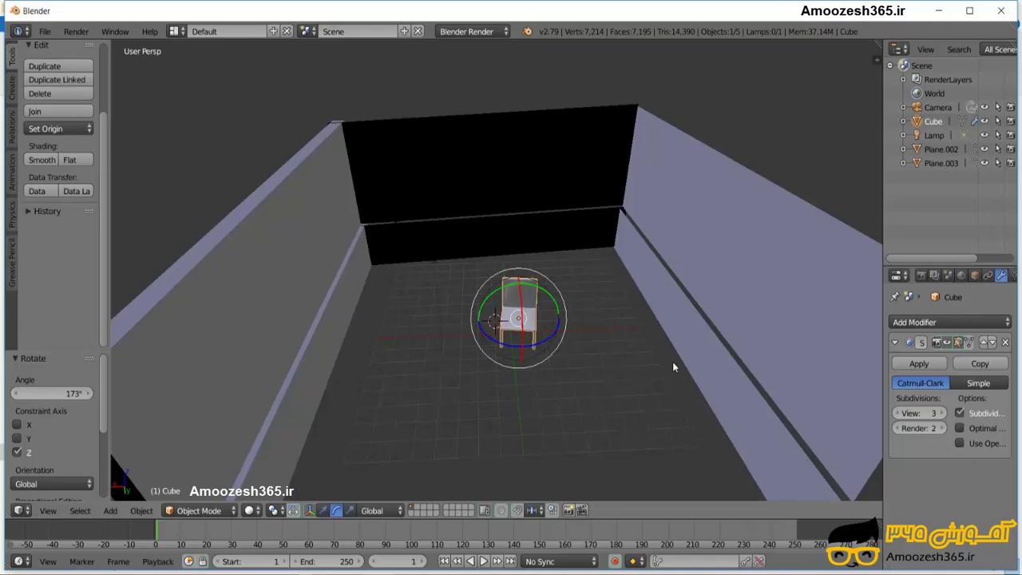
# Delete the old Lamp and add a new Point lamp at the 3D cursor
pyautogui.click(934, 135)
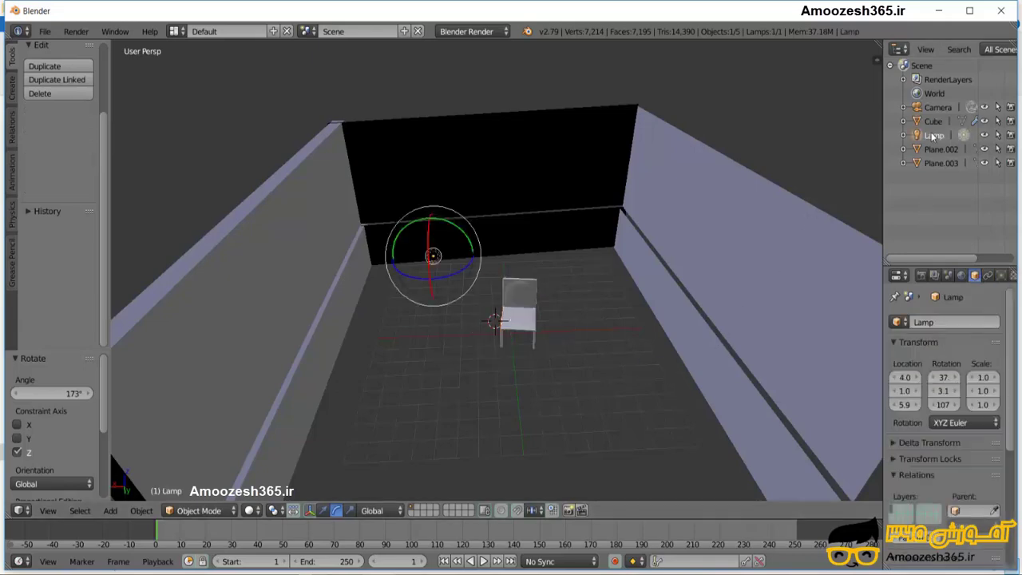
pyautogui.press('x')
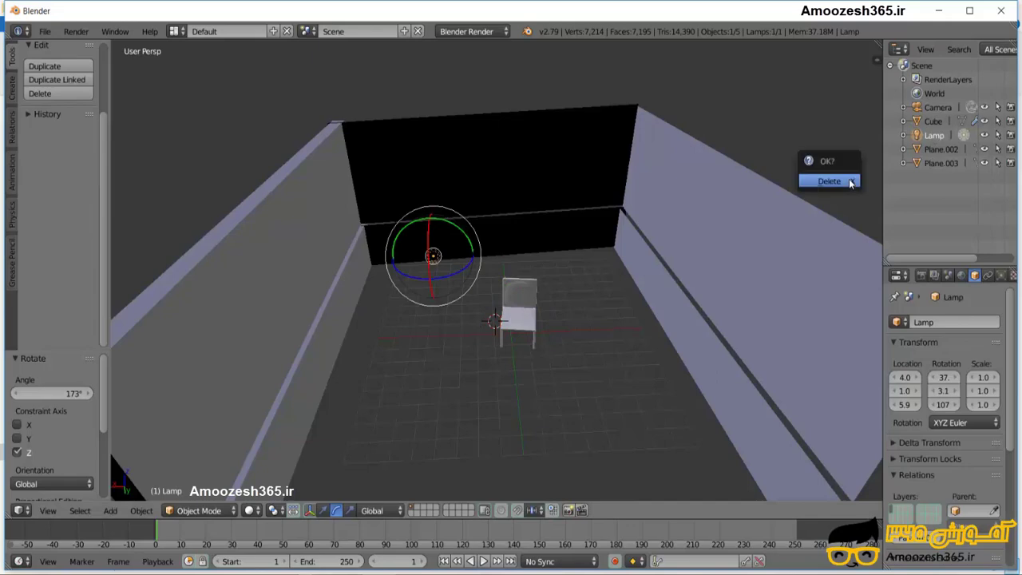
pyautogui.click(848, 182)
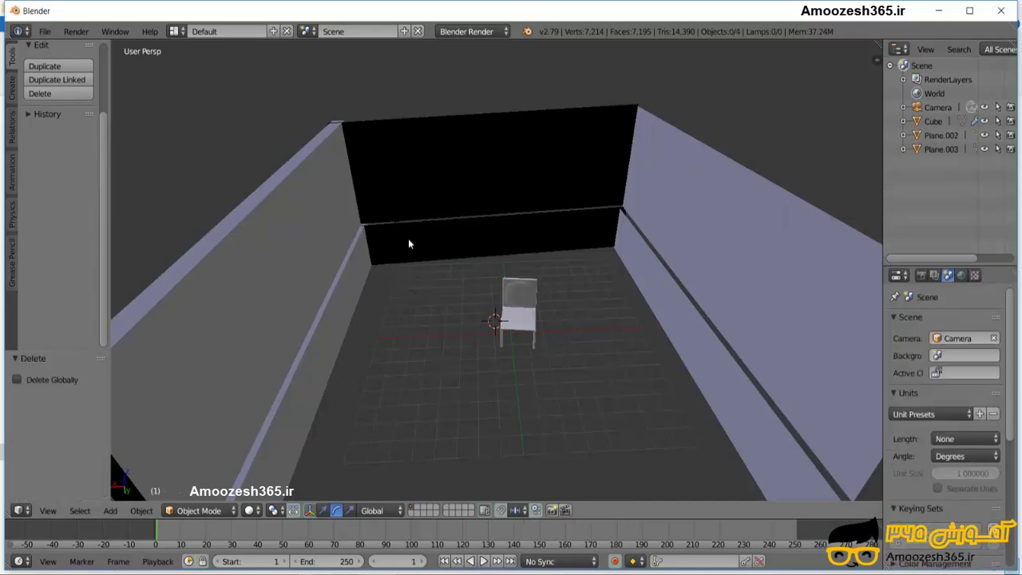
pyautogui.click(16, 86)
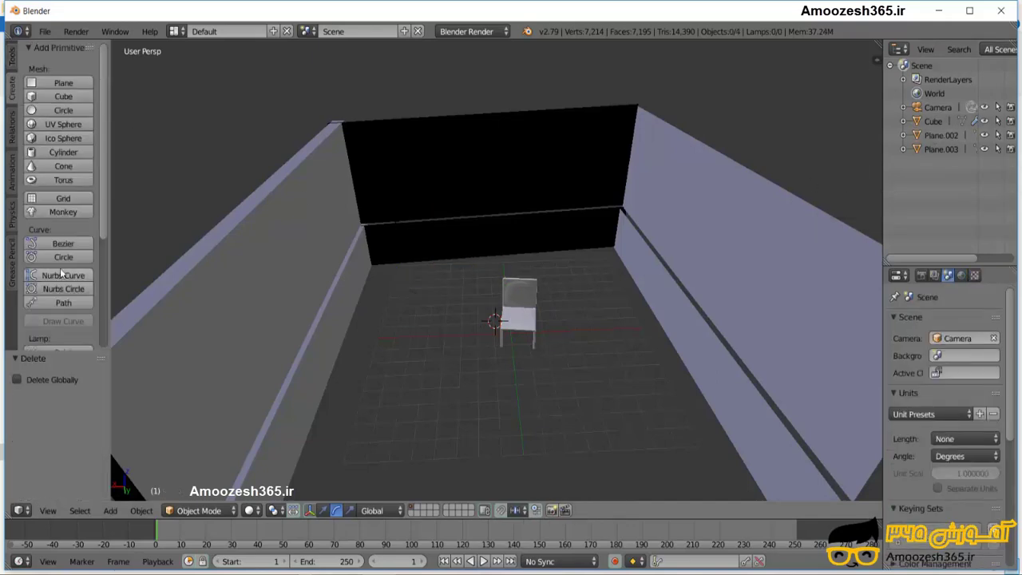
pyautogui.scroll(-2, 56, 275)
pyautogui.scroll(-2, 57, 278)
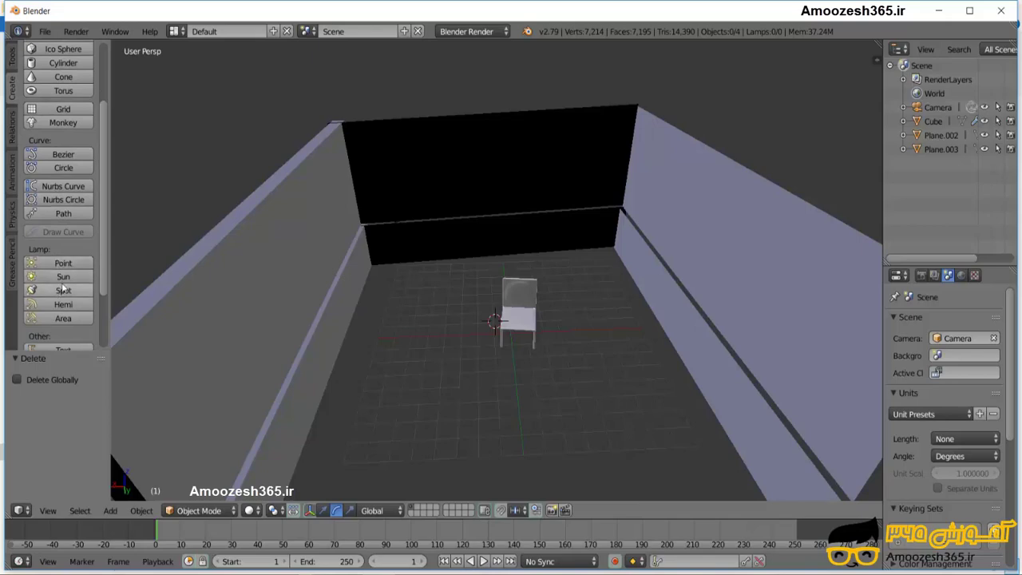
pyautogui.click(59, 266)
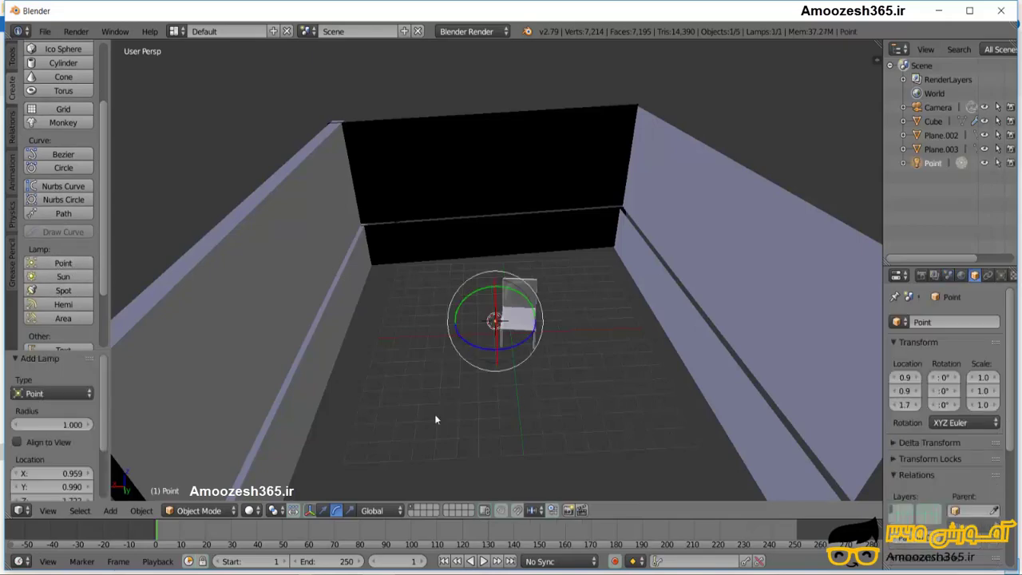
pyautogui.click(252, 510)
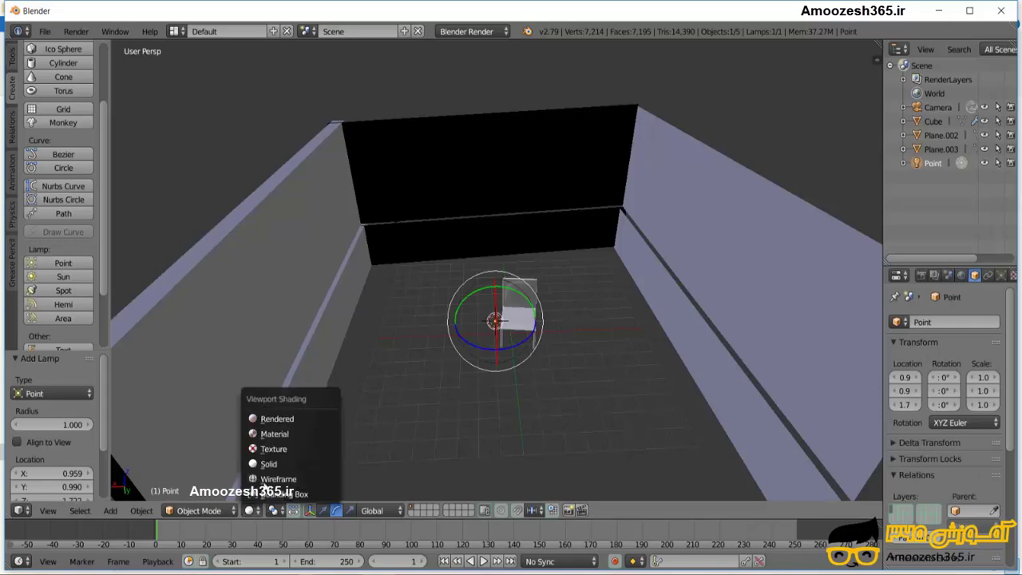
# Change the render engine from Blender Render to Cycles Render
pyautogui.click(287, 418)
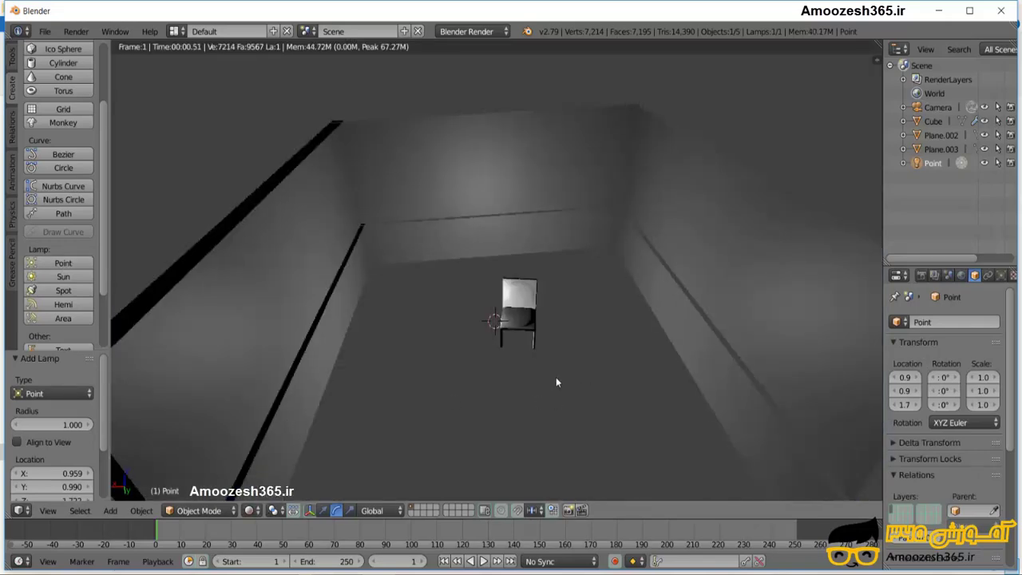
pyautogui.scroll(-1, 556, 382)
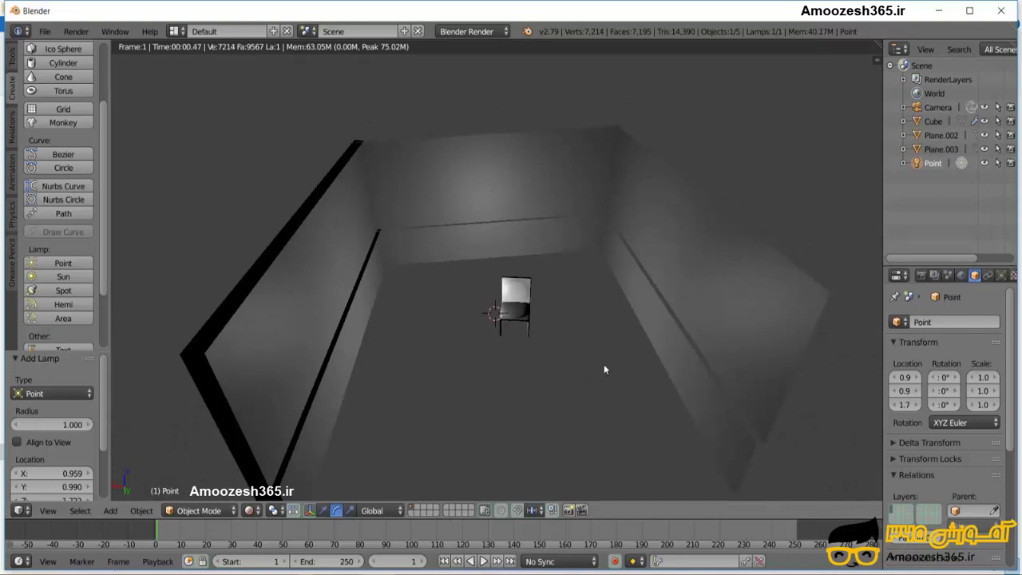
pyautogui.click(472, 31)
pyautogui.click(472, 31)
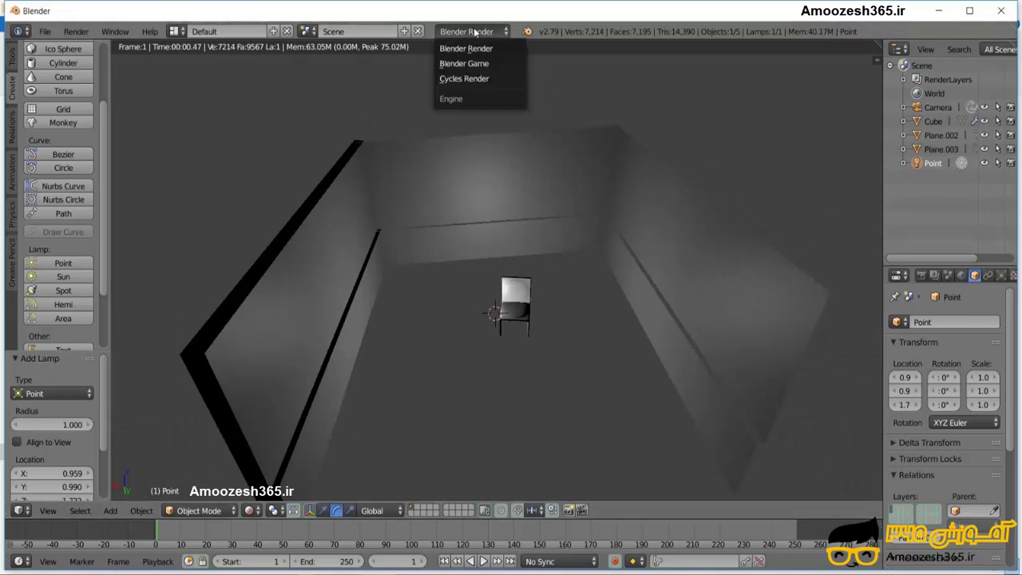
pyautogui.click(479, 80)
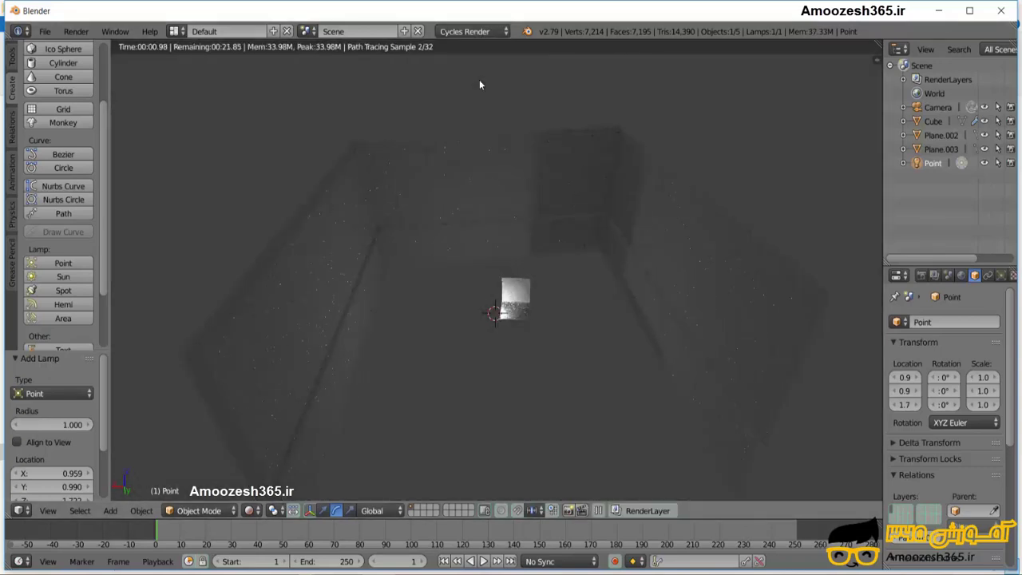
# Set Viewport Shading to Rendered for a noisy Cycles preview of the room and chair
pyautogui.click(251, 510)
pyautogui.click(265, 417)
pyautogui.scroll(-3, 557, 357)
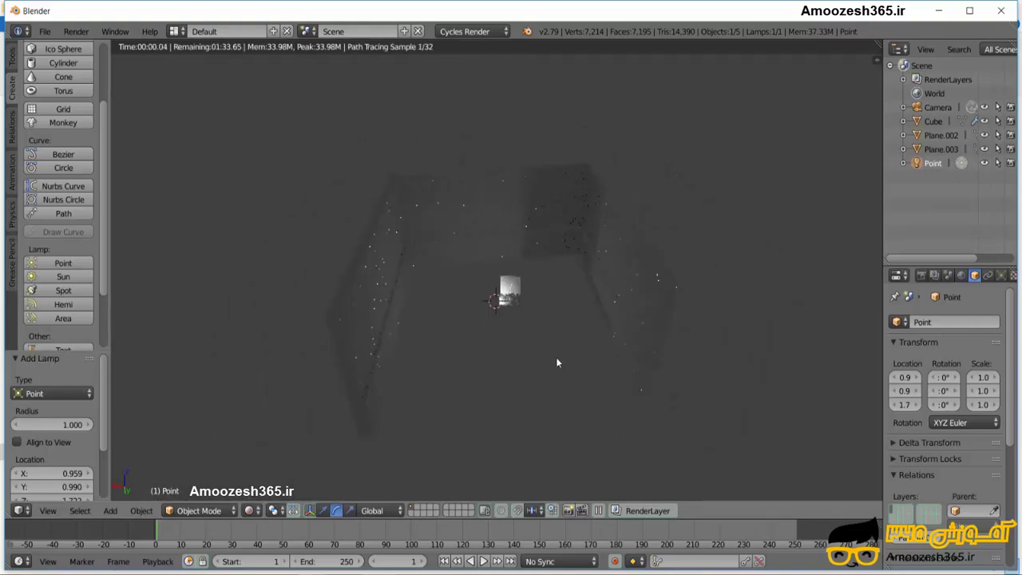
pyautogui.scroll(2, 556, 362)
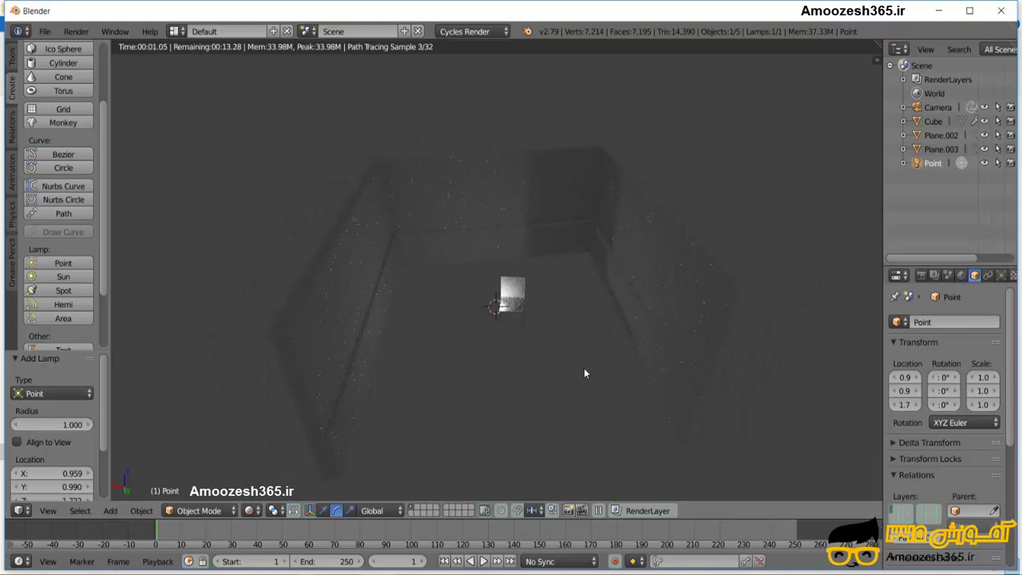